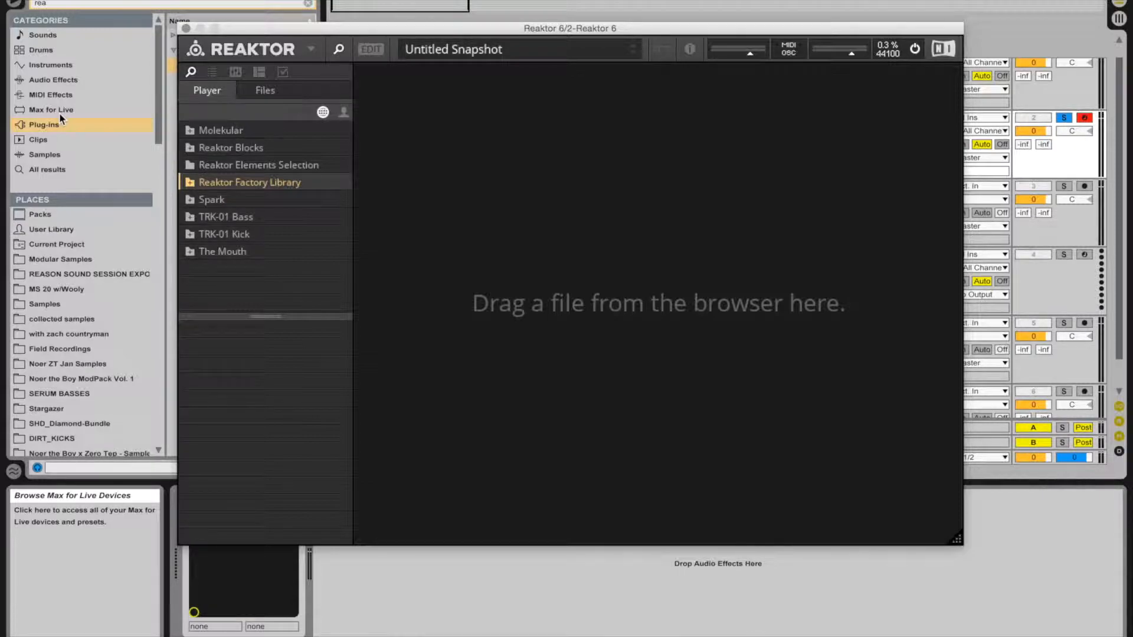
Step: Turn on edit mode in Reaktor and show the Library with its Reaktor Blocks folders
{"action": "left_click", "coordinate": [194, 184]}
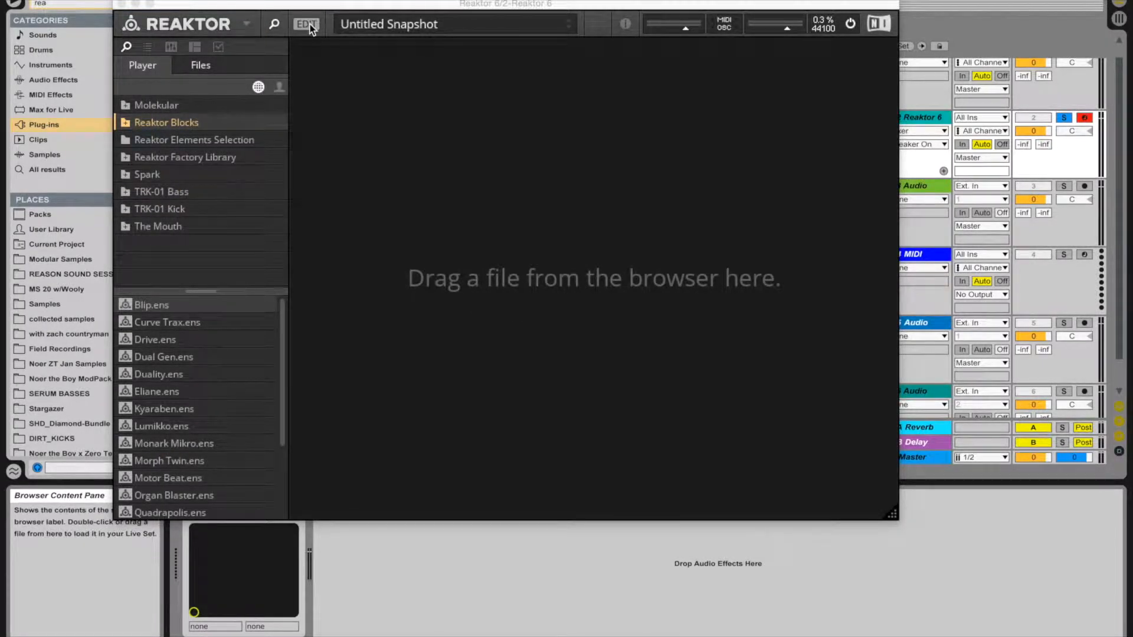
{"action": "left_click", "coordinate": [307, 24]}
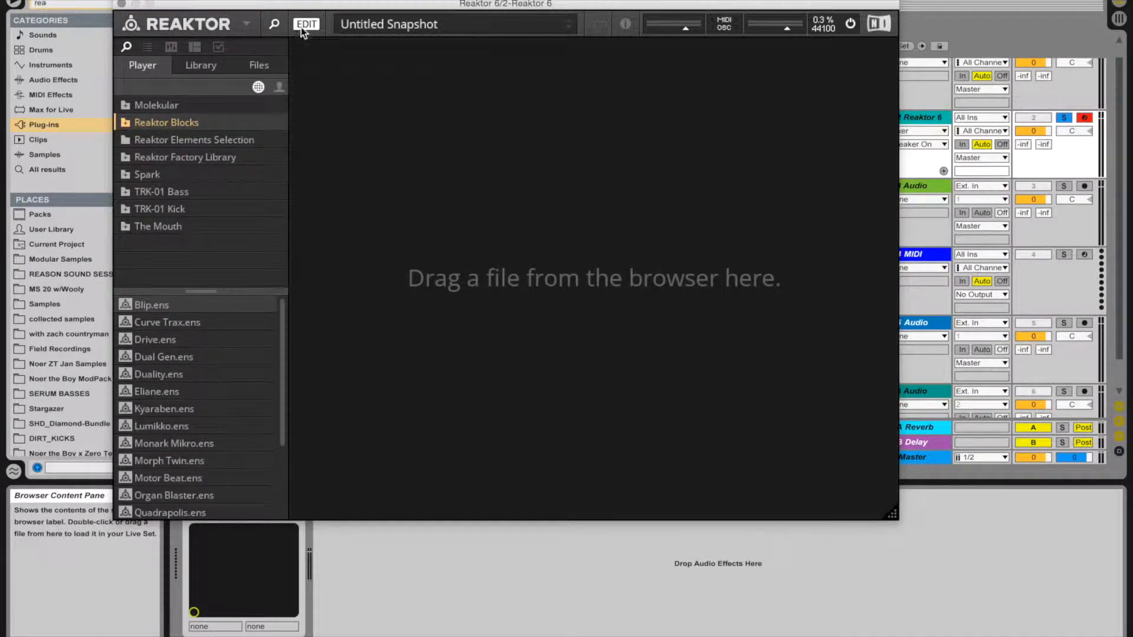
{"action": "left_click", "coordinate": [206, 70]}
Step: Look through the contents of the Reaktor Blocks folders from Bento Box to West Coast
{"action": "scroll", "coordinate": [189, 169], "scroll_direction": "up", "scroll_amount": 2}
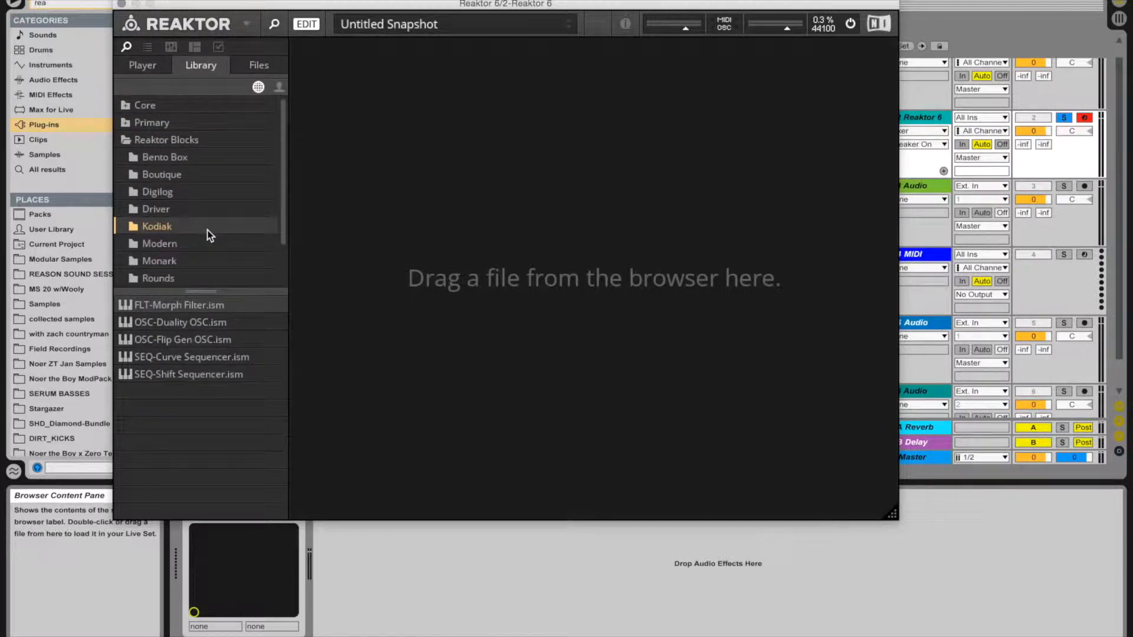
{"action": "scroll", "coordinate": [180, 201], "scroll_direction": "down", "scroll_amount": 2}
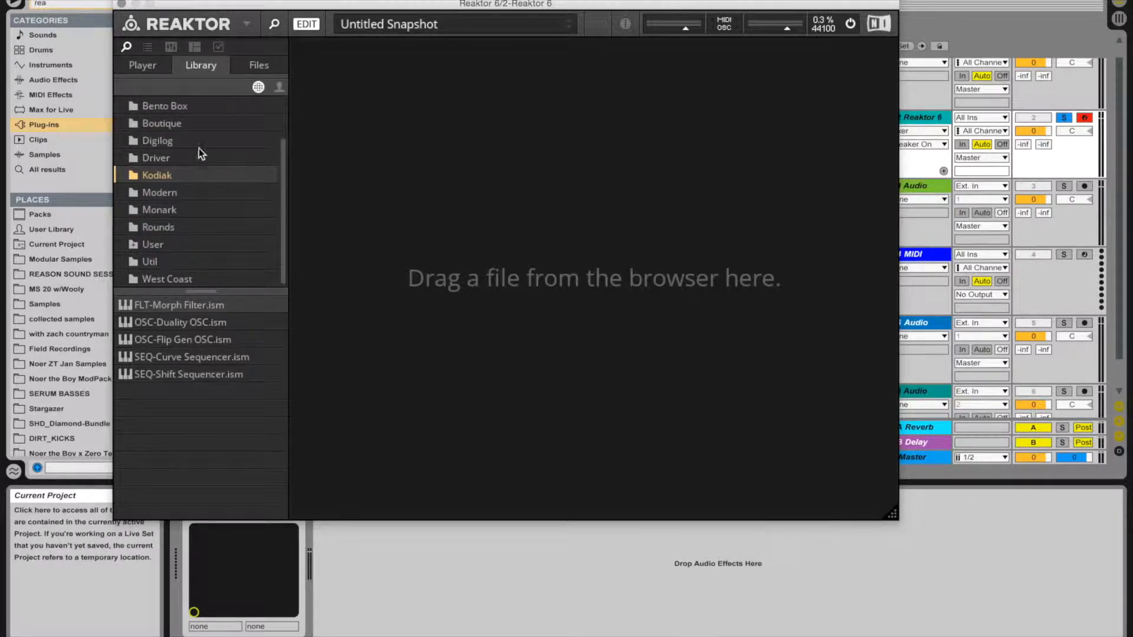
{"action": "left_click", "coordinate": [151, 107]}
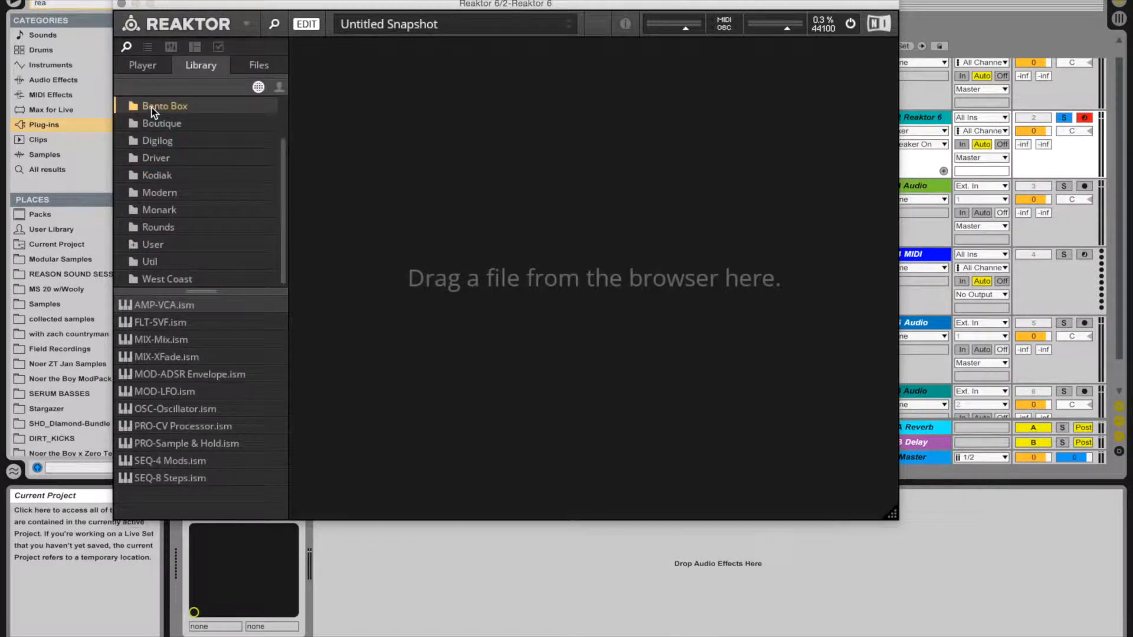
{"action": "scroll", "coordinate": [151, 107], "scroll_direction": "up", "scroll_amount": 2}
{"action": "key", "text": "Down"}
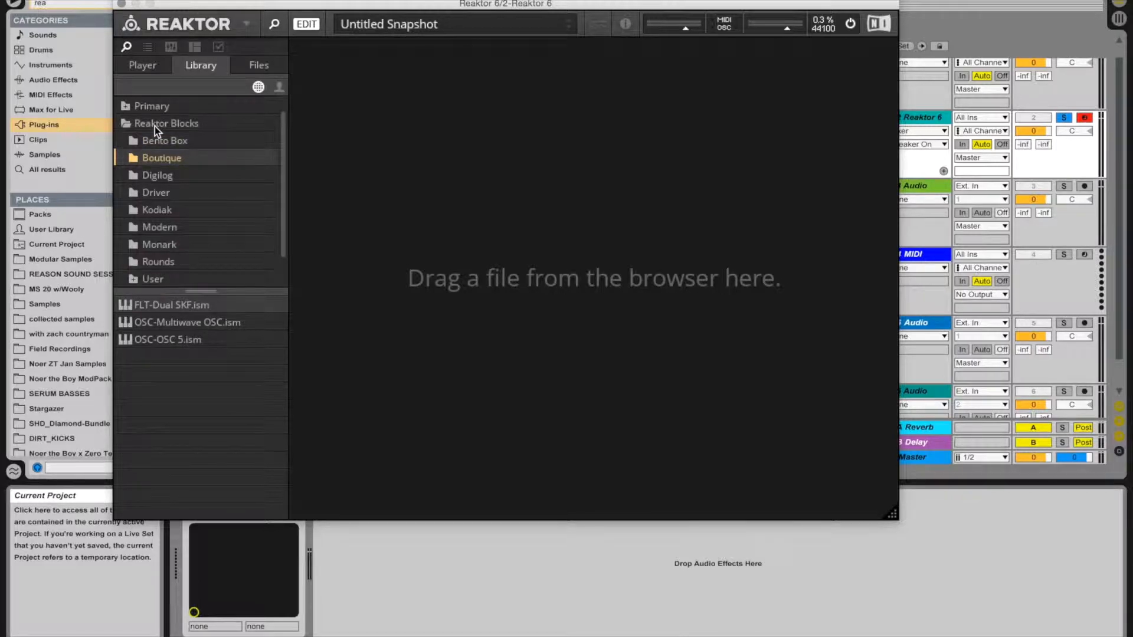
{"action": "key", "text": "Down"}
{"action": "key", "text": "Down"}
{"action": "key", "text": "Down"}
{"action": "key", "text": "Down"}
{"action": "key", "text": "Down"}
{"action": "key", "text": "Down"}
{"action": "key", "text": "Down"}
{"action": "key", "text": "Down"}
{"action": "key", "text": "Down"}
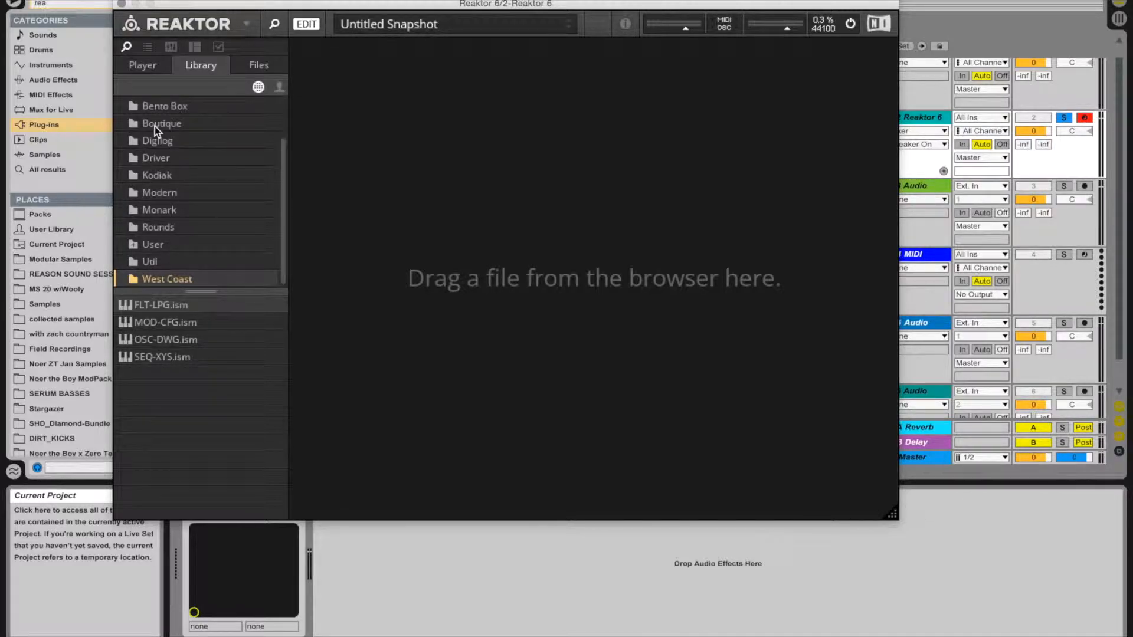
{"action": "key", "text": "Up"}
{"action": "key", "text": "Up"}
{"action": "key", "text": "Up"}
{"action": "key", "text": "Up"}
{"action": "key", "text": "Up"}
{"action": "key", "text": "Up"}
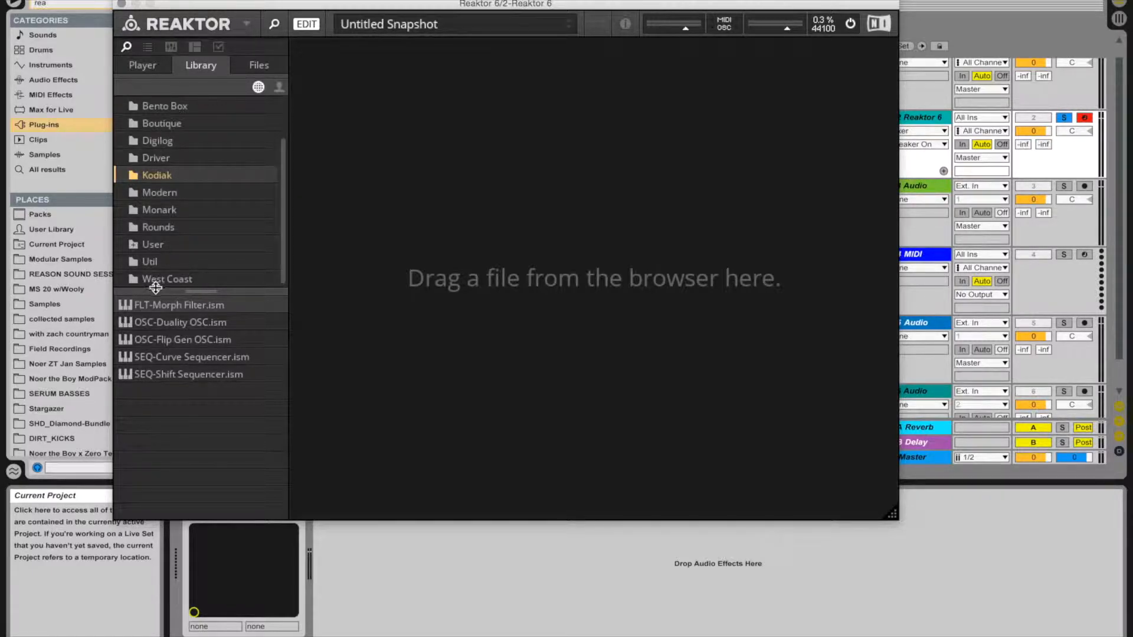
Step: Add the INT-Note In block from the Util folder to the empty ensemble
{"action": "left_click", "coordinate": [175, 265]}
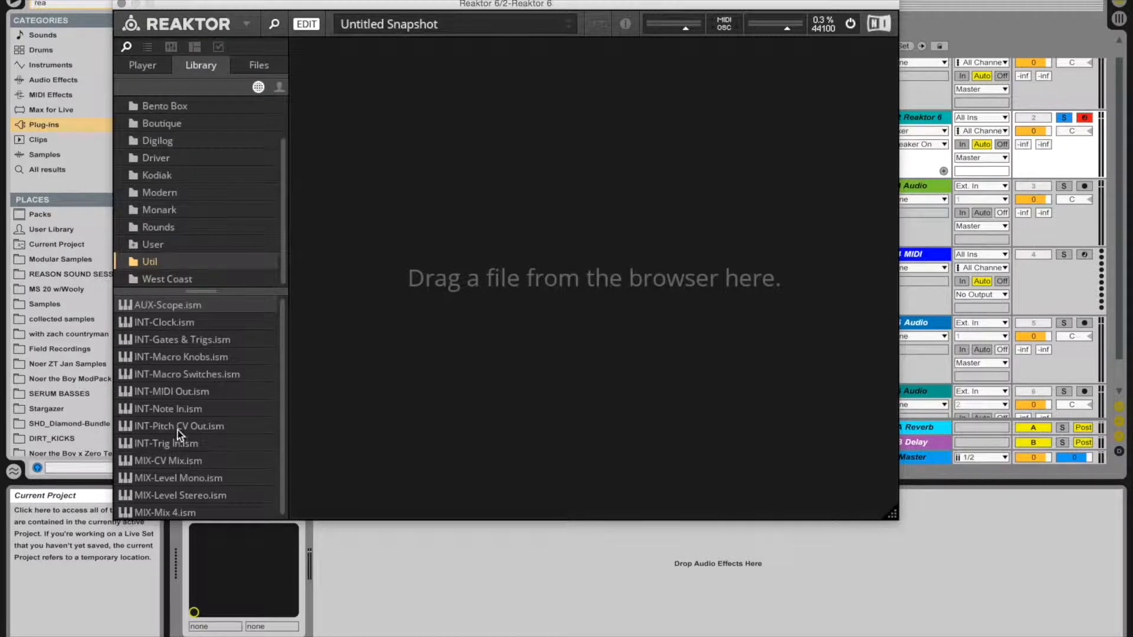
{"action": "left_click", "coordinate": [173, 409]}
{"action": "left_click_drag", "start_coordinate": [142, 408], "coordinate": [373, 164]}
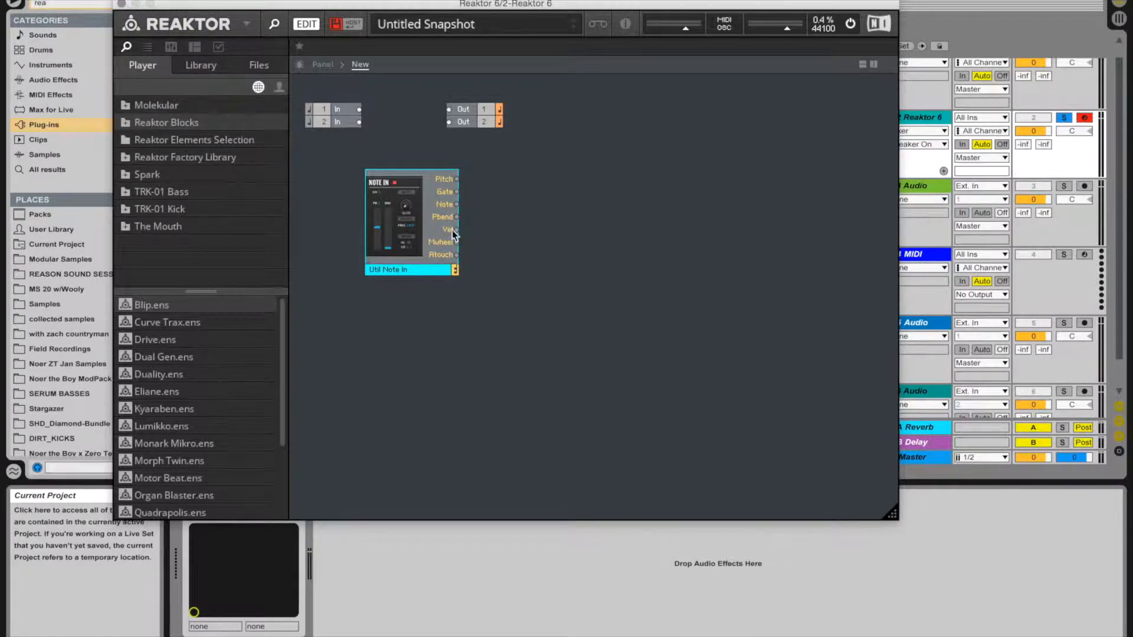
Step: Compare the Note In block's panel view with the ensemble's structure view, trying out the Glide knob
{"action": "left_click", "coordinate": [323, 66]}
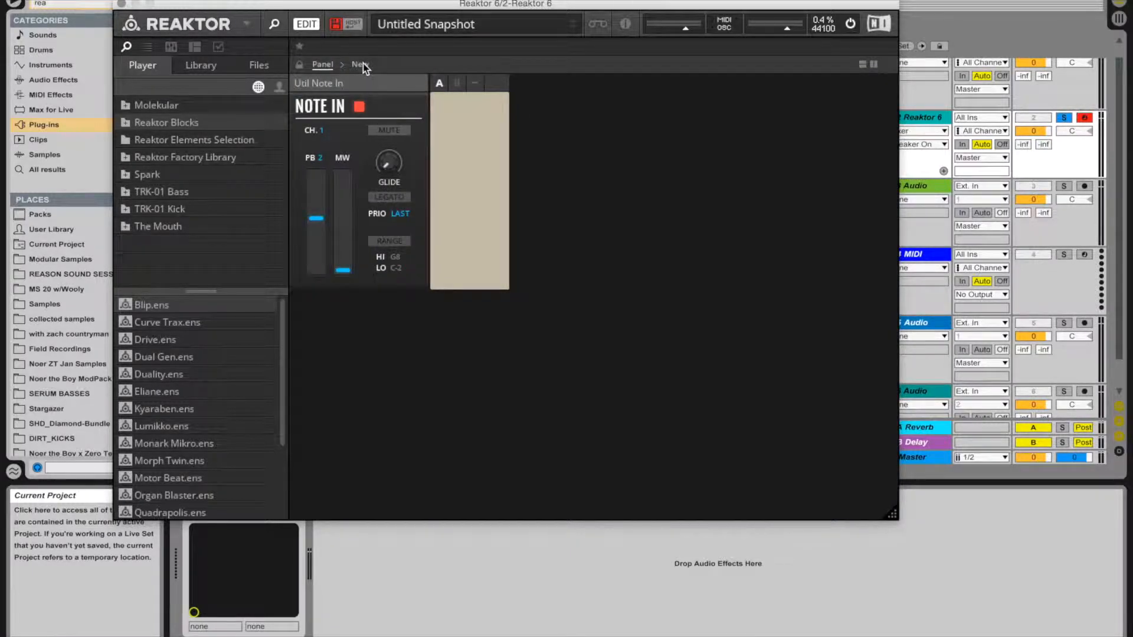
{"action": "left_click", "coordinate": [362, 64]}
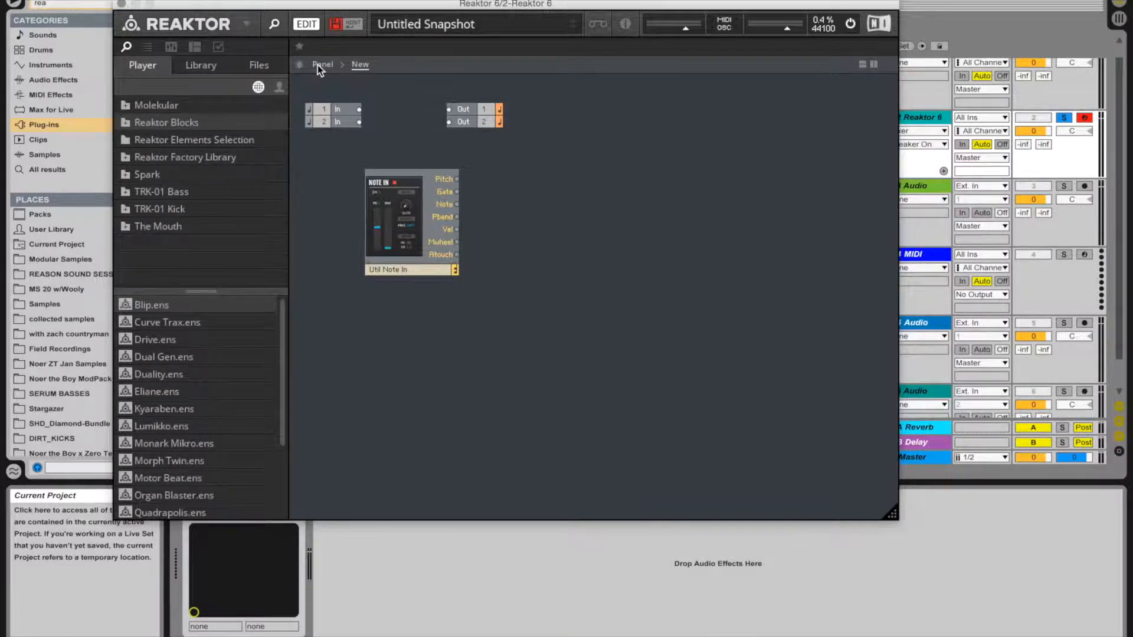
{"action": "left_click", "coordinate": [319, 65]}
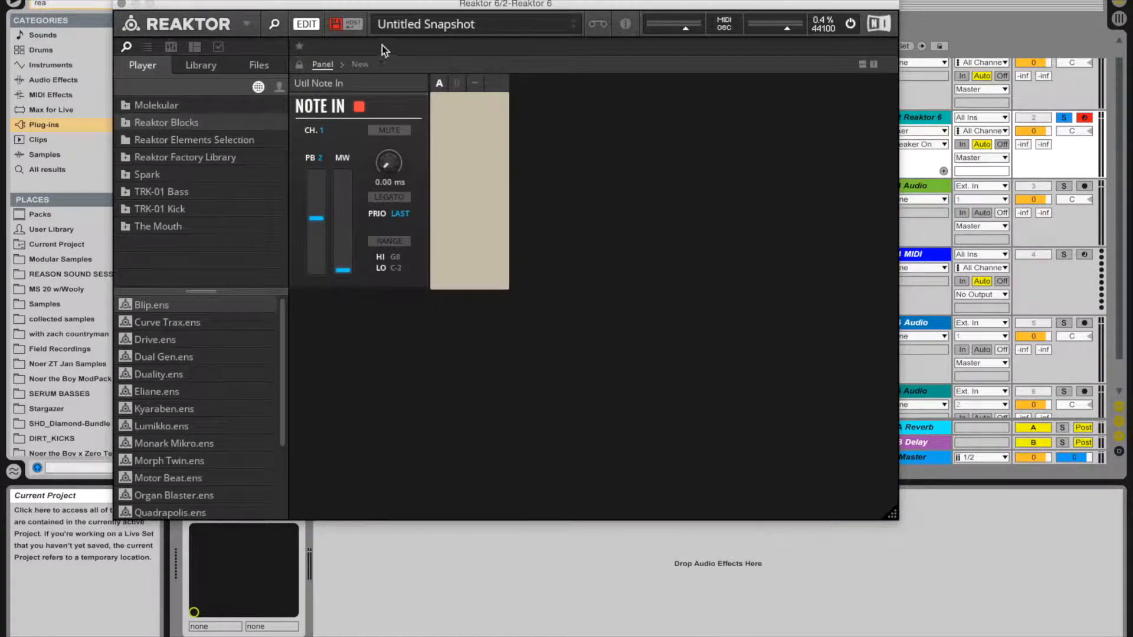
{"action": "left_click_drag", "start_coordinate": [380, 166], "coordinate": [374, 207]}
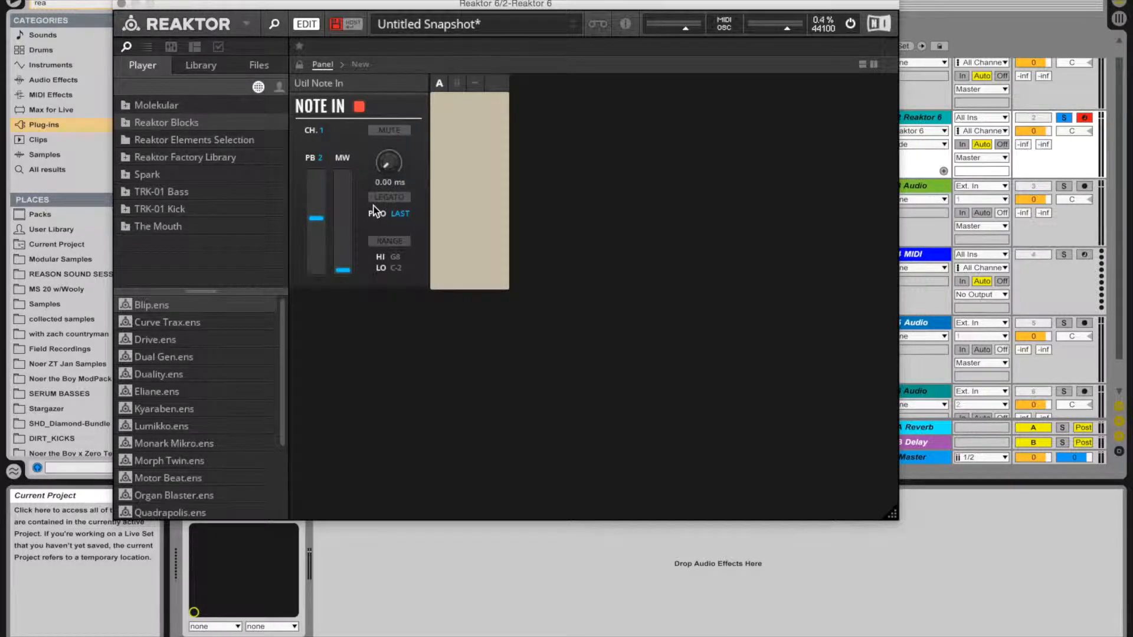
{"action": "left_click", "coordinate": [359, 64]}
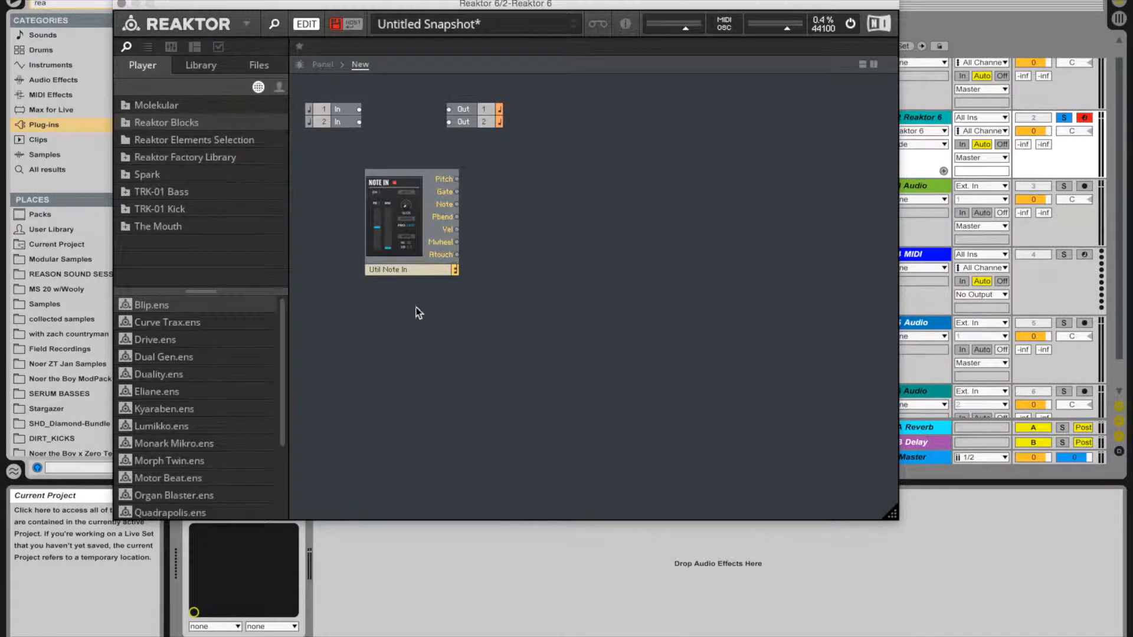
{"action": "left_click", "coordinate": [323, 64]}
{"action": "left_click", "coordinate": [359, 65]}
Step: Shift the Note In block slightly down and left, and move Out 1 and Out 2 to the far right of the structure
{"action": "left_click", "coordinate": [404, 207]}
{"action": "left_click_drag", "start_coordinate": [405, 207], "coordinate": [389, 222]}
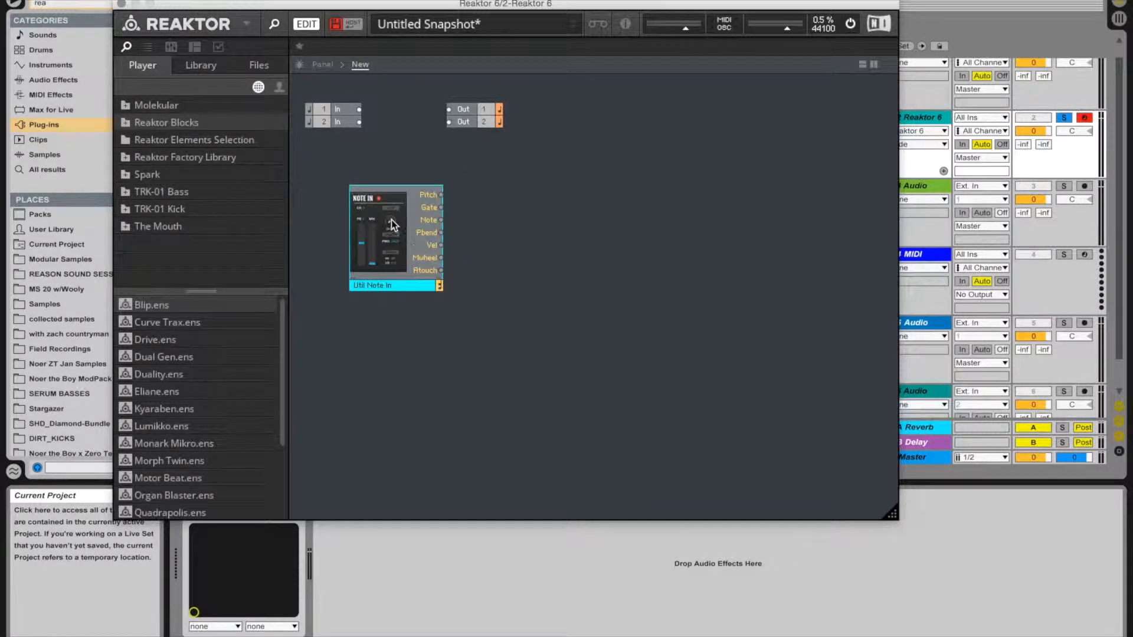
{"action": "left_click_drag", "start_coordinate": [452, 88], "coordinate": [490, 152]}
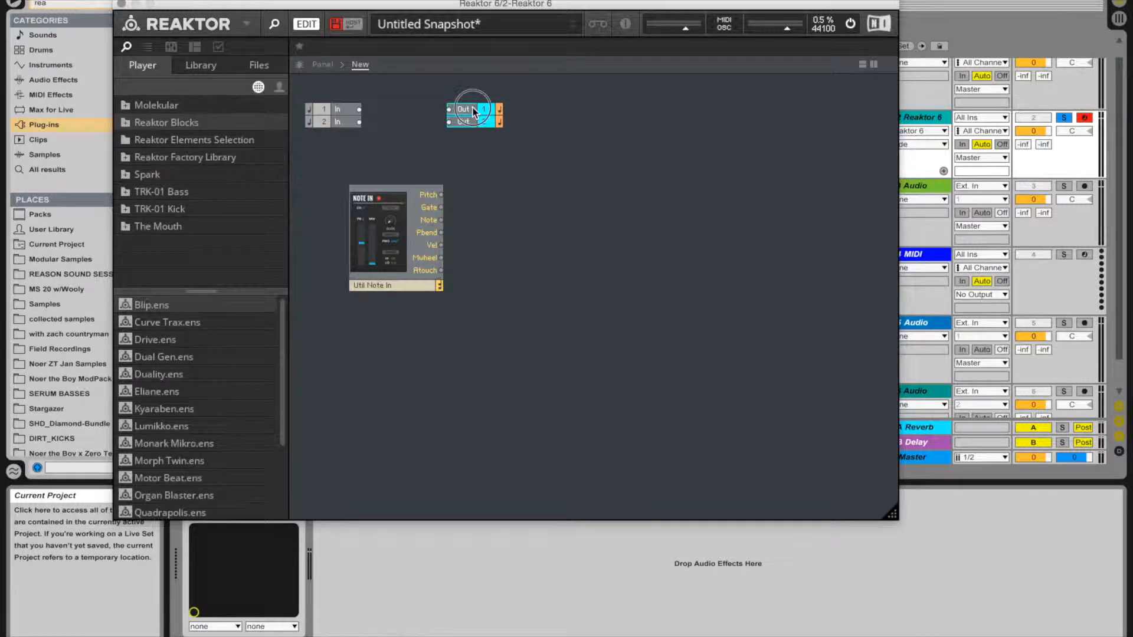
{"action": "left_click_drag", "start_coordinate": [474, 112], "coordinate": [747, 106]}
{"action": "left_click", "coordinate": [430, 177]}
{"action": "left_click", "coordinate": [380, 237]}
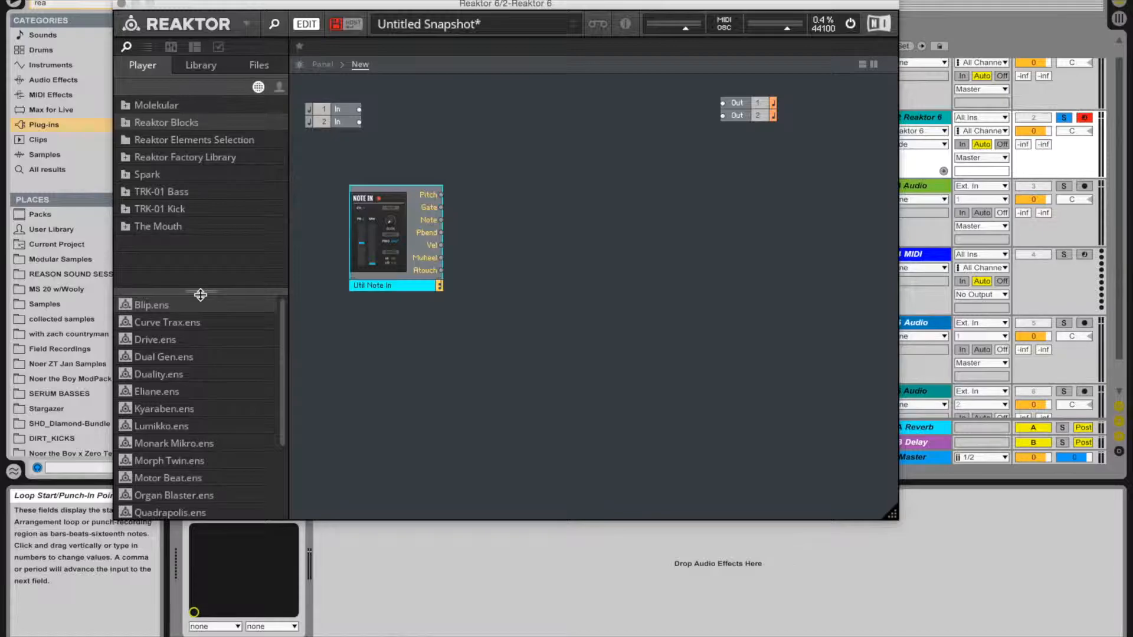
Step: Add the OSC-Monark OSC block from the Monark folder to the right of Note In and check its panel
{"action": "left_click_drag", "start_coordinate": [200, 294], "coordinate": [201, 248]}
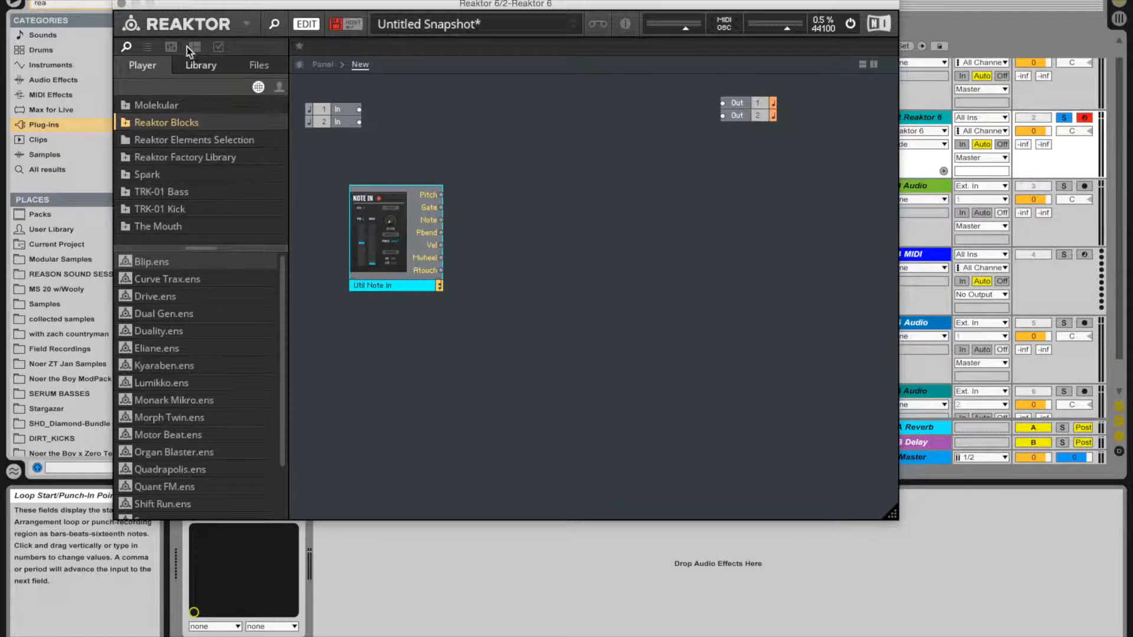
{"action": "left_click", "coordinate": [200, 65]}
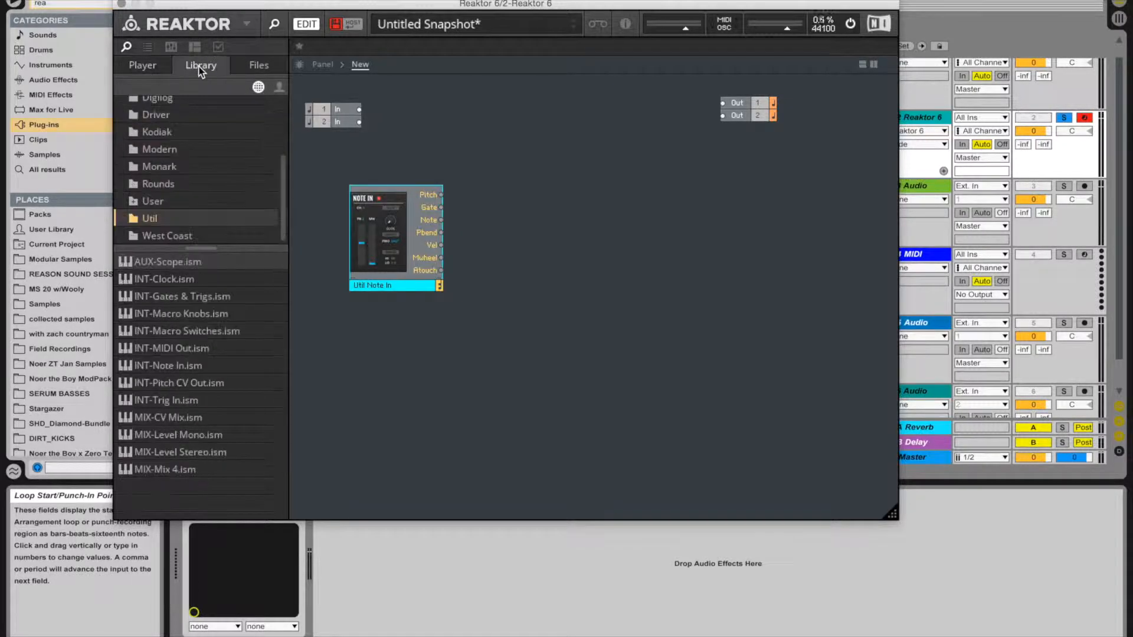
{"action": "left_click", "coordinate": [182, 170]}
{"action": "left_click", "coordinate": [163, 297]}
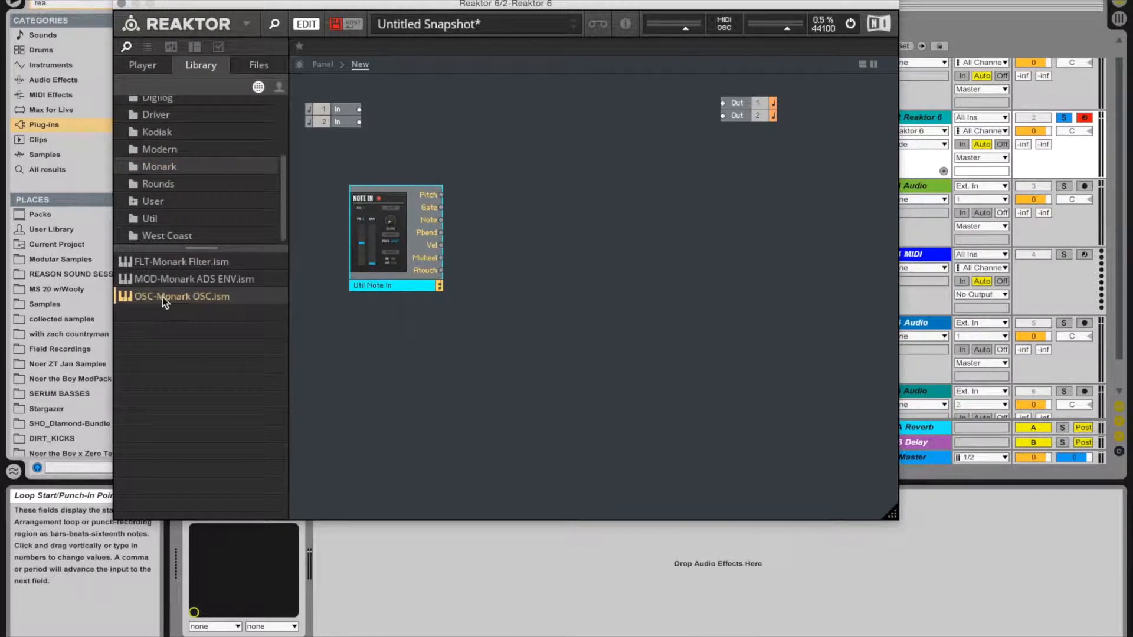
{"action": "left_click_drag", "start_coordinate": [157, 298], "coordinate": [537, 246]}
{"action": "left_click", "coordinate": [323, 65]}
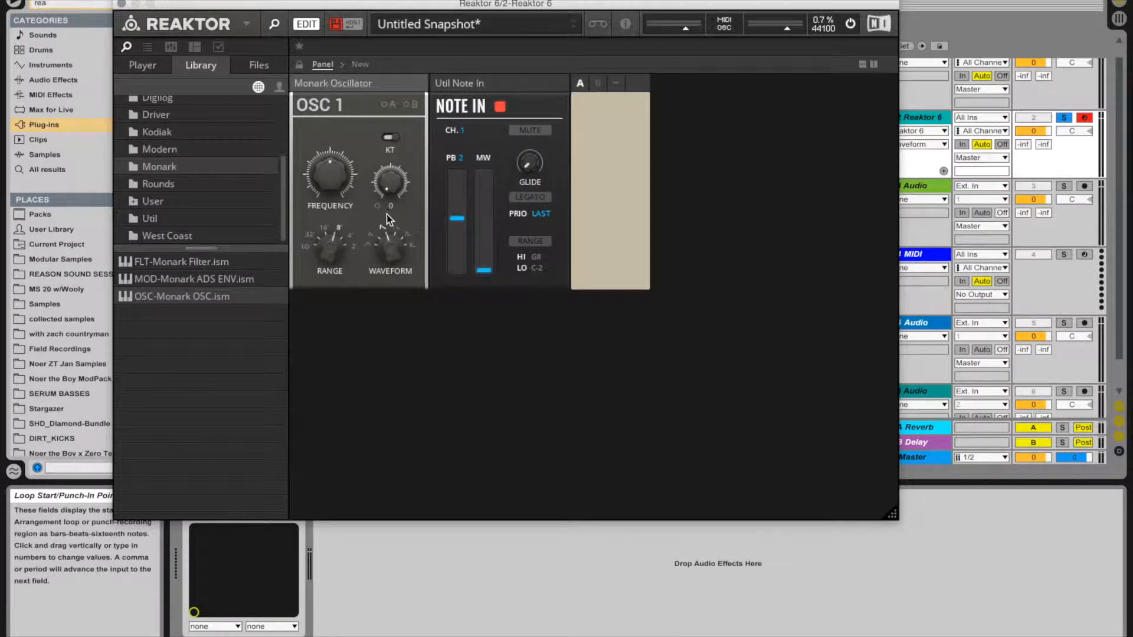
{"action": "left_click", "coordinate": [360, 65]}
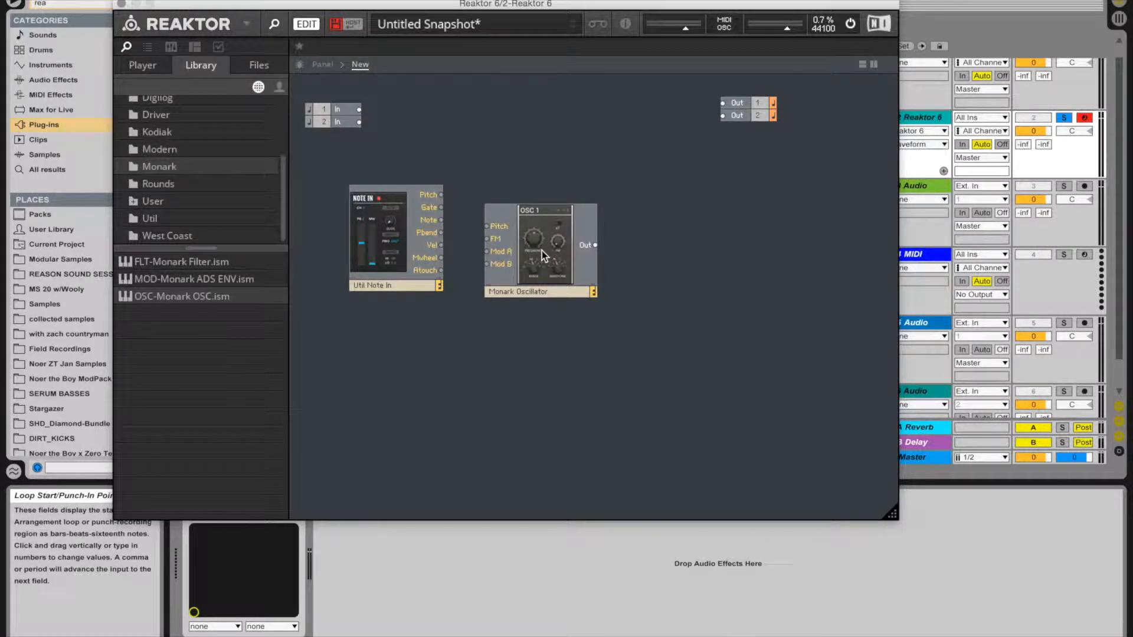
Step: Connect Note In's Pitch output to the Monark Oscillator's Pitch input and arrange both blocks side by side
{"action": "left_click", "coordinate": [553, 271]}
{"action": "left_click_drag", "start_coordinate": [553, 272], "coordinate": [559, 273]}
{"action": "mouse_move", "coordinate": [432, 196]}
{"action": "left_mouse_down"}
{"action": "mouse_move", "coordinate": [417, 188]}
{"action": "mouse_move", "coordinate": [426, 194]}
{"action": "left_mouse_up"}
{"action": "left_click_drag", "start_coordinate": [452, 175], "coordinate": [508, 245]}
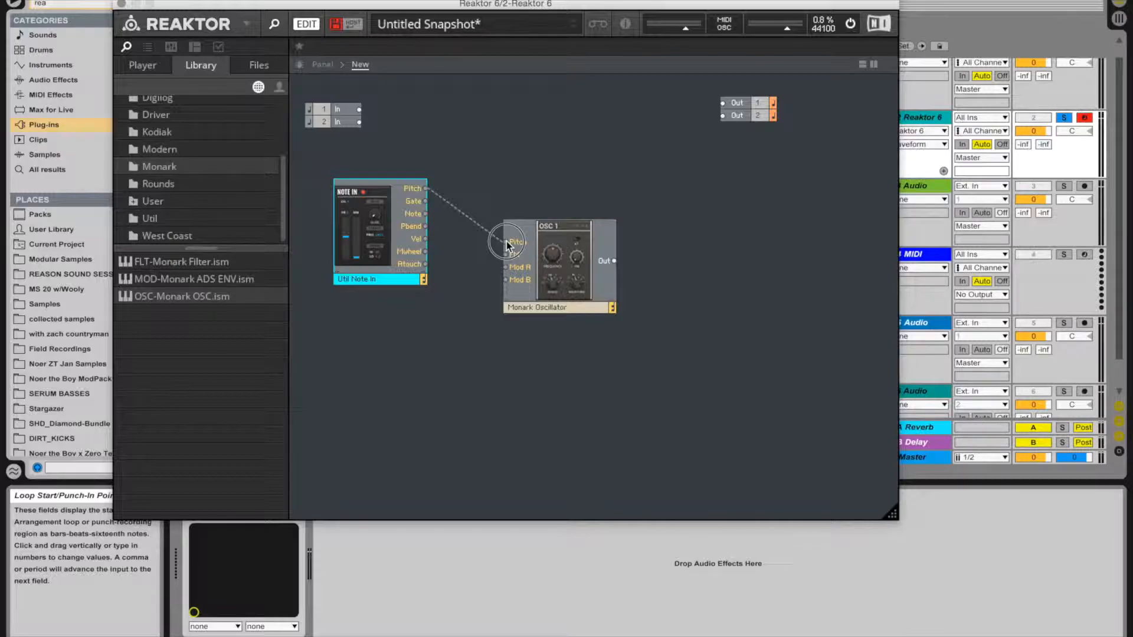
{"action": "left_click_drag", "start_coordinate": [508, 245], "coordinate": [507, 245]}
{"action": "left_click_drag", "start_coordinate": [555, 257], "coordinate": [546, 210]}
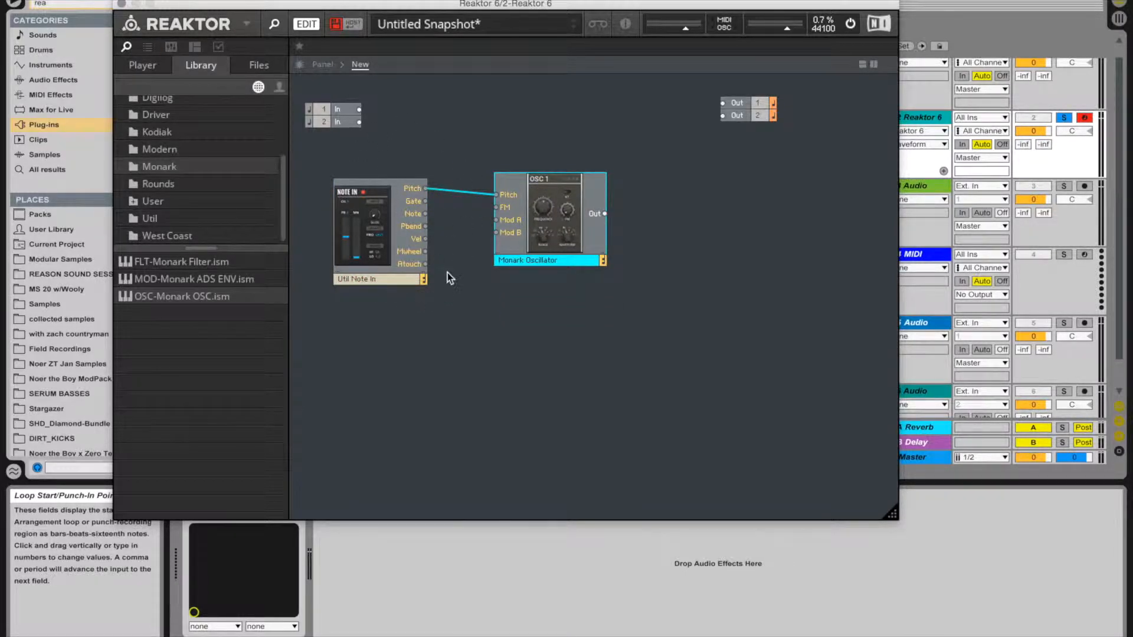
{"action": "left_click_drag", "start_coordinate": [541, 217], "coordinate": [536, 254]}
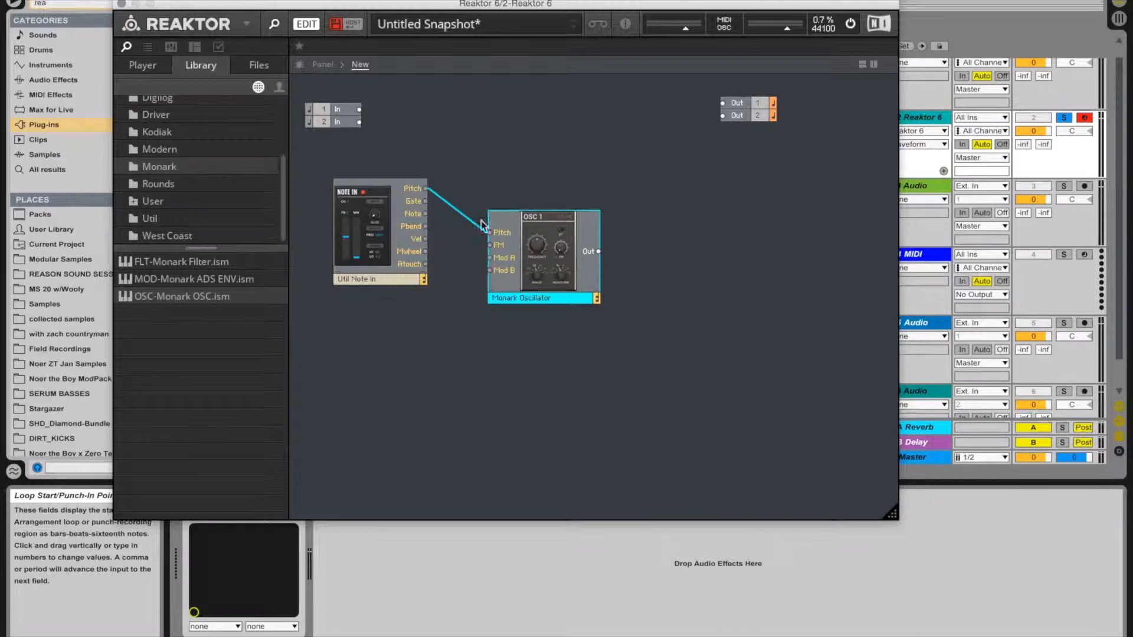
Step: Connect the Monark Oscillator's output to Out 1 and Out 2, and lower the Reaktor track's volume to -6.1
{"action": "left_click_drag", "start_coordinate": [598, 251], "coordinate": [730, 105]}
{"action": "left_click_drag", "start_coordinate": [597, 252], "coordinate": [730, 114]}
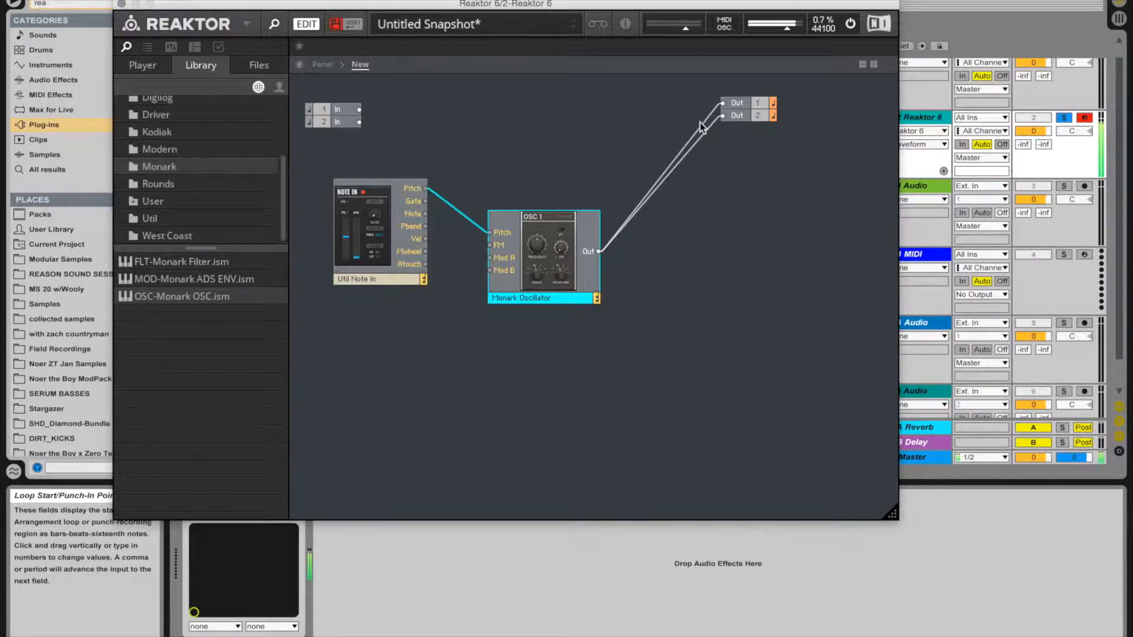
{"action": "mouse_move", "coordinate": [1032, 131]}
{"action": "left_mouse_down"}
{"action": "mouse_move", "coordinate": [1033, 145]}
{"action": "mouse_move", "coordinate": [1034, 133]}
{"action": "left_mouse_up"}
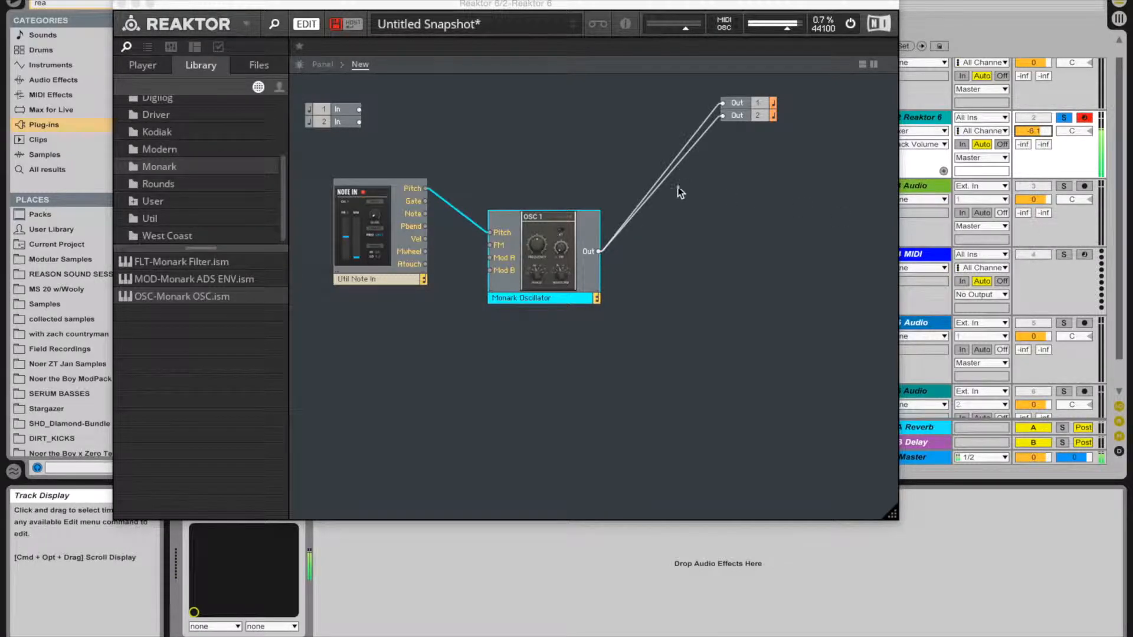
Step: Delete both cables between the Monark Oscillator and the outputs, and move the oscillator slightly right
{"action": "left_click", "coordinate": [662, 180]}
{"action": "key", "text": "BackSpace"}
{"action": "key", "text": "BackSpace"}
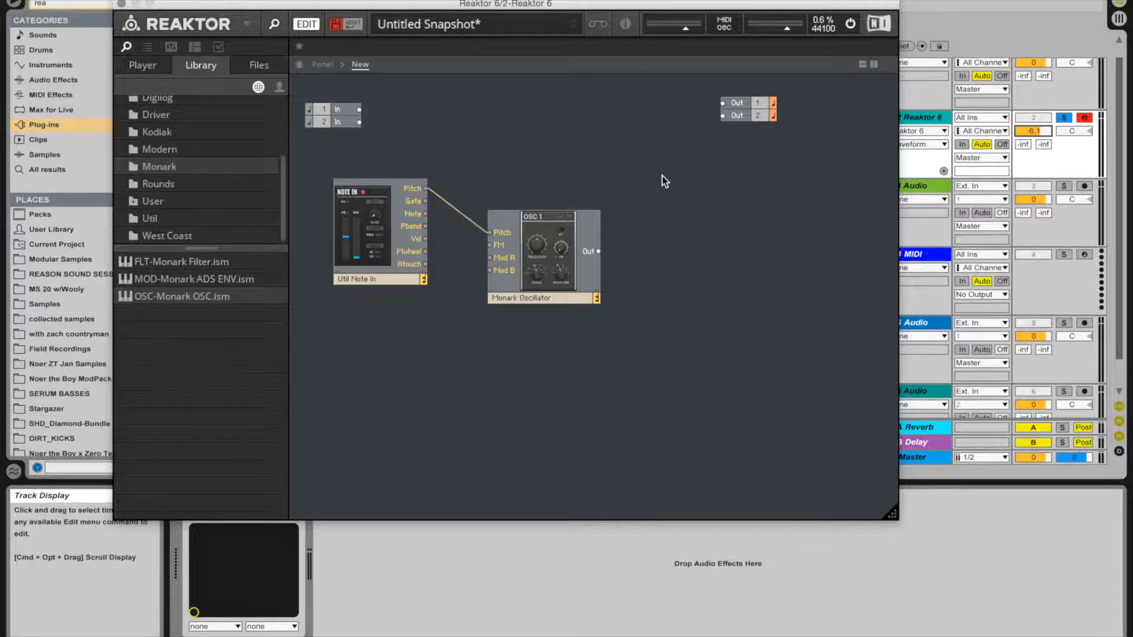
{"action": "left_click_drag", "start_coordinate": [561, 254], "coordinate": [586, 245]}
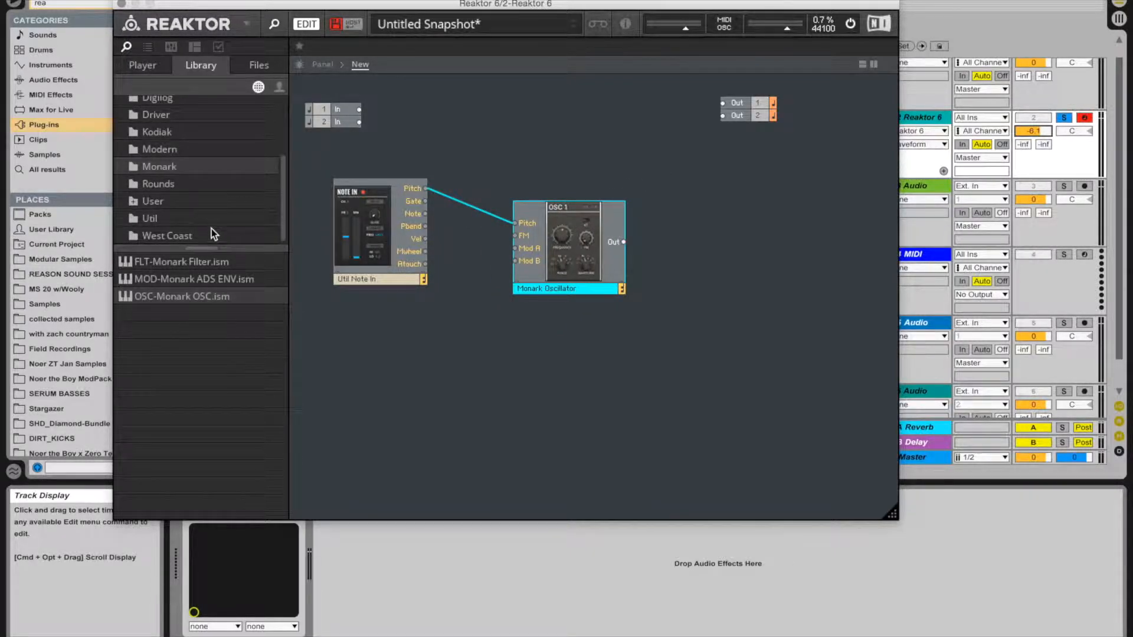
Step: Add the Bento Box AMP-VCA block to the right of the oscillator and the MOD-ADSR Envelope block below the VCA
{"action": "left_click_drag", "start_coordinate": [201, 248], "coordinate": [202, 304]}
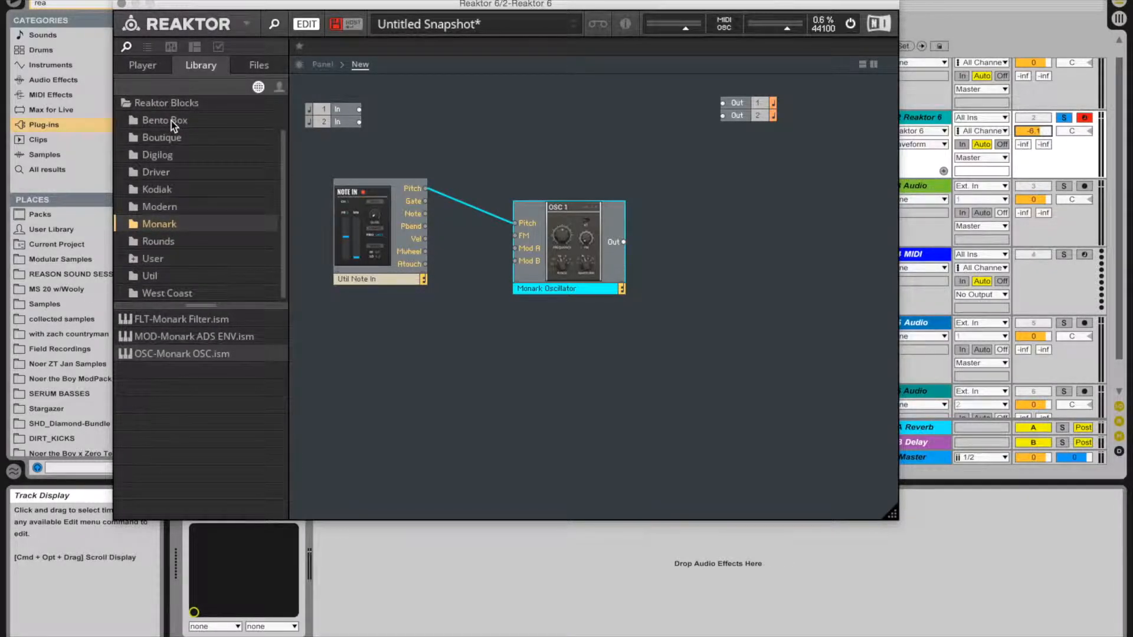
{"action": "left_click", "coordinate": [171, 121]}
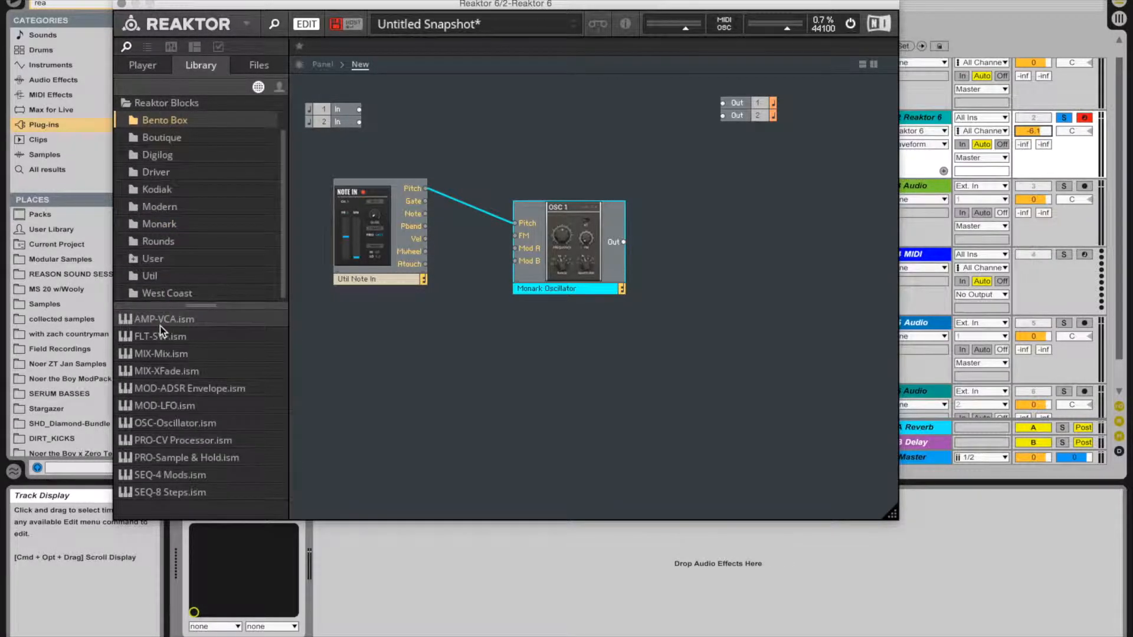
{"action": "left_click_drag", "start_coordinate": [162, 320], "coordinate": [707, 222]}
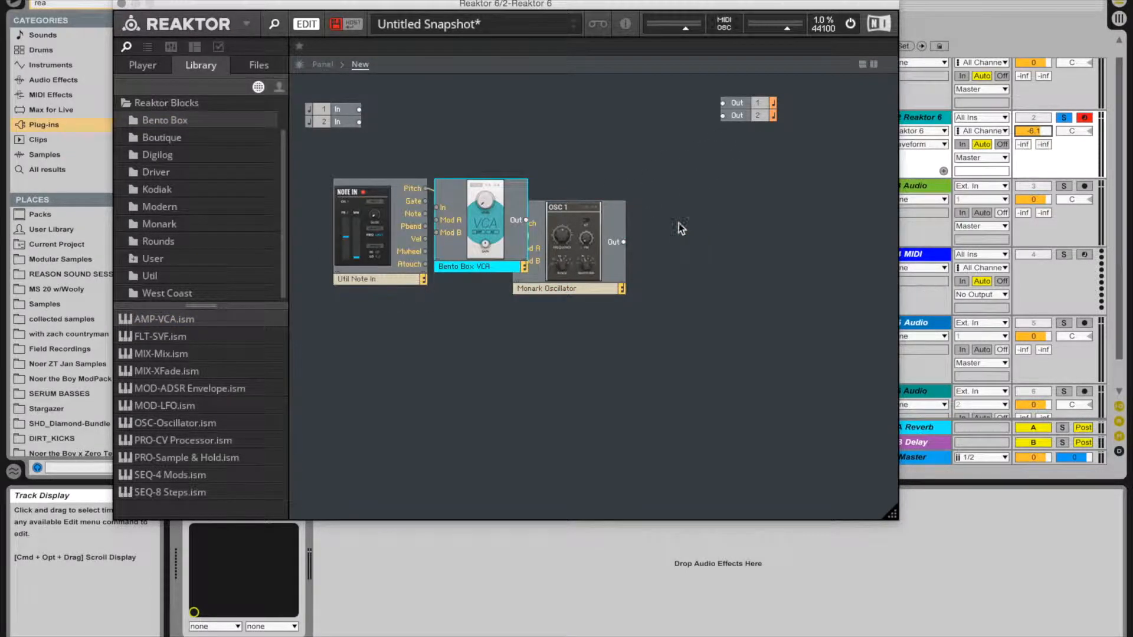
{"action": "left_click_drag", "start_coordinate": [479, 224], "coordinate": [712, 227]}
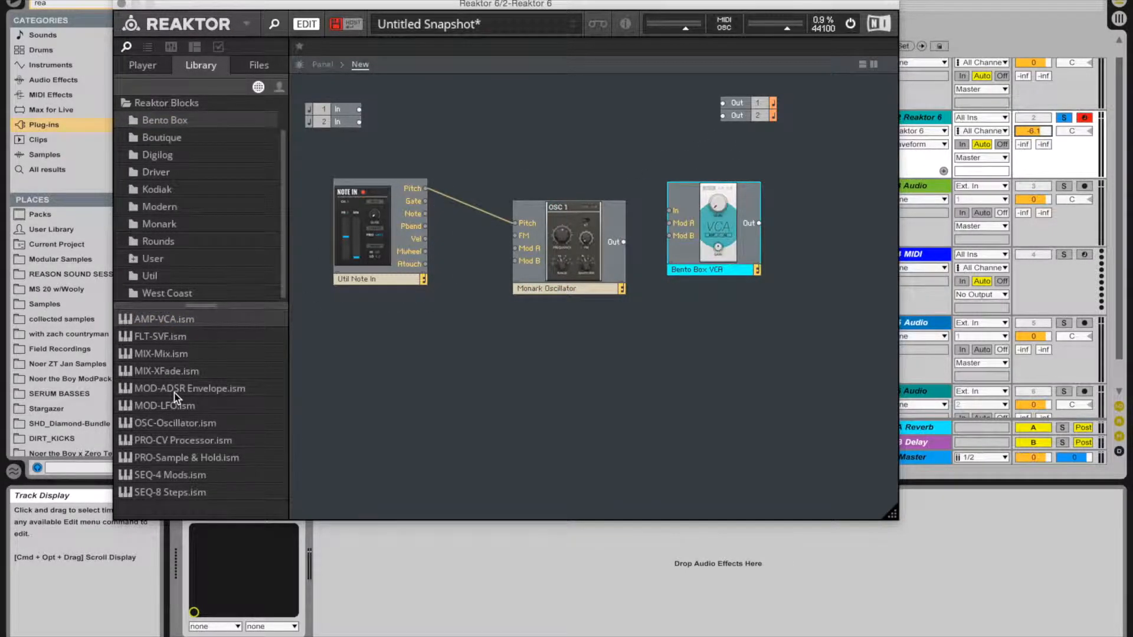
{"action": "left_click_drag", "start_coordinate": [146, 388], "coordinate": [760, 390]}
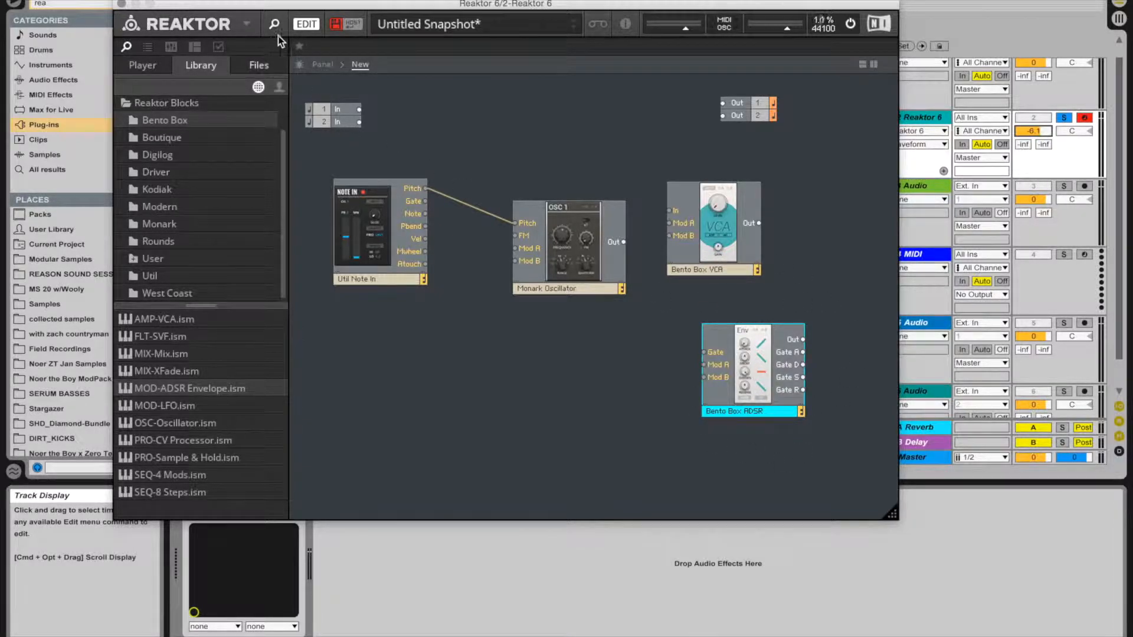
Step: Move the VCA up beside the Monark Oscillator, connect the oscillator's output to the VCA's In, and shift the oscillator slightly toward Note In
{"action": "left_click", "coordinate": [313, 63]}
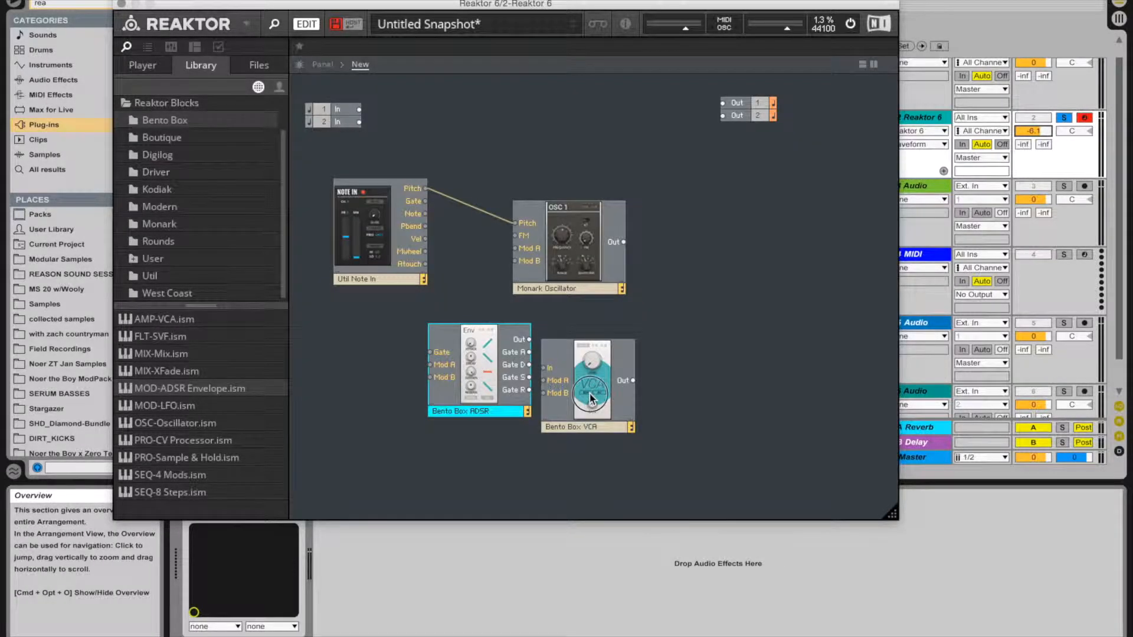
{"action": "left_click_drag", "start_coordinate": [589, 394], "coordinate": [726, 255]}
{"action": "left_click_drag", "start_coordinate": [623, 242], "coordinate": [678, 223]}
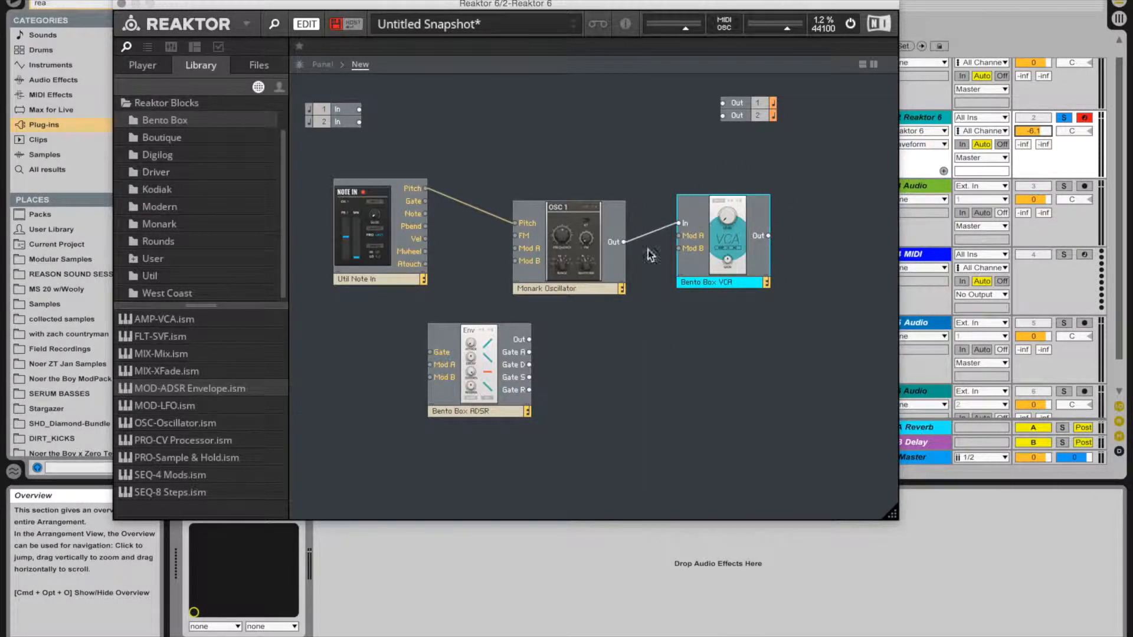
{"action": "left_click_drag", "start_coordinate": [584, 239], "coordinate": [568, 239]}
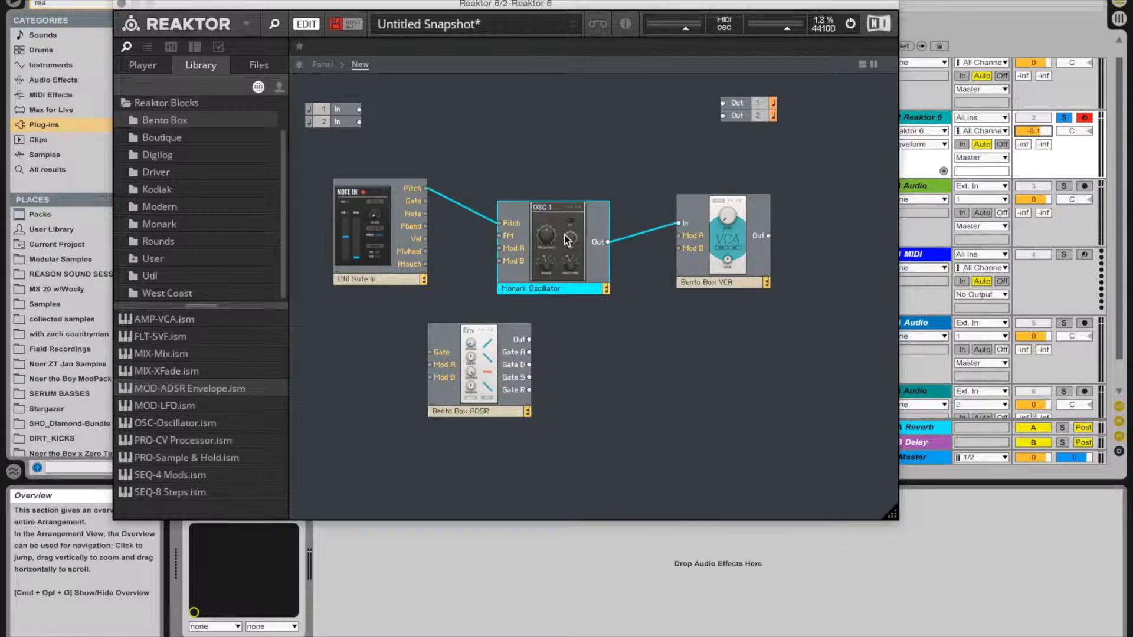
Step: Place the ADSR block below the Monark Oscillator, connecting Note In's Gate to its Gate and its Out to the VCA's Mod A
{"action": "left_click_drag", "start_coordinate": [480, 367], "coordinate": [669, 392]}
{"action": "left_click_drag", "start_coordinate": [434, 209], "coordinate": [621, 377]}
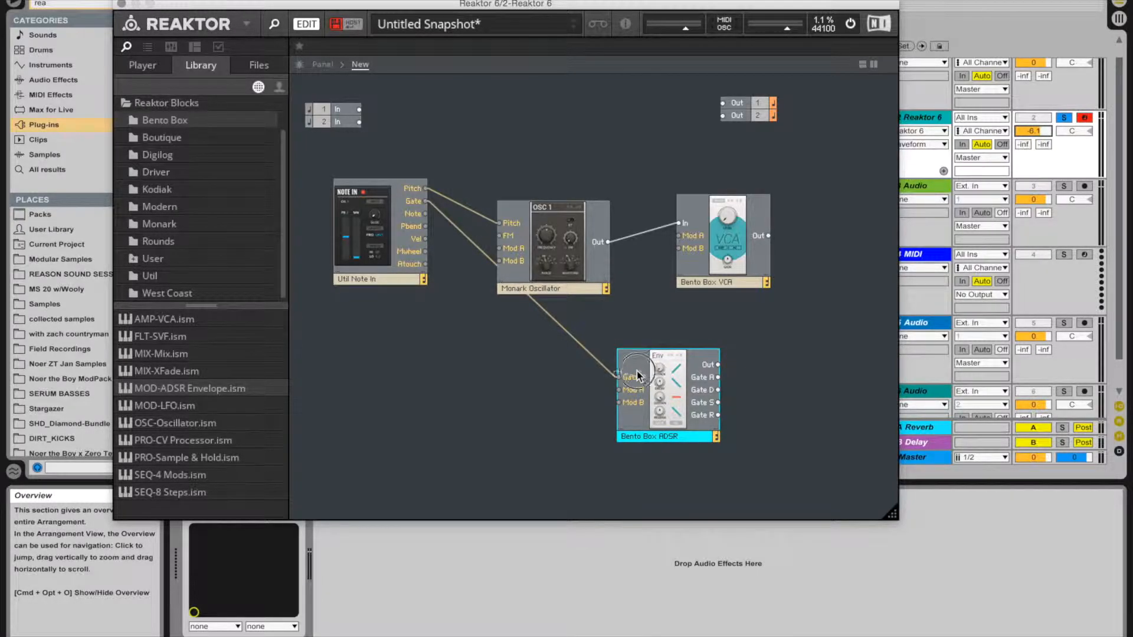
{"action": "left_click_drag", "start_coordinate": [717, 365], "coordinate": [687, 243]}
{"action": "left_click_drag", "start_coordinate": [688, 242], "coordinate": [688, 242]}
{"action": "left_click_drag", "start_coordinate": [685, 239], "coordinate": [686, 238]}
{"action": "left_click_drag", "start_coordinate": [710, 373], "coordinate": [592, 370]}
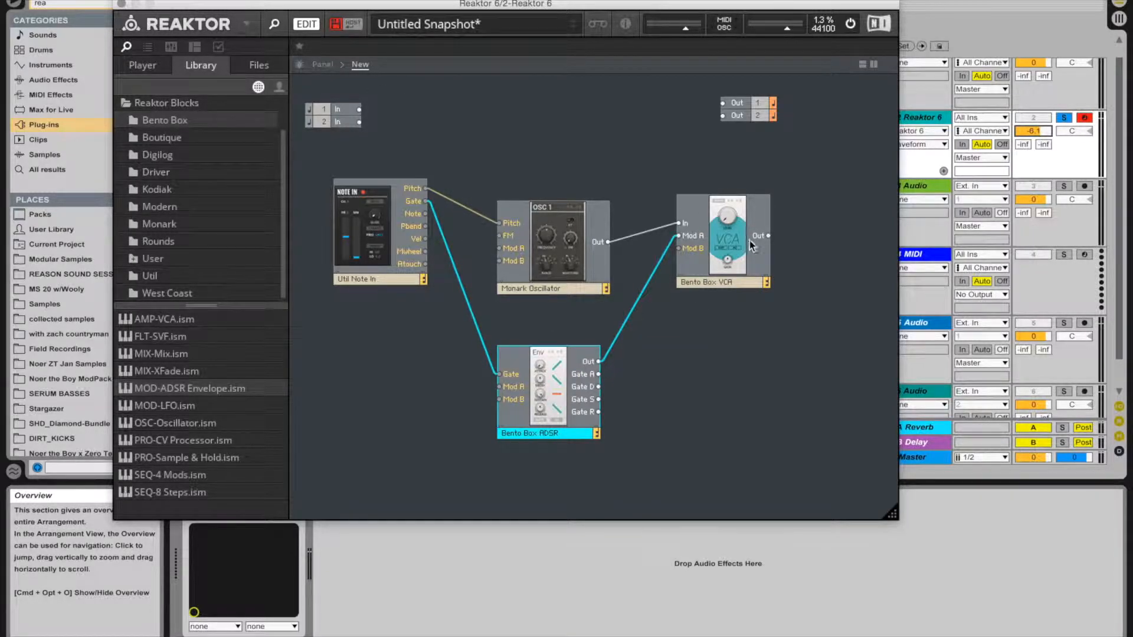
Step: Connect the VCA's output to both Out 1 and Out 2
{"action": "left_click_drag", "start_coordinate": [770, 237], "coordinate": [724, 103]}
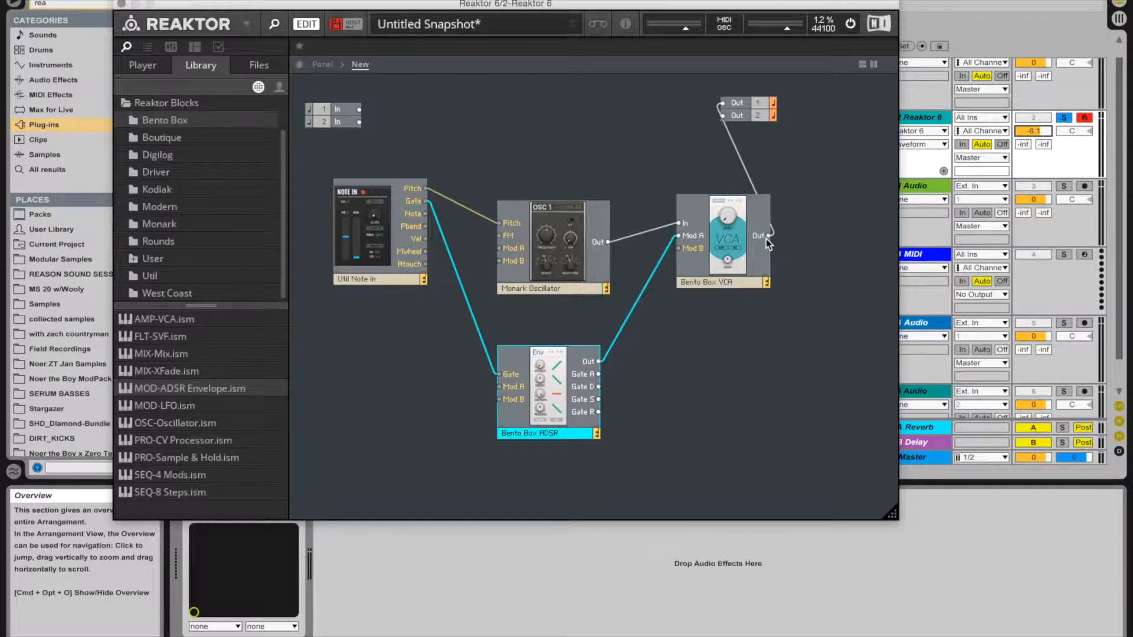
{"action": "left_click_drag", "start_coordinate": [770, 236], "coordinate": [723, 115]}
Step: Enable modulation A on the VCA with its Level modulation turned up, and audition the envelope's Attack and Release
{"action": "left_click", "coordinate": [322, 65]}
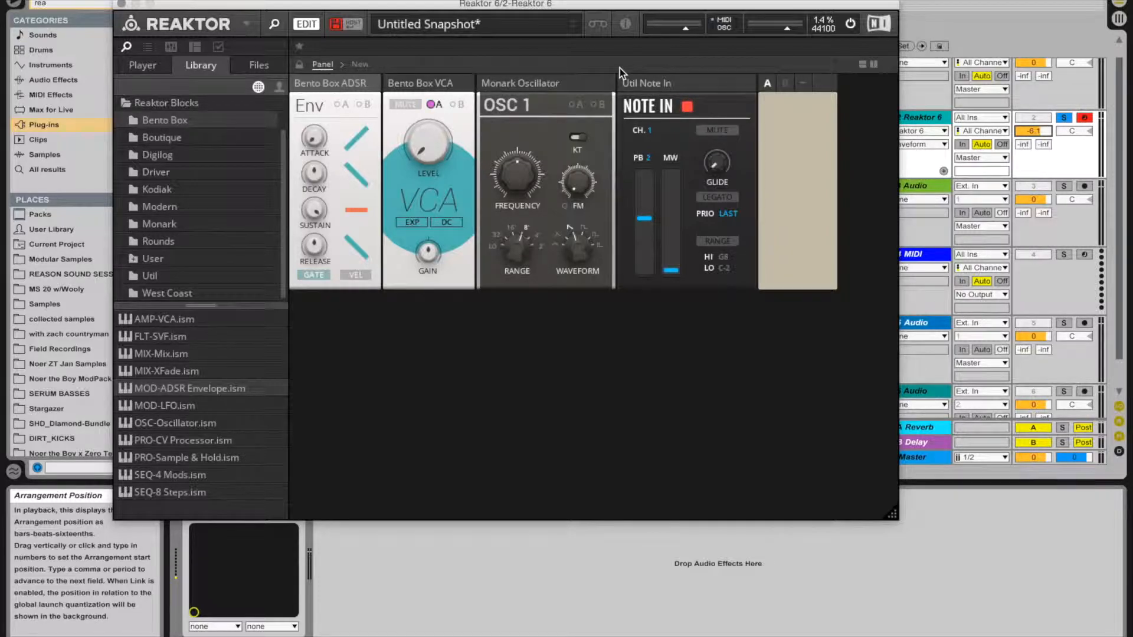
{"action": "left_click", "coordinate": [434, 105]}
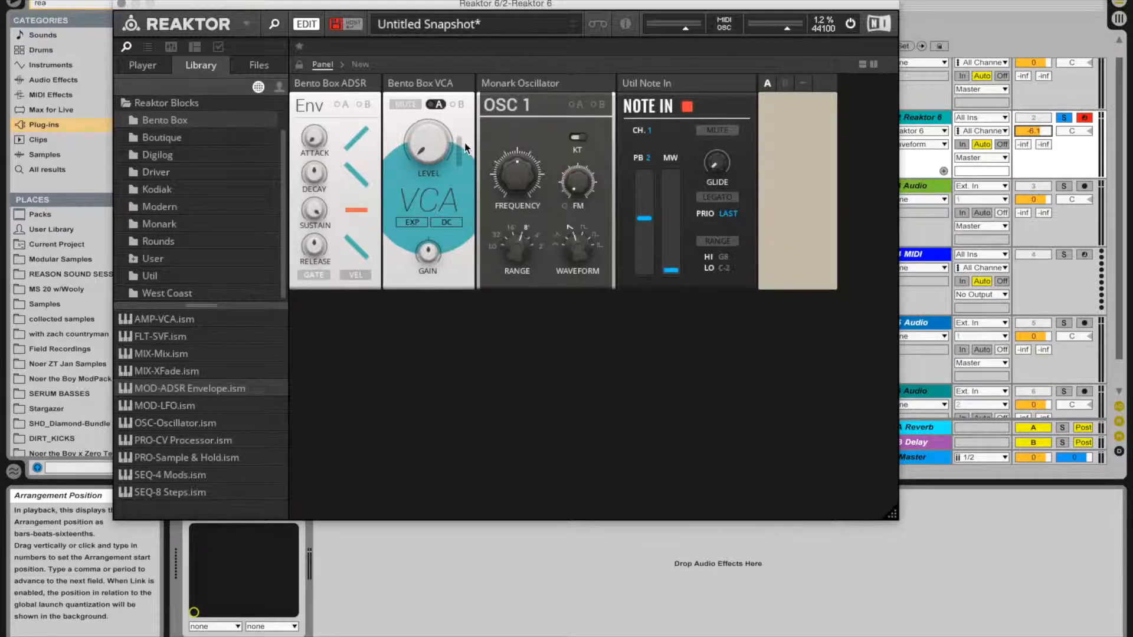
{"action": "left_click_drag", "start_coordinate": [459, 156], "coordinate": [452, 64]}
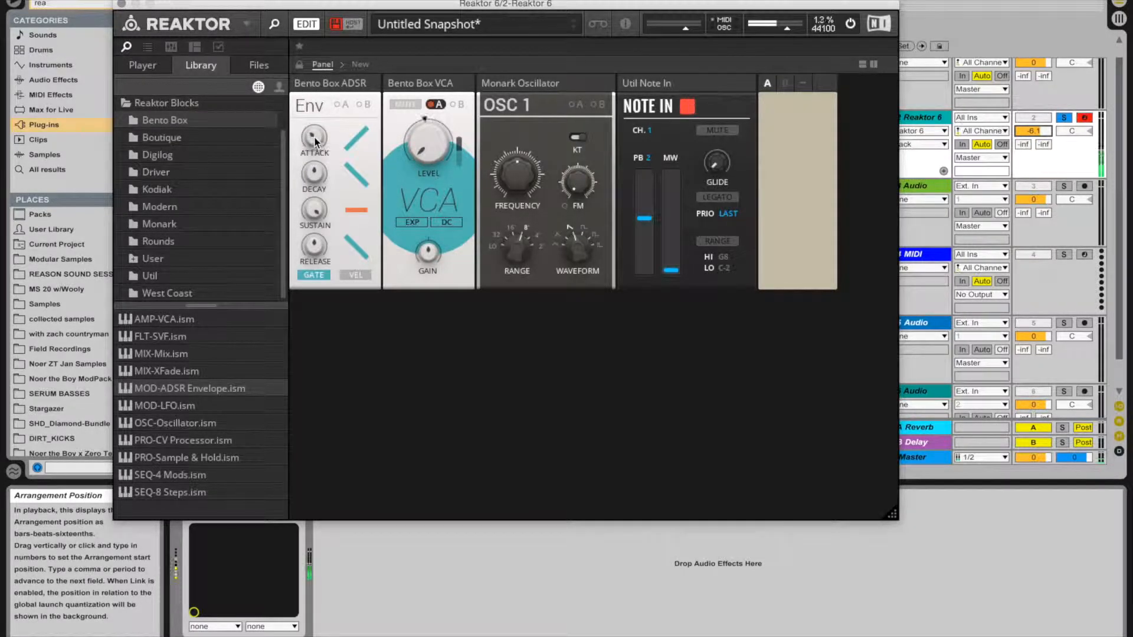
{"action": "left_click_drag", "start_coordinate": [313, 137], "coordinate": [328, 124]}
{"action": "left_click_drag", "start_coordinate": [310, 243], "coordinate": [328, 208]}
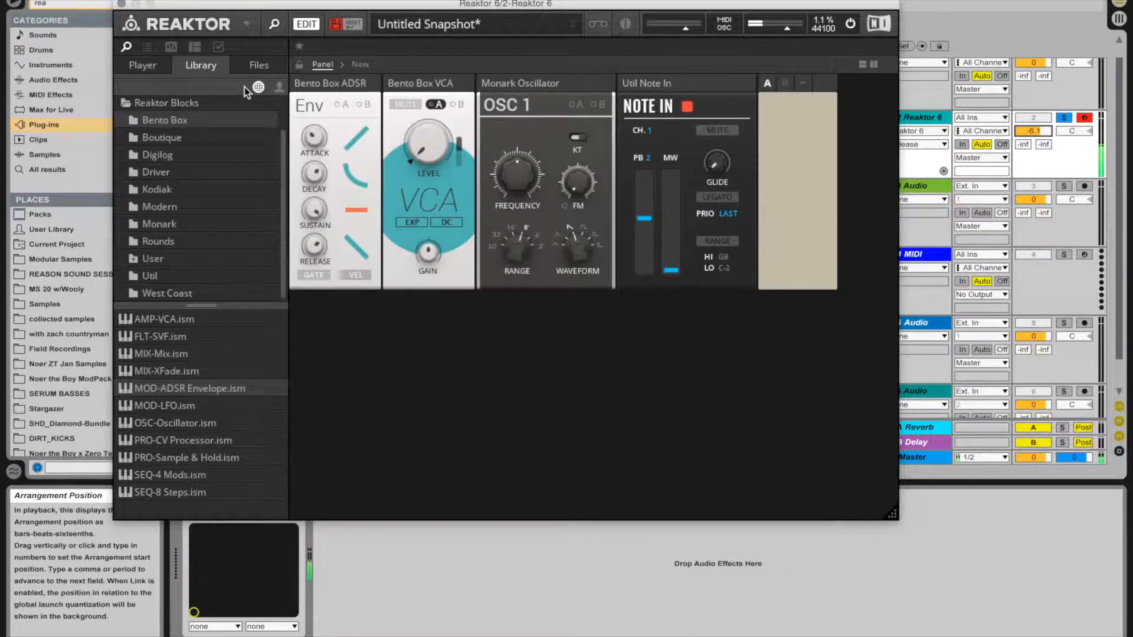
Step: Move the Monark Oscillator and ADSR blocks up in the structure, and delete both cables between the VCA and the outputs
{"action": "left_click", "coordinate": [361, 65]}
{"action": "left_click_drag", "start_coordinate": [539, 241], "coordinate": [540, 151]}
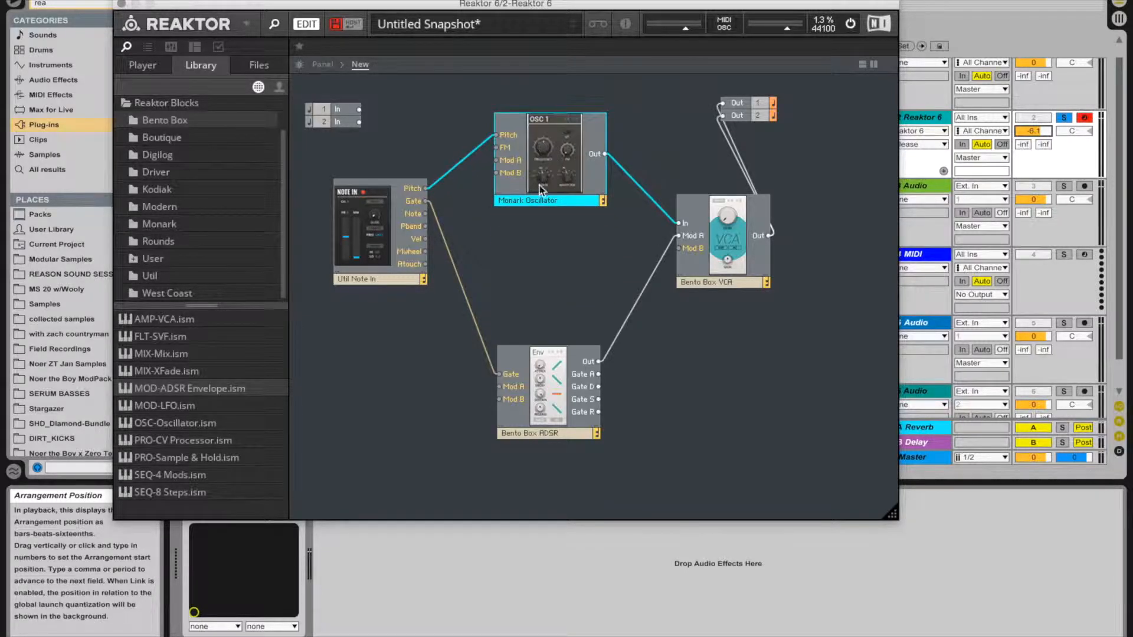
{"action": "left_click", "coordinate": [551, 304]}
{"action": "left_click_drag", "start_coordinate": [545, 401], "coordinate": [552, 311]}
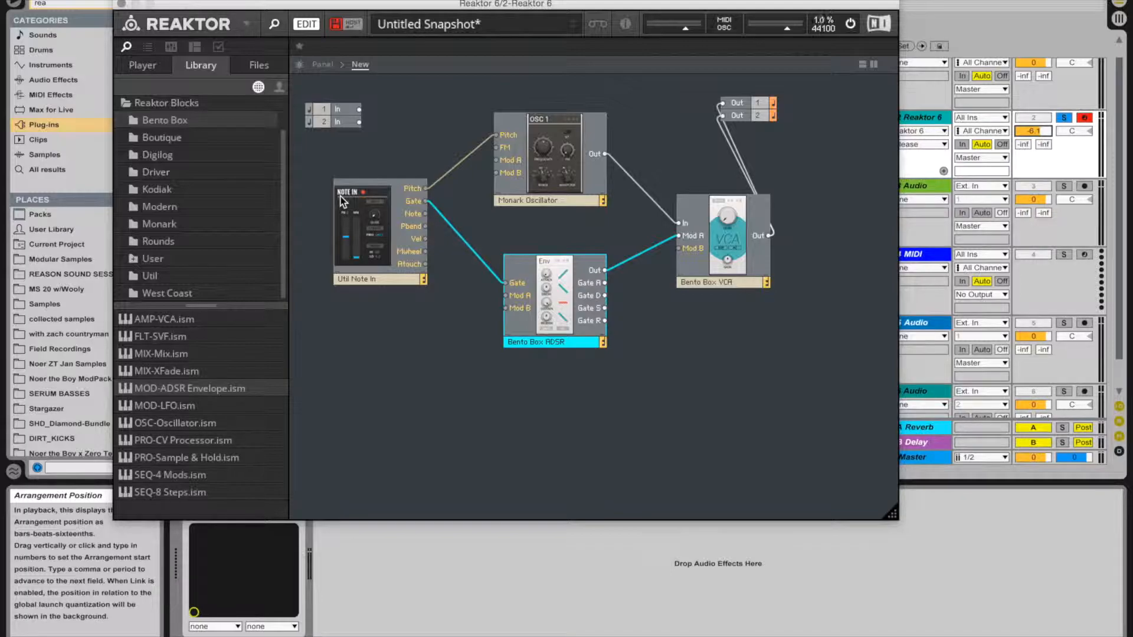
{"action": "left_click", "coordinate": [712, 151]}
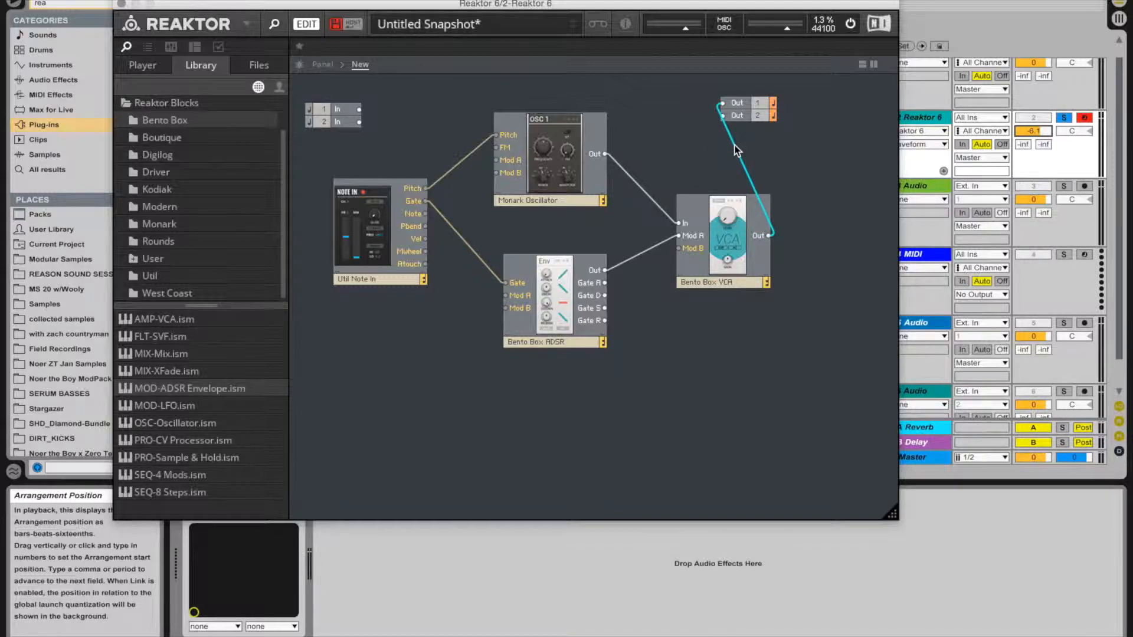
Step: Add the Modern FLT-Paul Filter below the VCA and wire it between the VCA's output and Out 1 and Out 2
{"action": "left_click", "coordinate": [183, 230]}
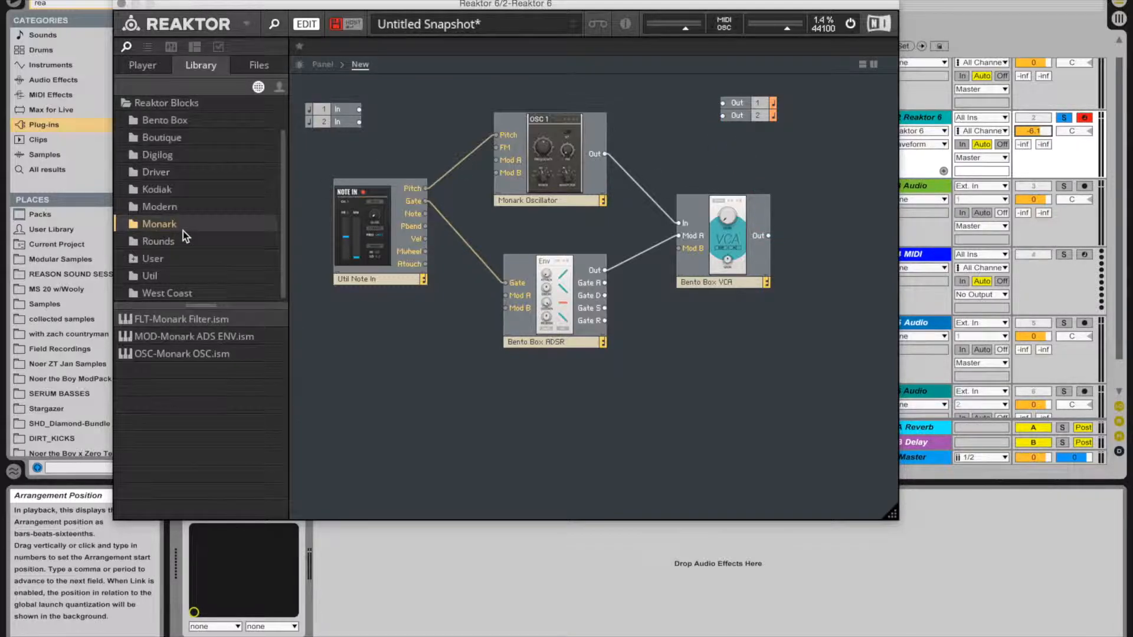
{"action": "key", "text": "Up"}
{"action": "left_click_drag", "start_coordinate": [175, 336], "coordinate": [724, 391]}
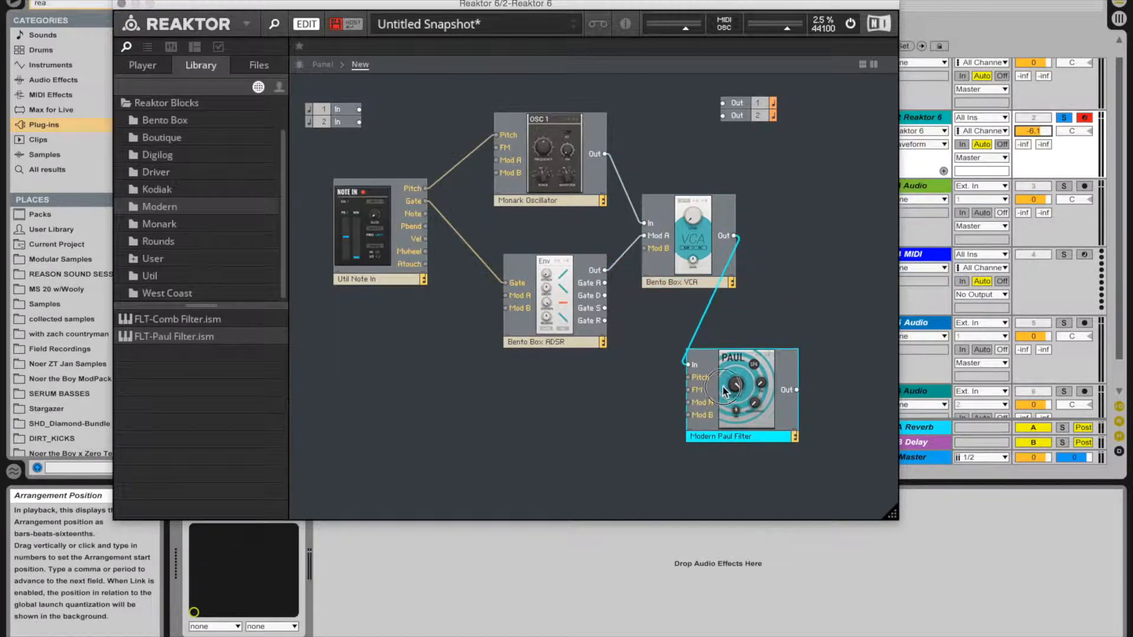
{"action": "left_click_drag", "start_coordinate": [797, 390], "coordinate": [720, 103]}
{"action": "left_click_drag", "start_coordinate": [796, 390], "coordinate": [725, 125]}
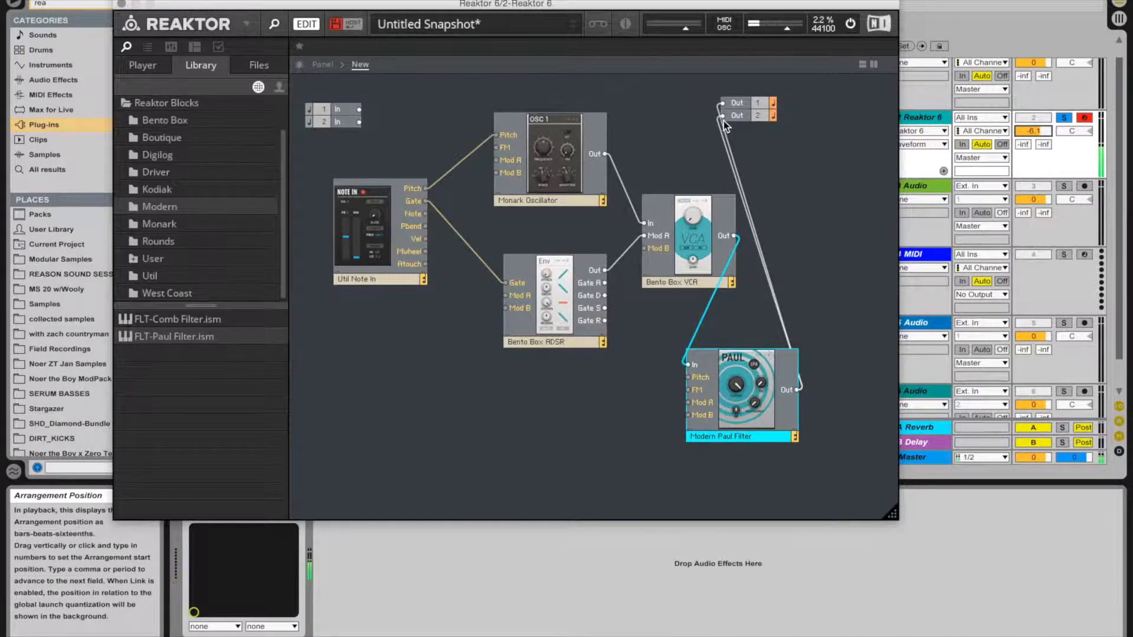
Step: Sweep the Paul Filter's Cutoff up and down while auditioning the sound
{"action": "left_click", "coordinate": [322, 66]}
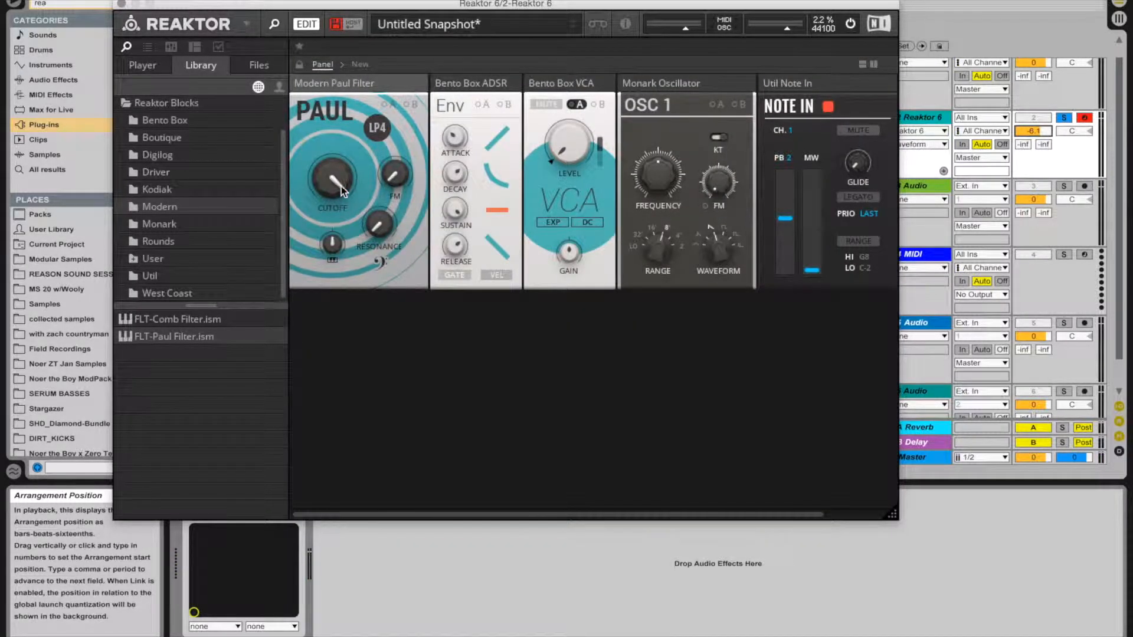
{"action": "left_click_drag", "start_coordinate": [334, 182], "coordinate": [399, 133]}
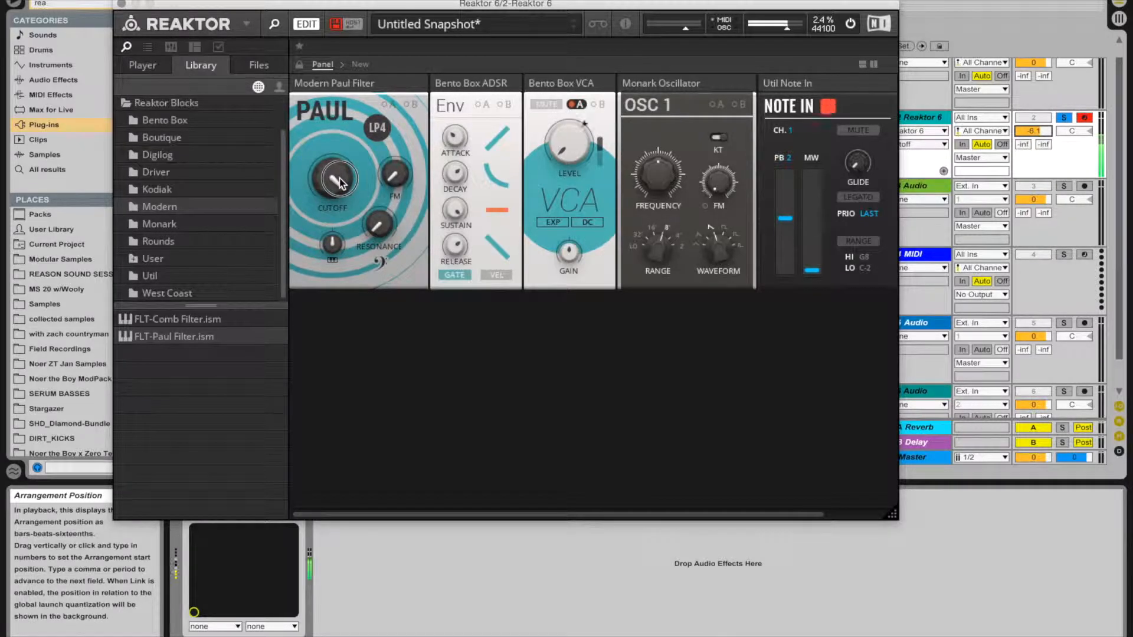
{"action": "left_click_drag", "start_coordinate": [338, 178], "coordinate": [357, 66]}
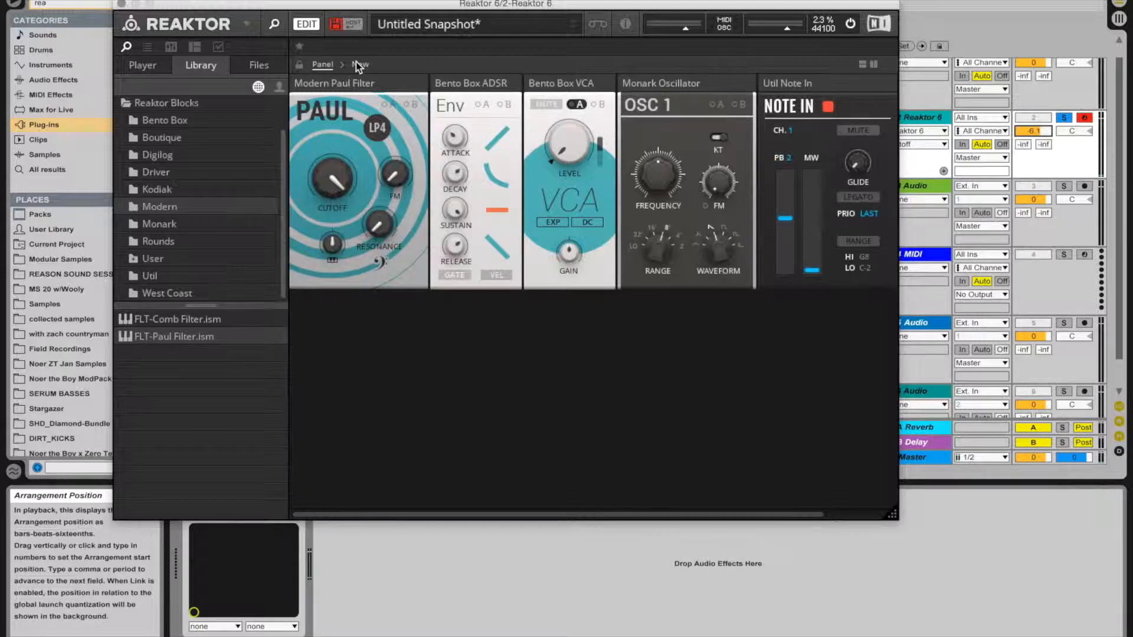
Step: Add the Bento Box MOD-LFO block below the ADSR and connect its output to the Paul Filter's Mod A
{"action": "left_click", "coordinate": [356, 63]}
{"action": "left_click", "coordinate": [168, 120]}
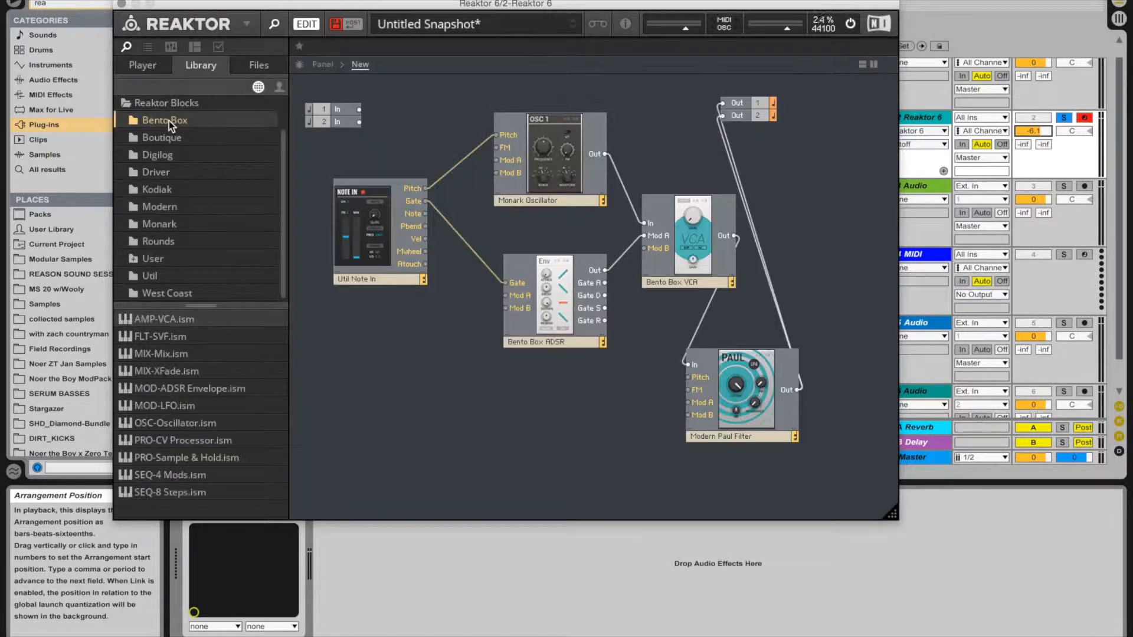
{"action": "left_click_drag", "start_coordinate": [173, 405], "coordinate": [451, 429]}
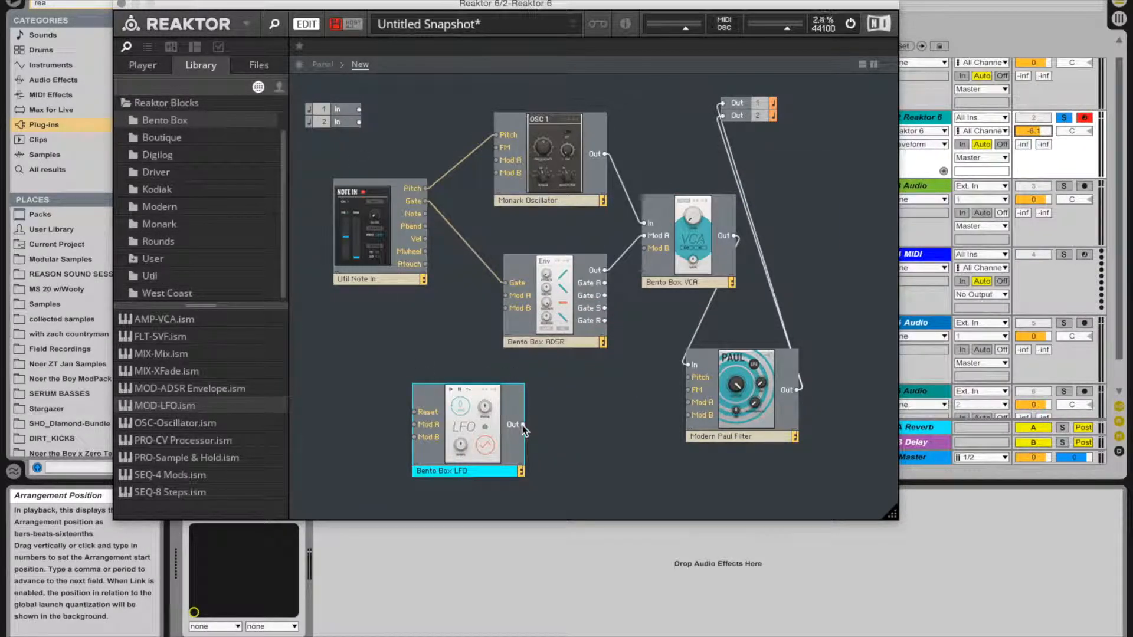
{"action": "left_click_drag", "start_coordinate": [523, 424], "coordinate": [695, 405]}
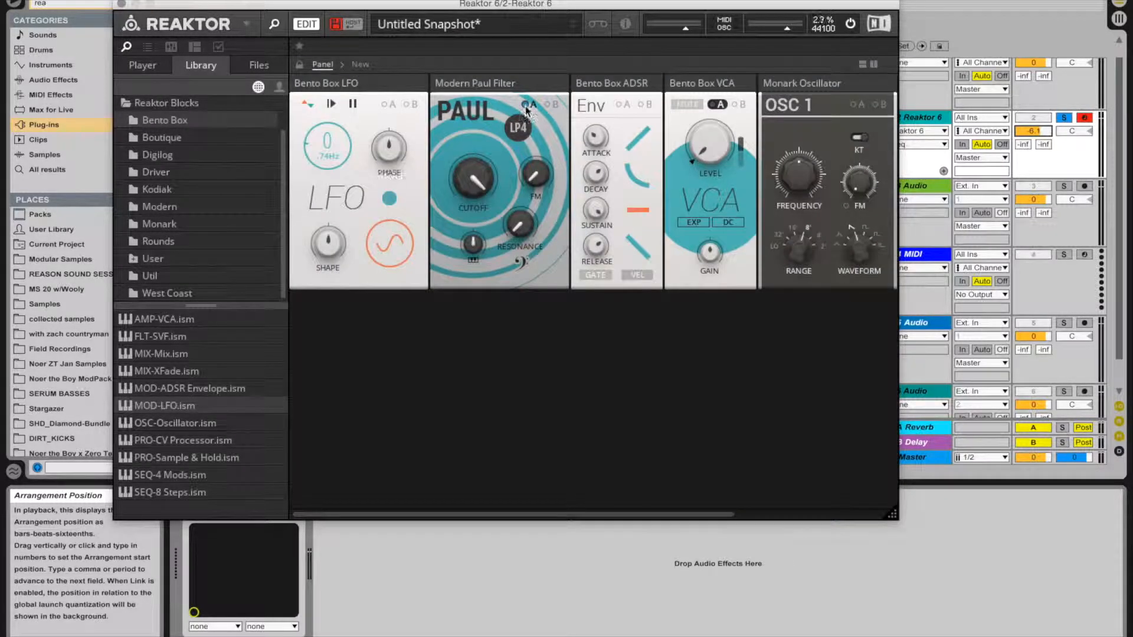
Step: Enable modulation A on the Paul Filter, set its Cutoff modulation amount, and adjust the LFO's rate
{"action": "left_click", "coordinate": [527, 105]}
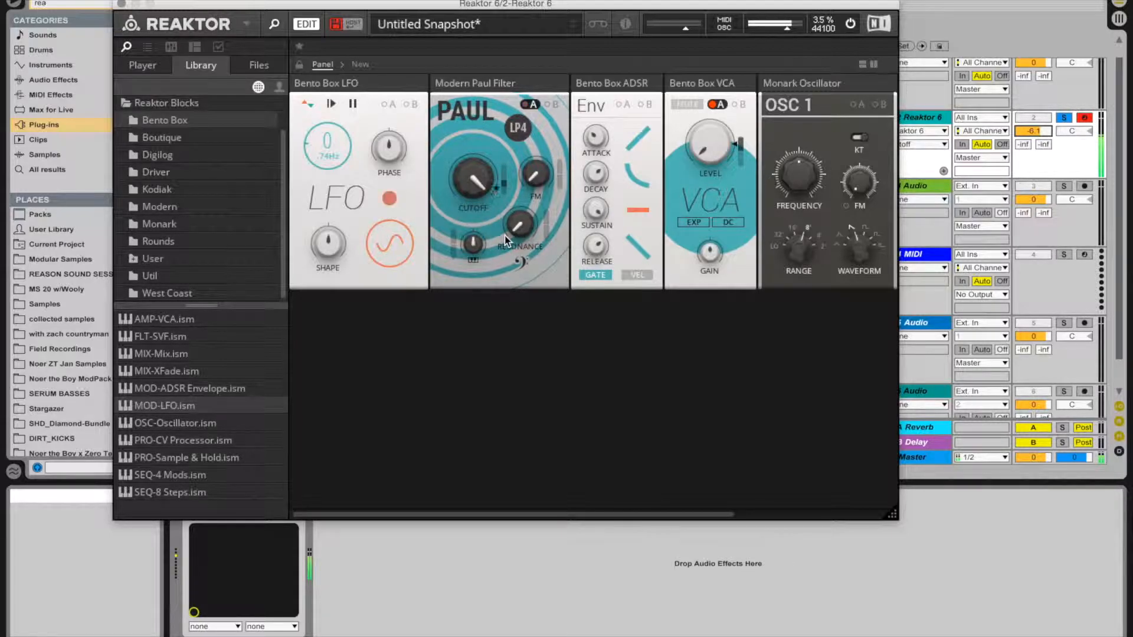
{"action": "mouse_move", "coordinate": [345, 151]}
{"action": "left_mouse_down"}
{"action": "mouse_move", "coordinate": [330, 105]}
{"action": "mouse_move", "coordinate": [334, 141]}
{"action": "left_mouse_up"}
{"action": "left_click_drag", "start_coordinate": [504, 188], "coordinate": [509, 234]}
{"action": "left_click_drag", "start_coordinate": [347, 135], "coordinate": [347, 155]}
Step: Connect the LFO's output to the Monark Oscillator's Mod A, enable modulation A there, and try modulating its Frequency
{"action": "left_click", "coordinate": [360, 65]}
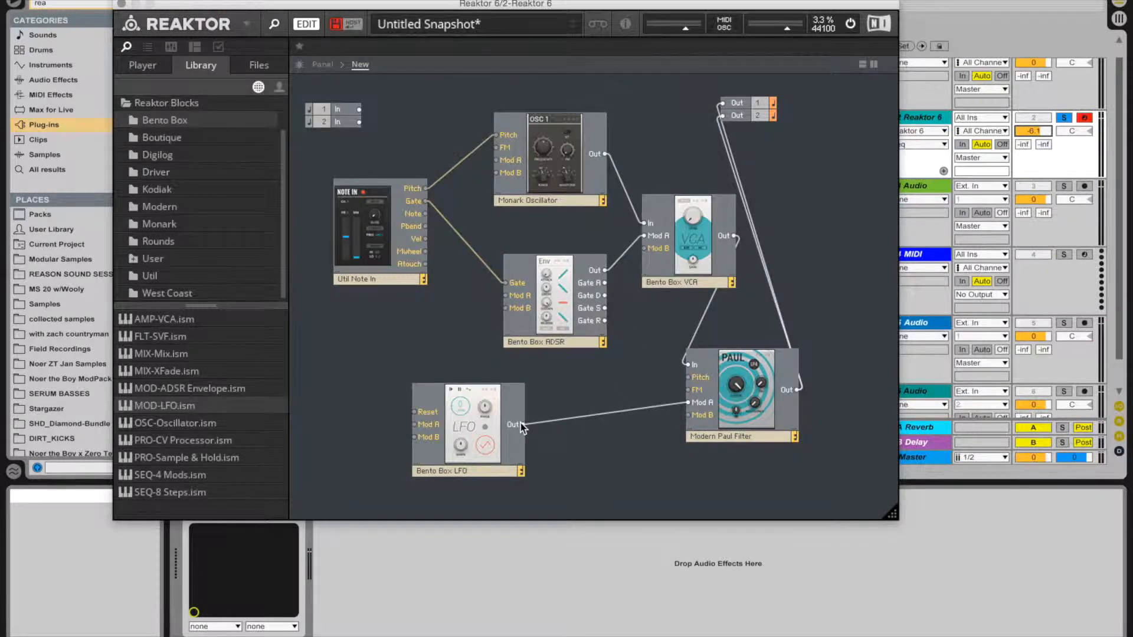
{"action": "left_click_drag", "start_coordinate": [524, 424], "coordinate": [495, 162]}
{"action": "left_click", "coordinate": [323, 64]}
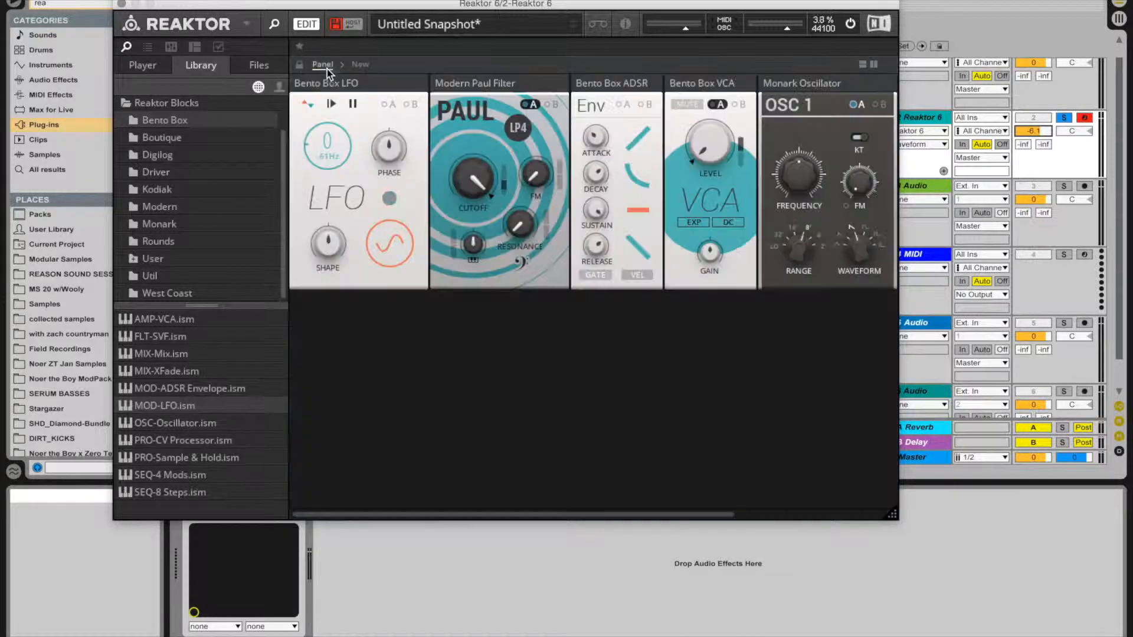
{"action": "left_click", "coordinate": [635, 106]}
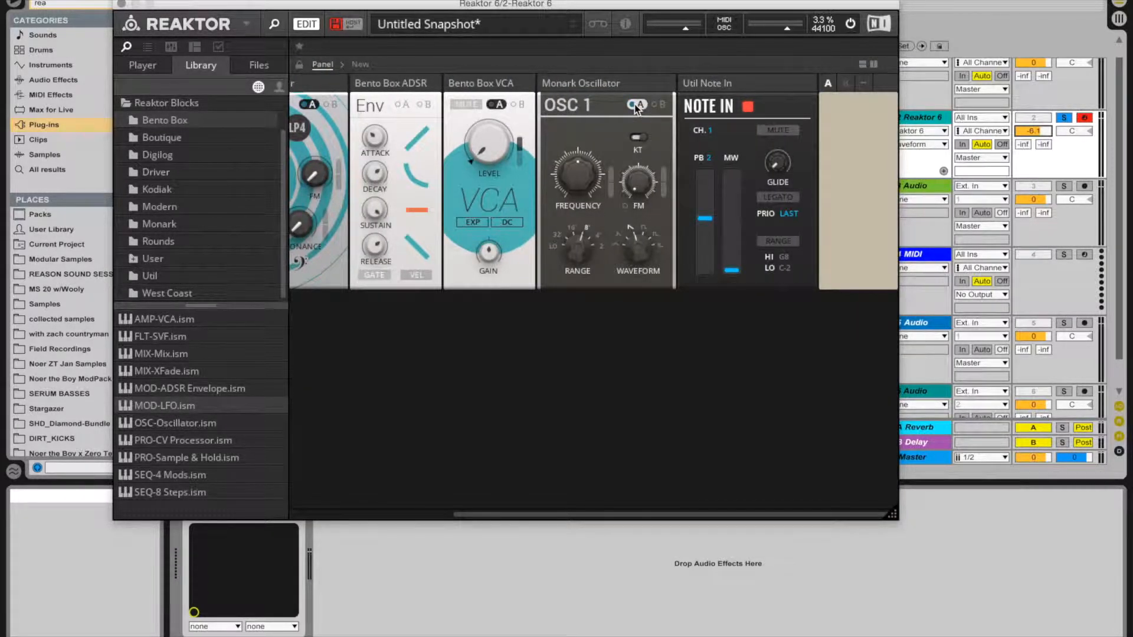
{"action": "left_click_drag", "start_coordinate": [613, 191], "coordinate": [615, 164]}
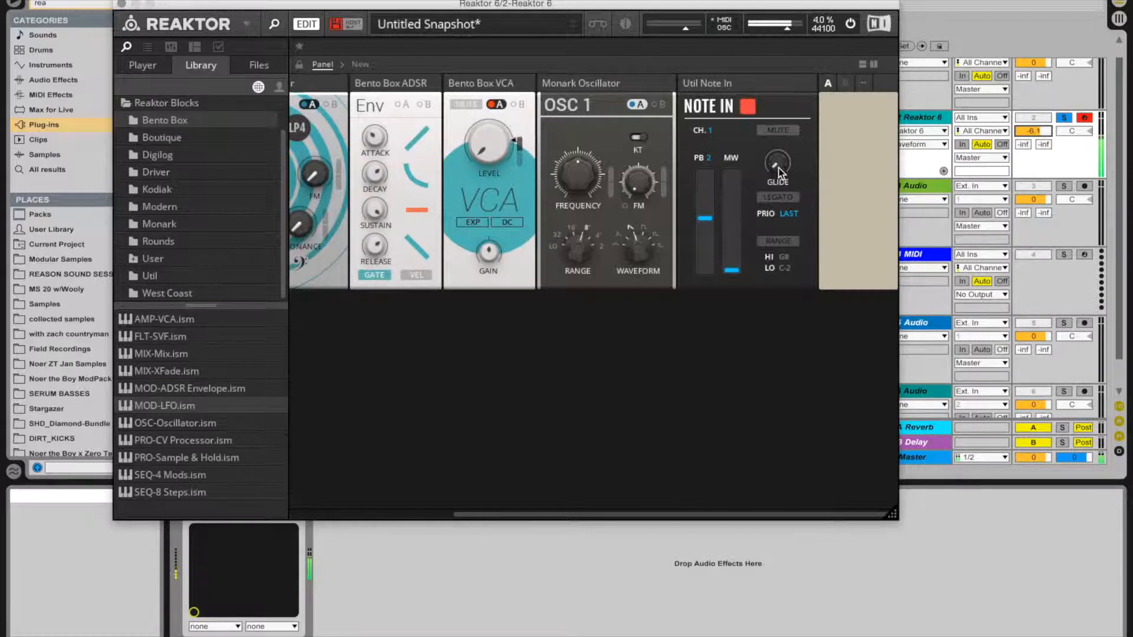
Step: Raise the Glide time on the Note In block
{"action": "left_click_drag", "start_coordinate": [778, 167], "coordinate": [779, 162]}
{"action": "left_click_drag", "start_coordinate": [778, 161], "coordinate": [777, 171]}
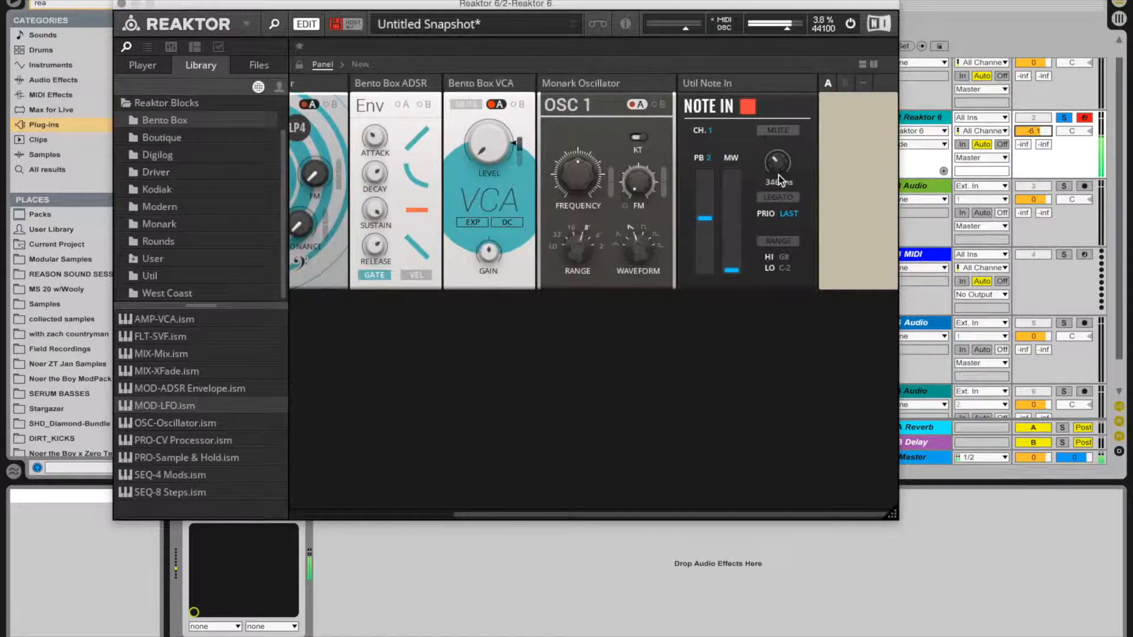
Step: Spread out the structure by moving the Monark Oscillator higher and the Paul Filter farther from the LFO
{"action": "left_click", "coordinate": [361, 64]}
{"action": "left_click_drag", "start_coordinate": [536, 172], "coordinate": [515, 150]}
{"action": "left_click_drag", "start_coordinate": [749, 371], "coordinate": [832, 372]}
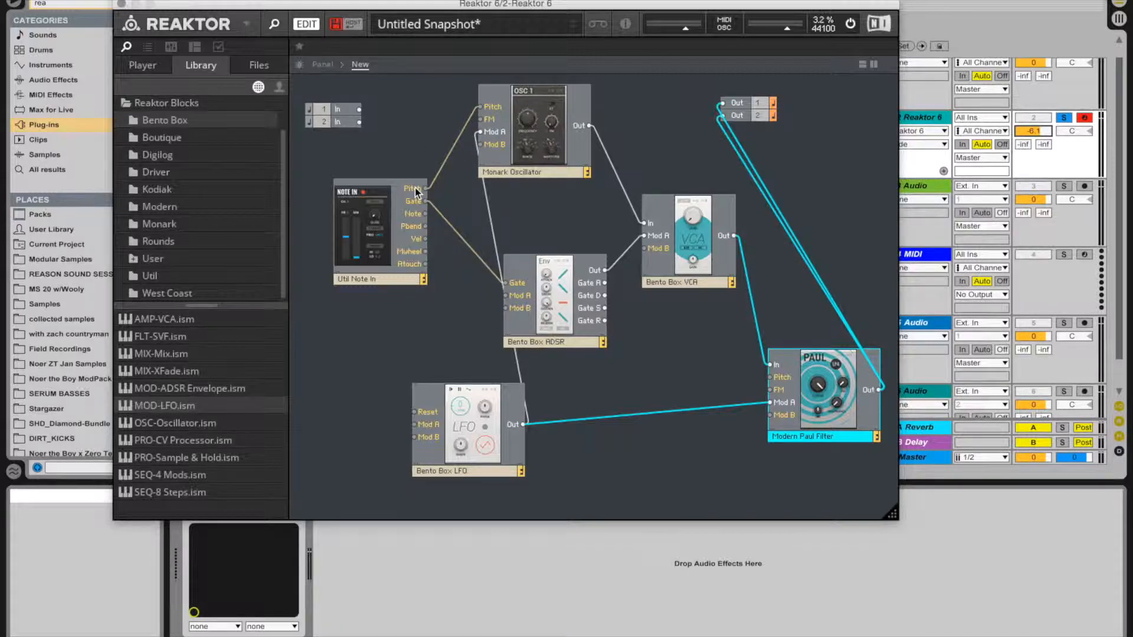
Step: Add the Kodiak OSC-Duality OSC block below Note In, moving the Bento Box LFO over beside the Paul Filter to make room
{"action": "left_click", "coordinate": [166, 189]}
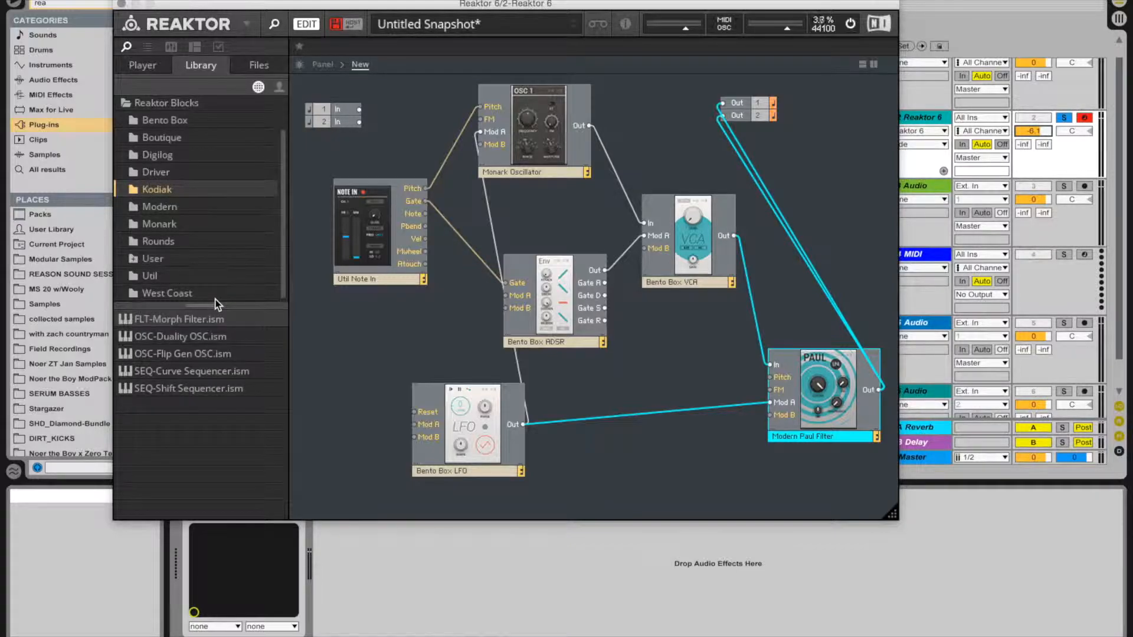
{"action": "left_click", "coordinate": [183, 337]}
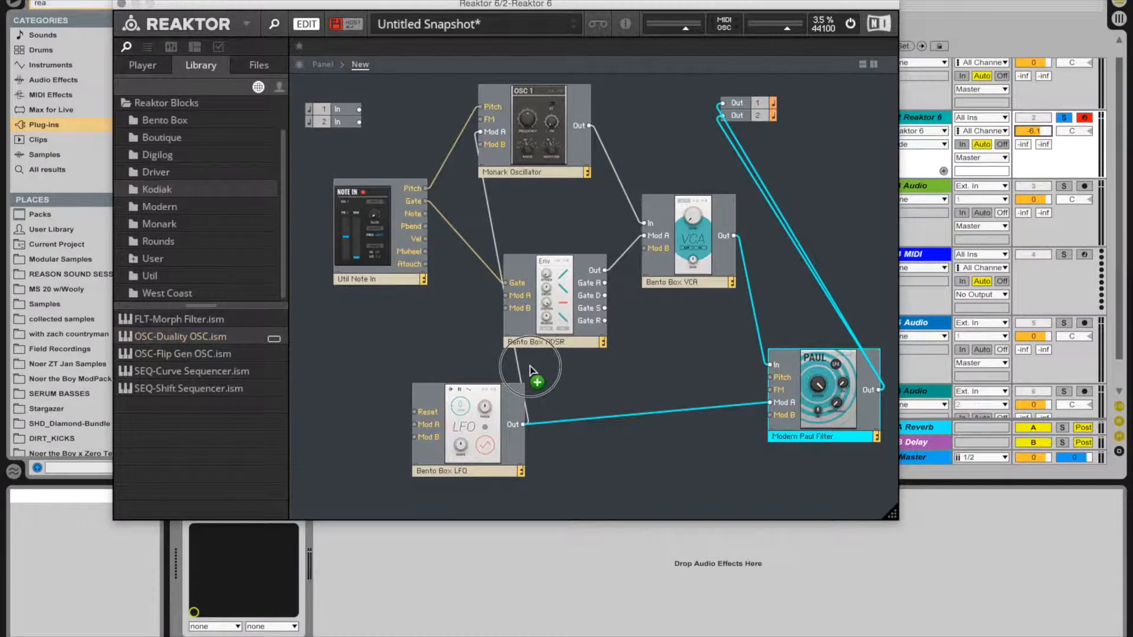
{"action": "left_click_drag", "start_coordinate": [808, 212], "coordinate": [471, 416]}
{"action": "left_click_drag", "start_coordinate": [459, 458], "coordinate": [716, 439]}
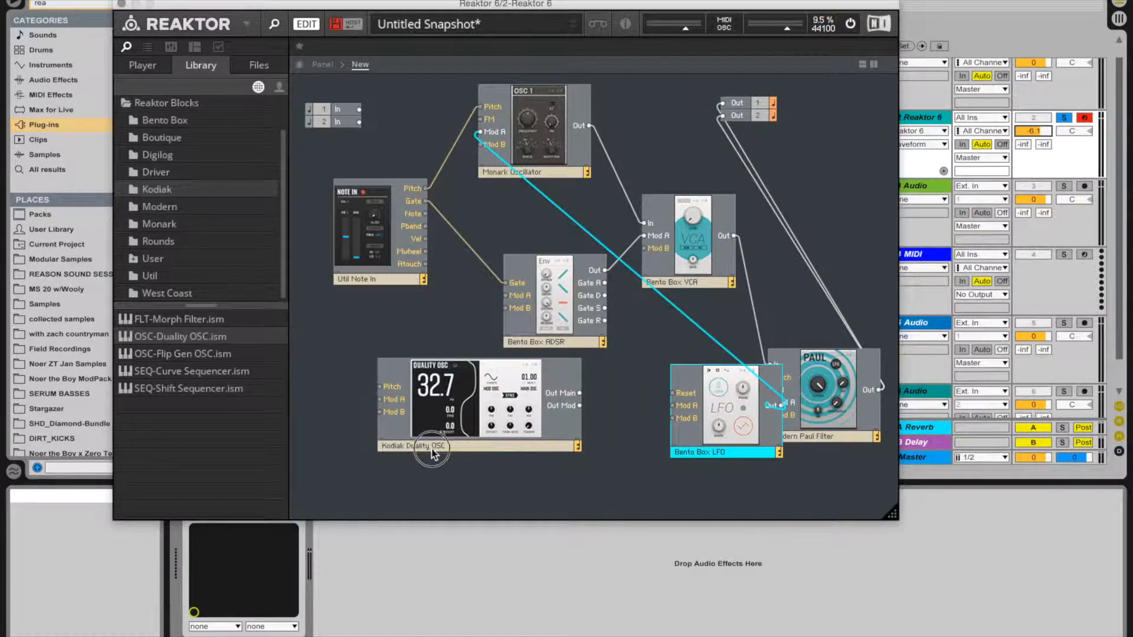
{"action": "left_click_drag", "start_coordinate": [430, 420], "coordinate": [430, 449]}
Step: Connect Note In's Pitch to the Duality OSC's Pitch, and the Duality OSC's Out Main to the Monark Oscillator's FM input
{"action": "left_click_drag", "start_coordinate": [425, 189], "coordinate": [386, 421]}
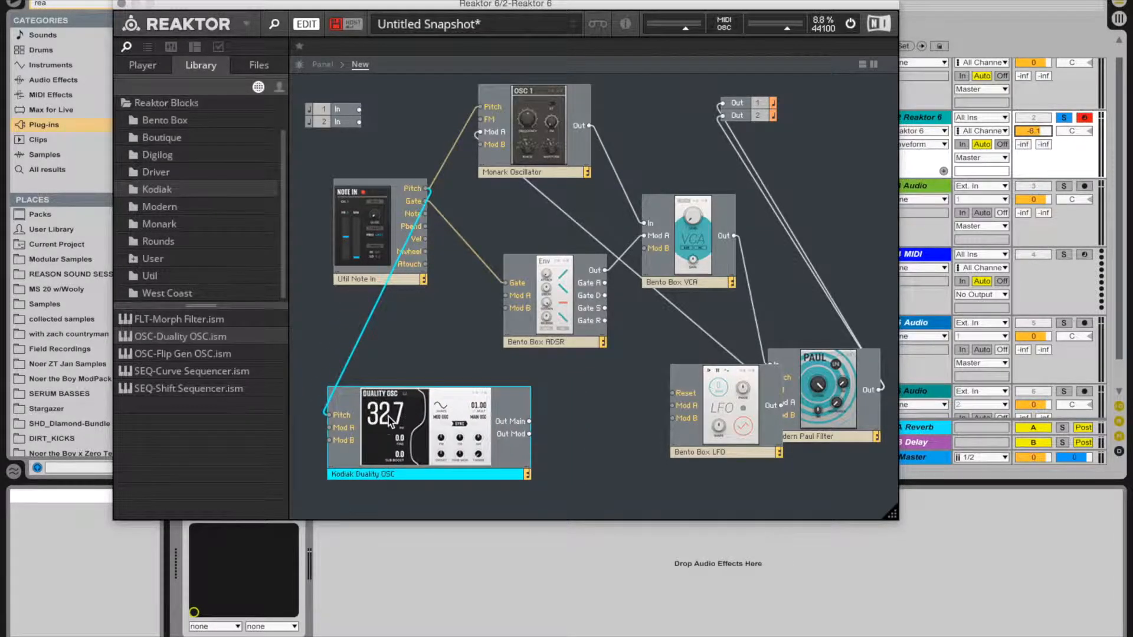
{"action": "left_click_drag", "start_coordinate": [530, 423], "coordinate": [485, 115]}
Step: Raise the Monark Oscillator's FM amount and try out the FM modulation depth for input A
{"action": "left_click", "coordinate": [322, 64]}
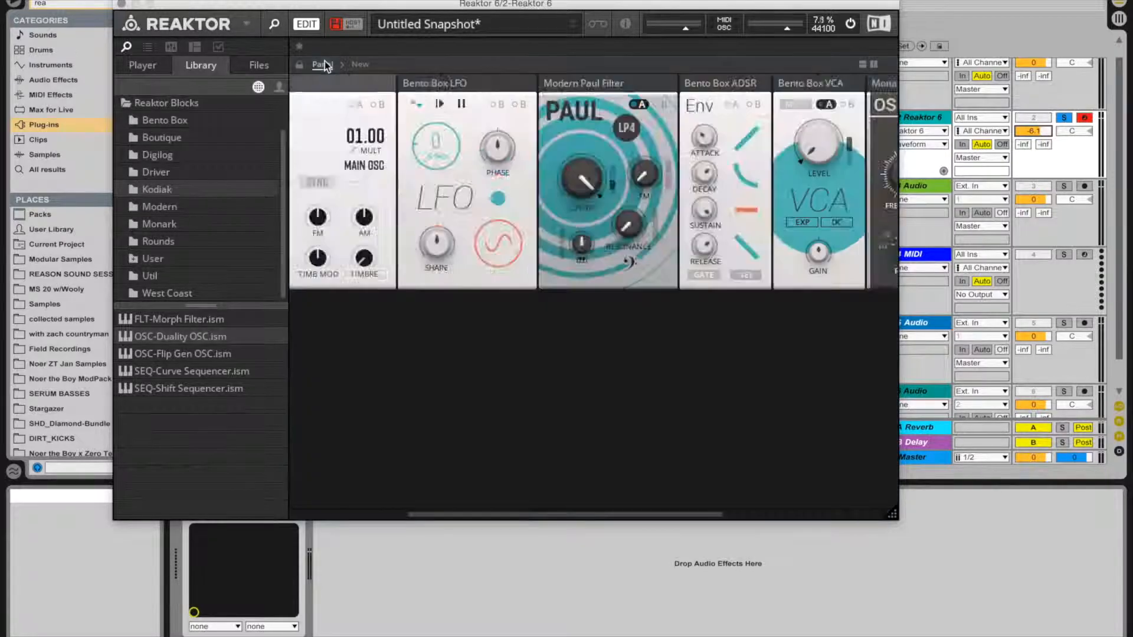
{"action": "scroll", "coordinate": [589, 192], "scroll_direction": "right", "scroll_amount": 5}
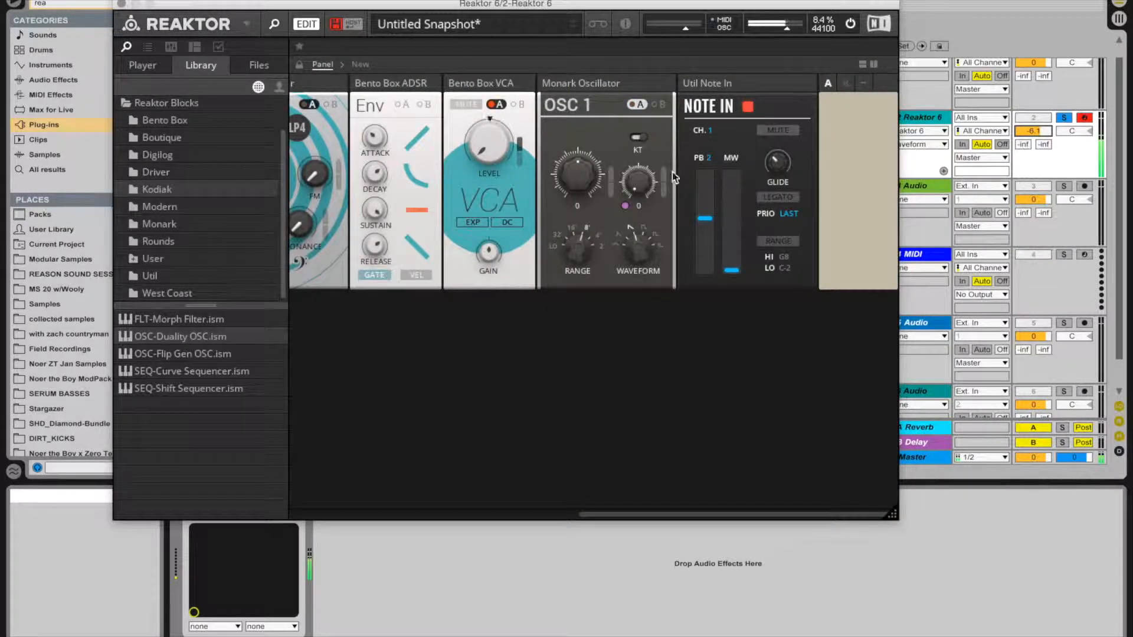
{"action": "left_click_drag", "start_coordinate": [631, 187], "coordinate": [707, 48]}
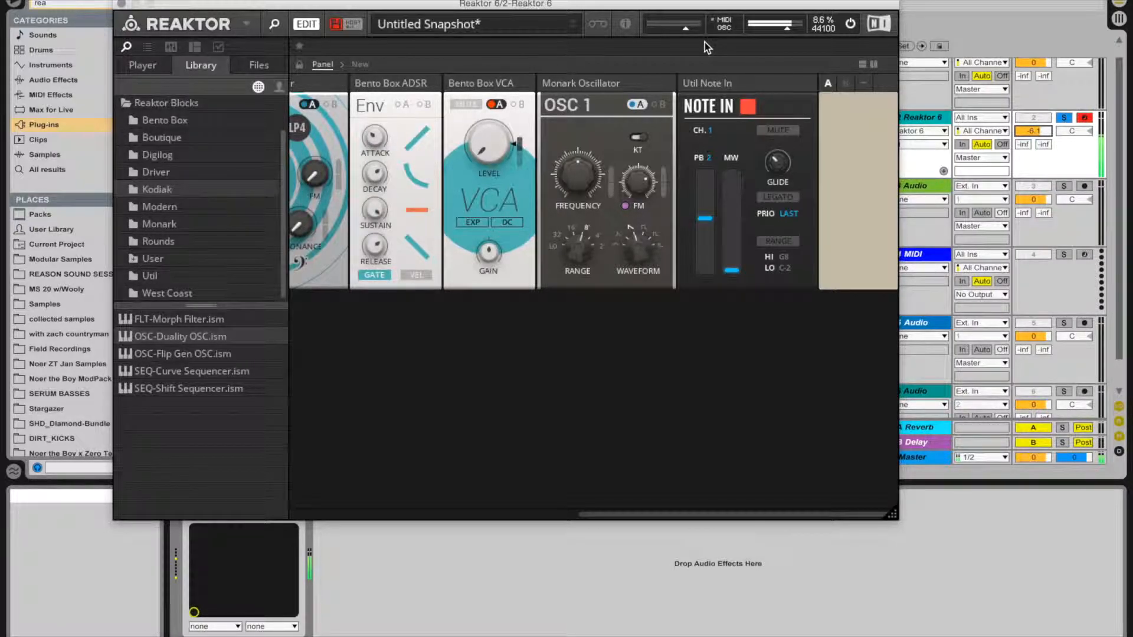
{"action": "left_click_drag", "start_coordinate": [647, 179], "coordinate": [678, 167]}
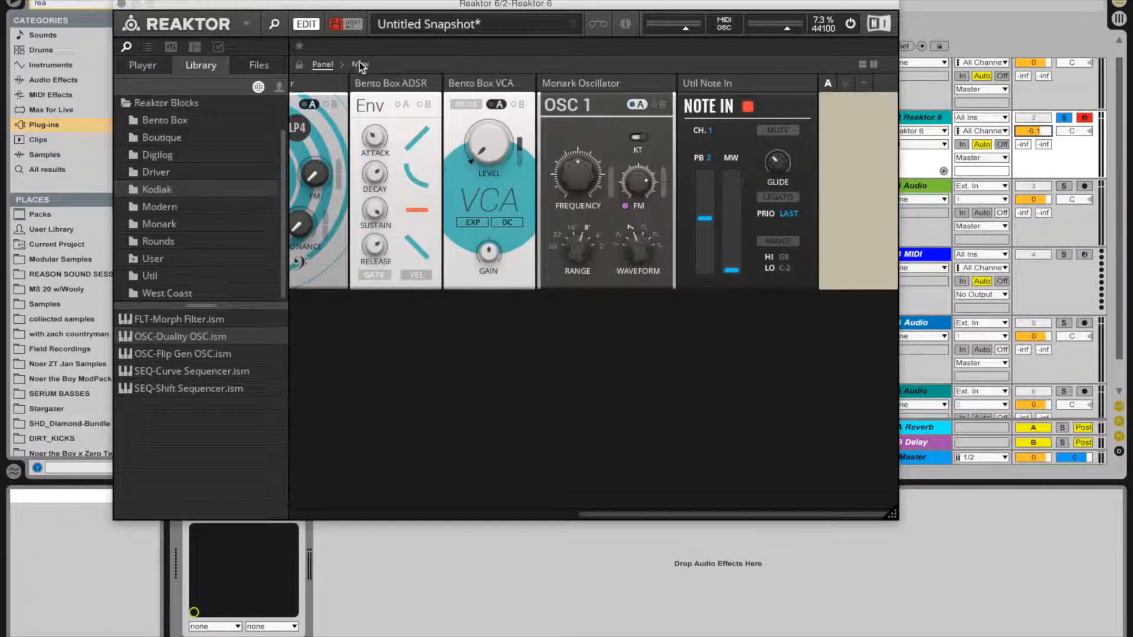
{"action": "left_click_drag", "start_coordinate": [663, 189], "coordinate": [659, 127]}
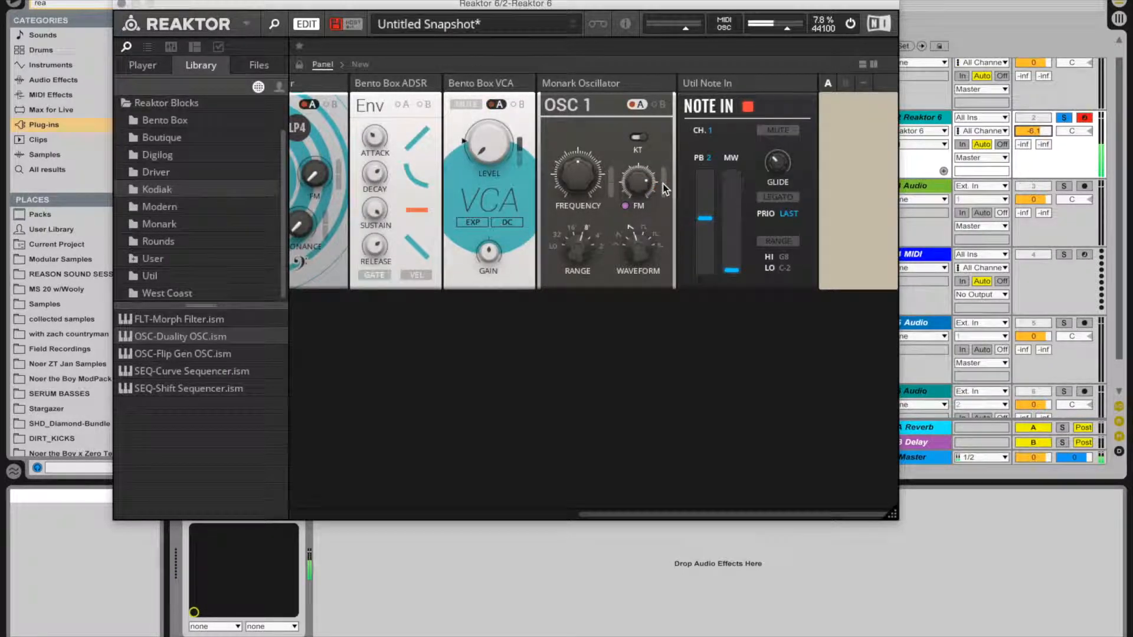
{"action": "scroll", "coordinate": [506, 141], "scroll_direction": "left", "scroll_amount": 5}
Step: Enlarge the Reaktor window and add the Rounds LFO block to the structure, placing it below the Bento Box ADSR
{"action": "left_click", "coordinate": [360, 65]}
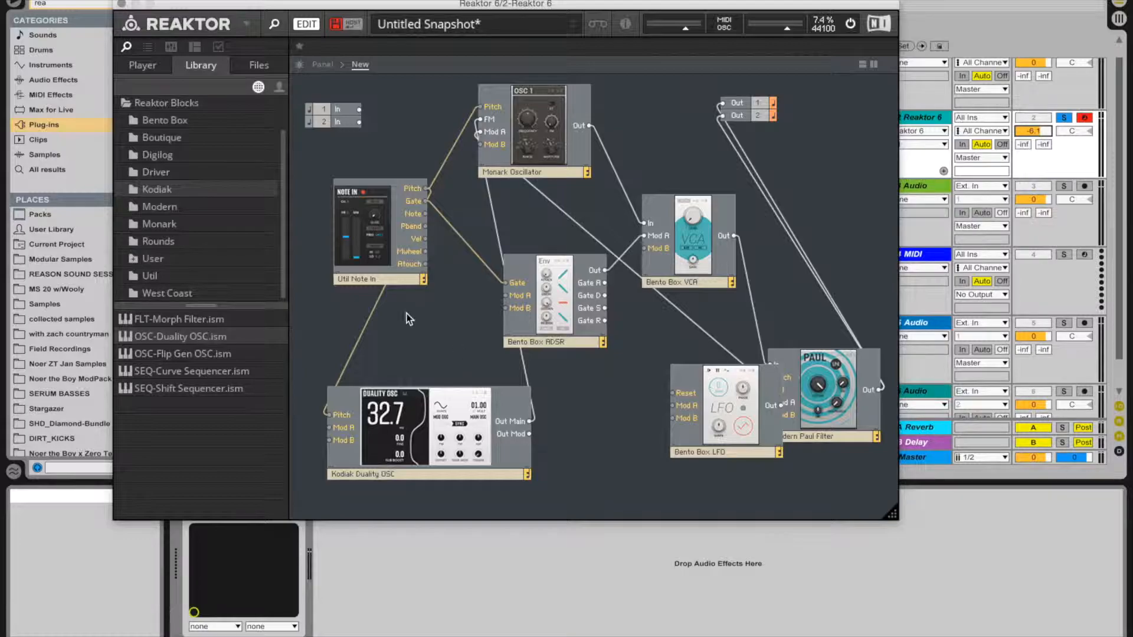
{"action": "left_click_drag", "start_coordinate": [882, 508], "coordinate": [1027, 578]}
{"action": "left_click", "coordinate": [150, 95]}
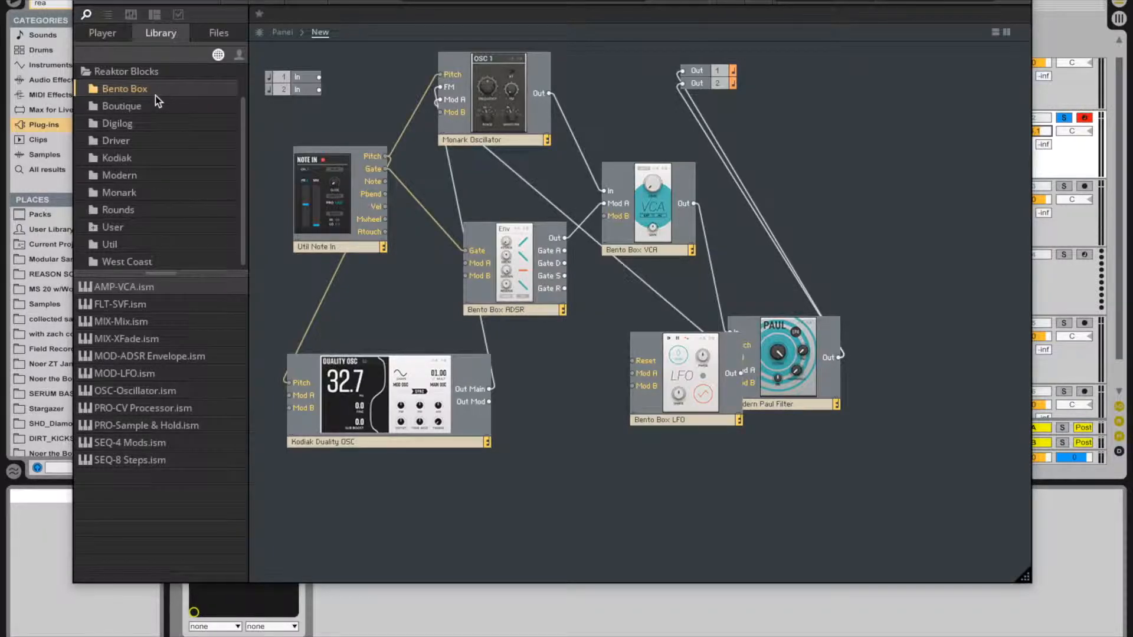
{"action": "left_click", "coordinate": [142, 210]}
{"action": "double_click", "coordinate": [147, 322]}
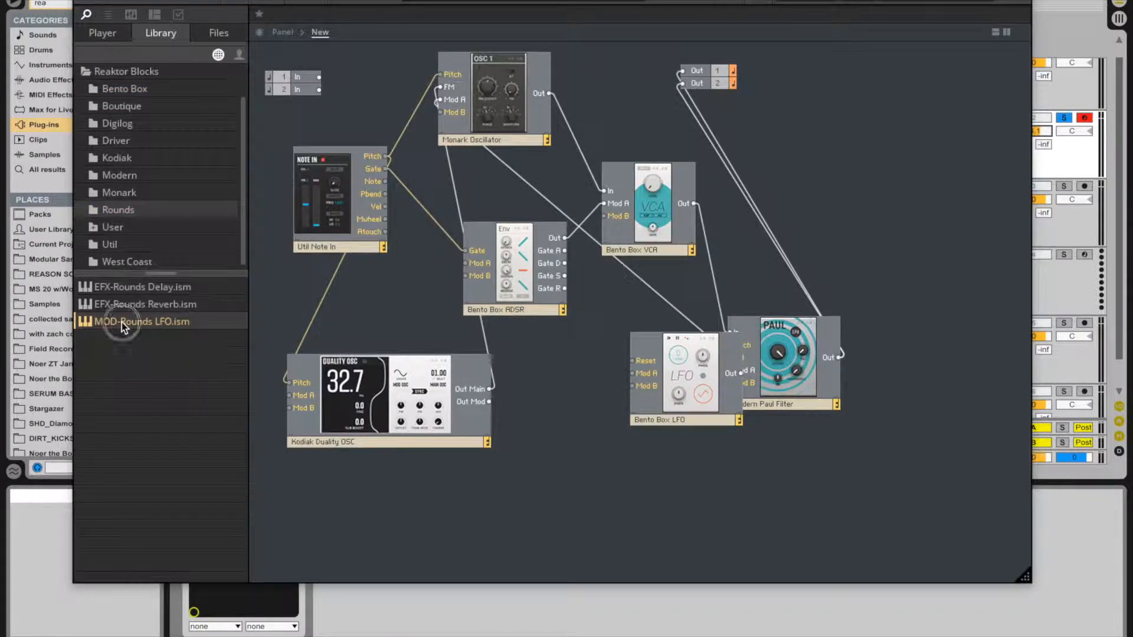
{"action": "left_click_drag", "start_coordinate": [729, 168], "coordinate": [566, 497]}
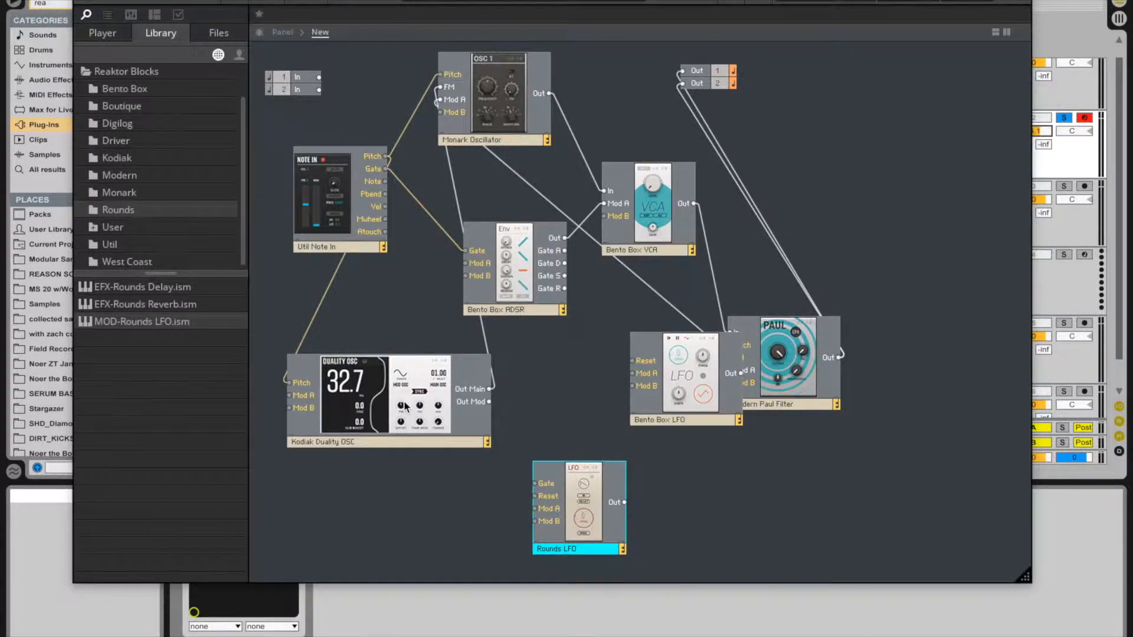
Step: Move the Duality OSC up to make room and add the Util Clock block below it
{"action": "left_click_drag", "start_coordinate": [404, 406], "coordinate": [463, 328]}
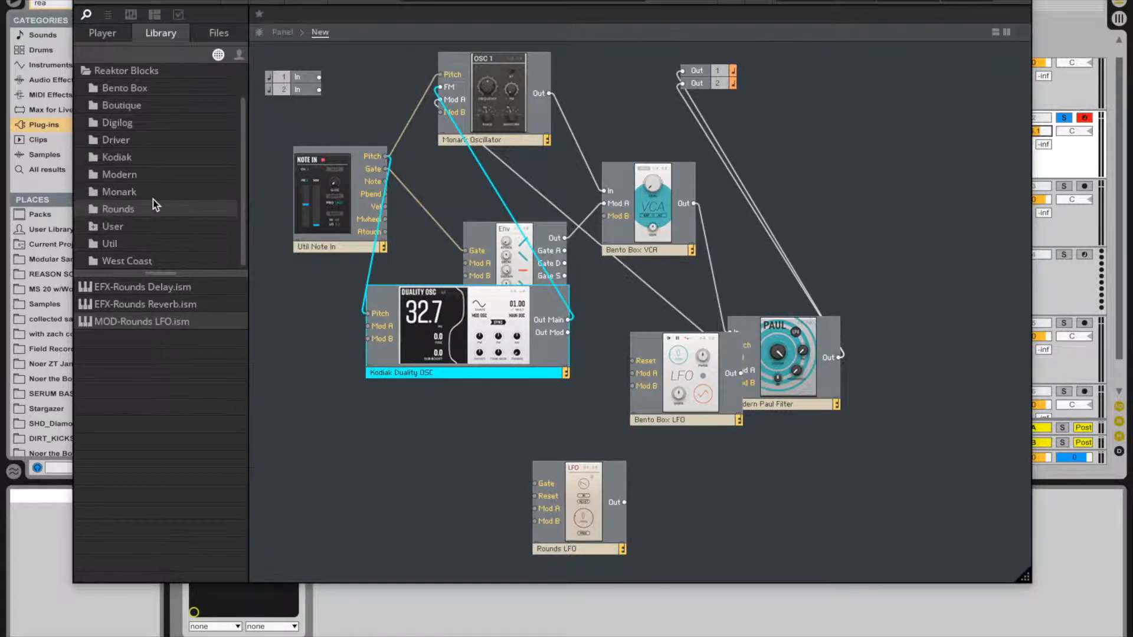
{"action": "left_click", "coordinate": [125, 243]}
{"action": "left_click_drag", "start_coordinate": [141, 307], "coordinate": [363, 443]}
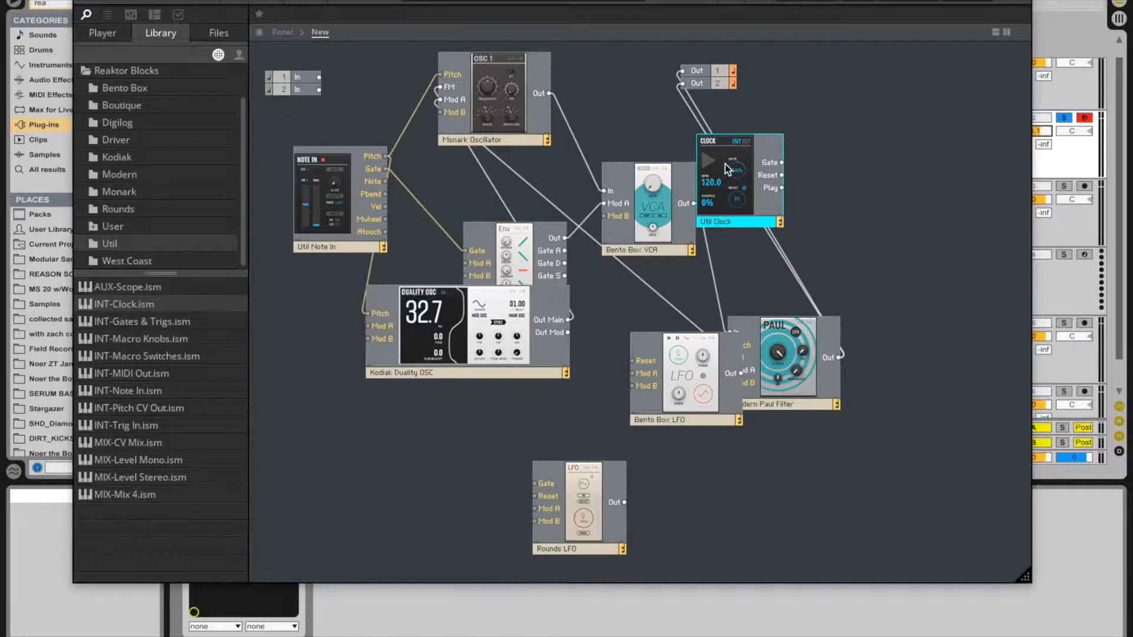
{"action": "left_click_drag", "start_coordinate": [735, 180], "coordinate": [335, 475]}
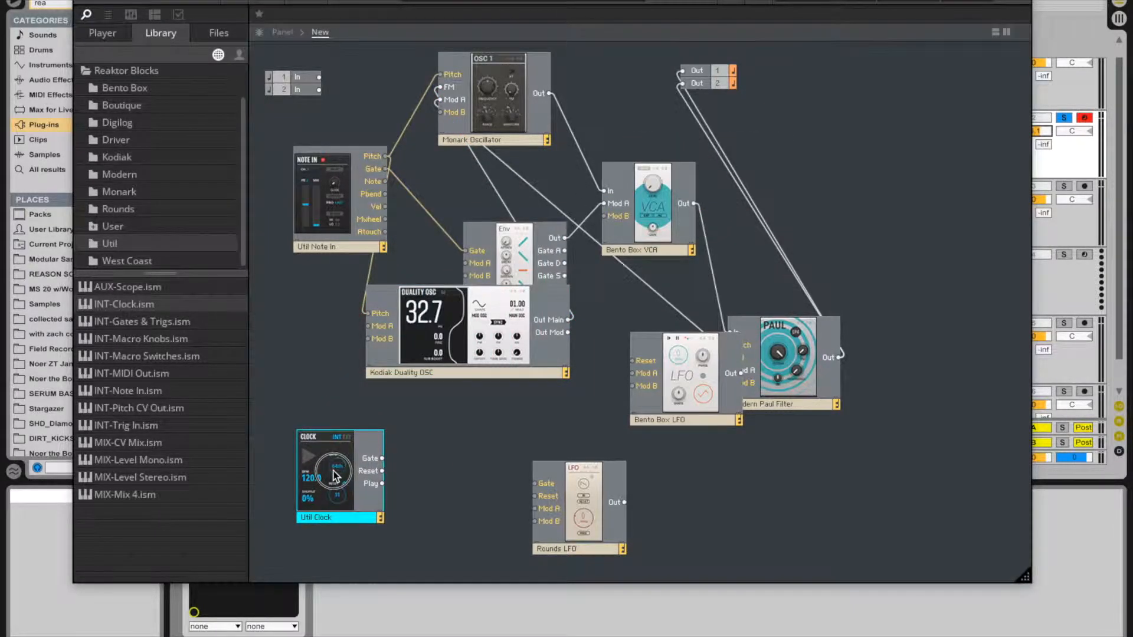
Step: Switch the Util Clock to external sync and set its Gate to 8th
{"action": "left_click", "coordinate": [282, 31]}
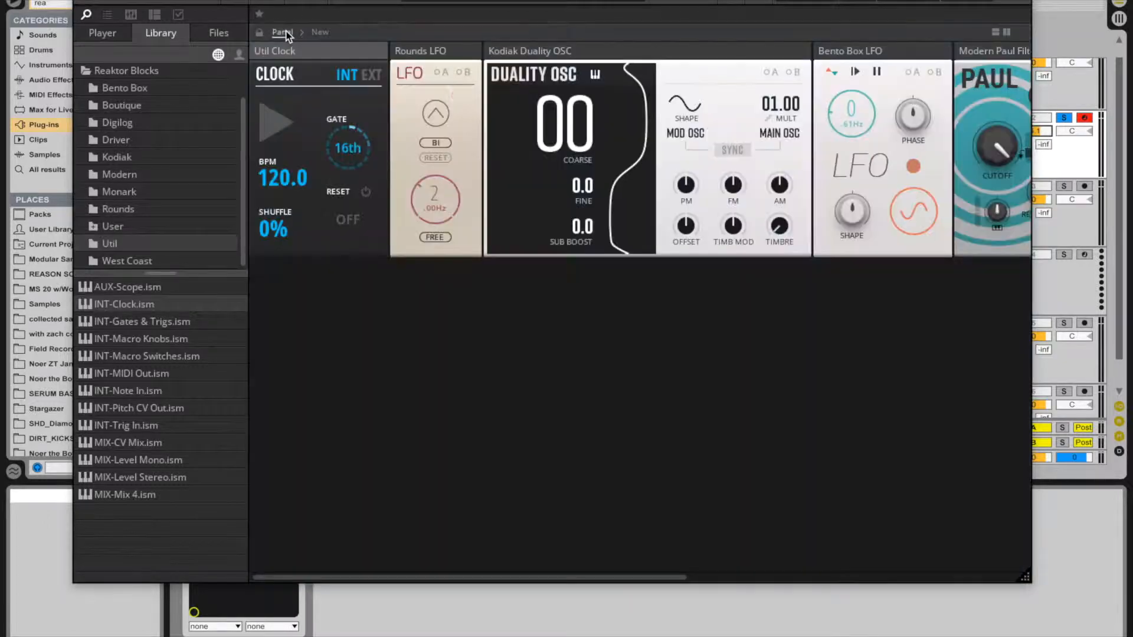
{"action": "left_click", "coordinate": [373, 77]}
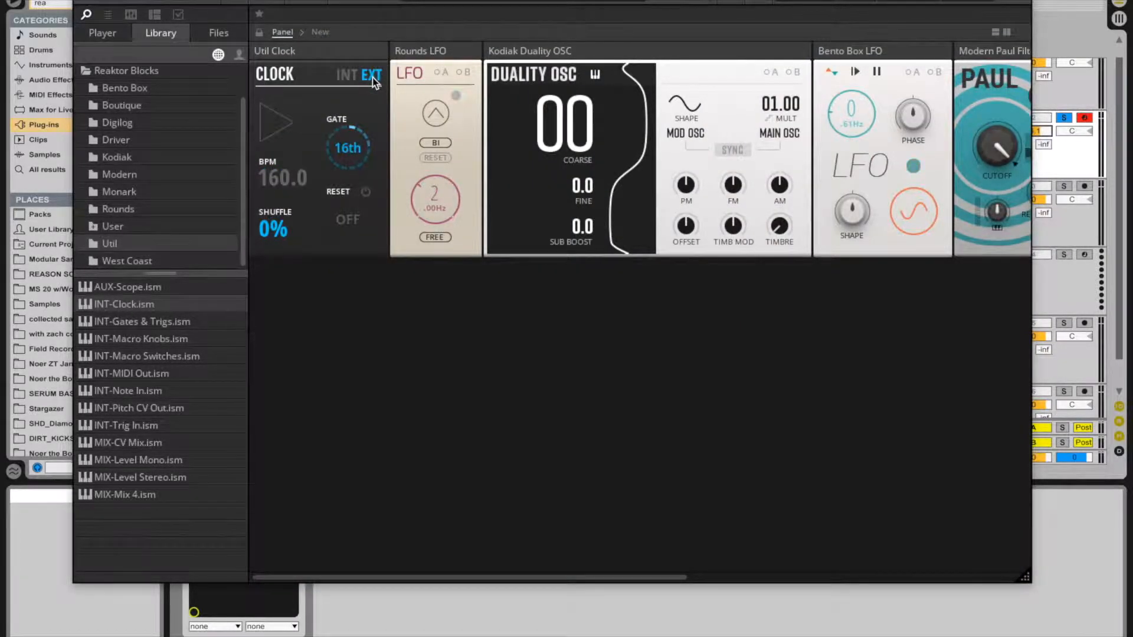
{"action": "left_click_drag", "start_coordinate": [336, 0], "coordinate": [404, 58]}
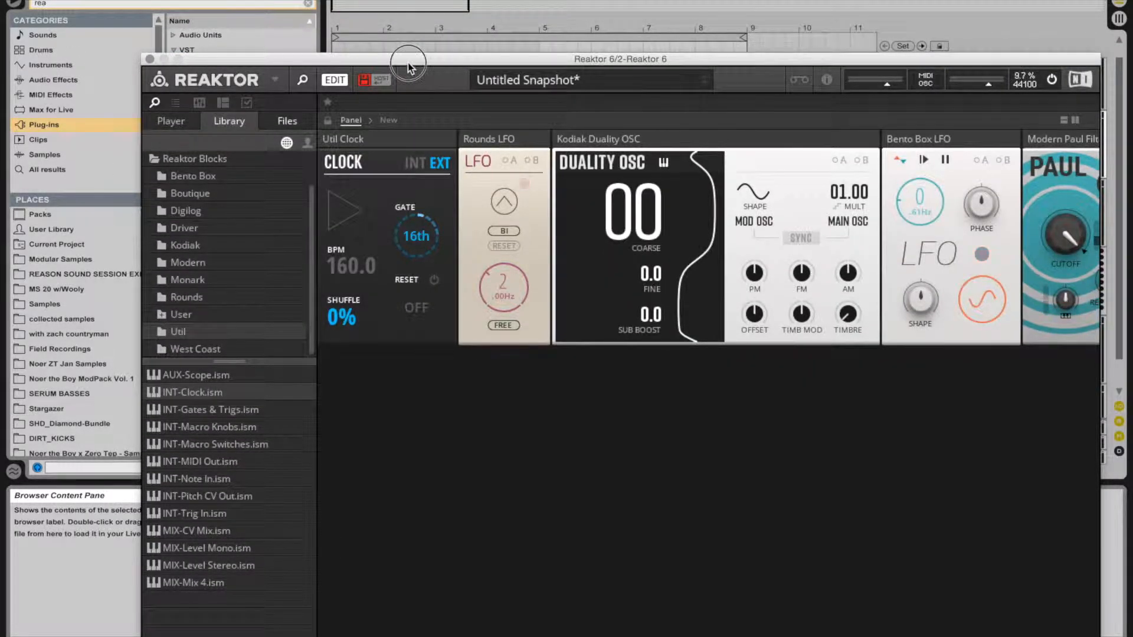
{"action": "left_click_drag", "start_coordinate": [408, 64], "coordinate": [402, 0]}
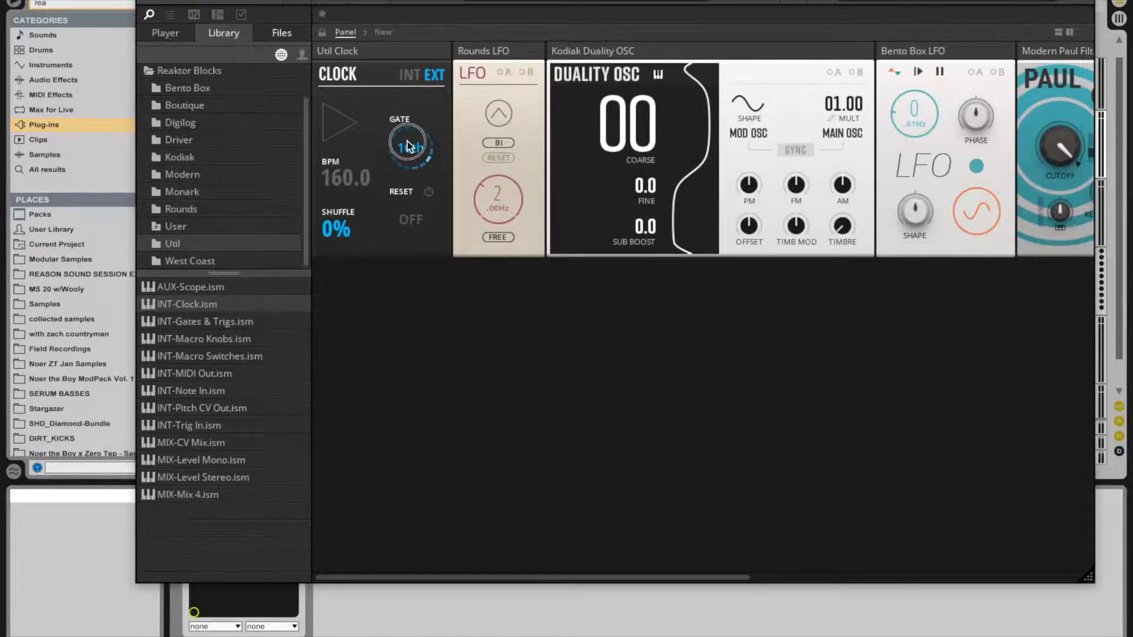
{"action": "left_click_drag", "start_coordinate": [407, 147], "coordinate": [405, 203]}
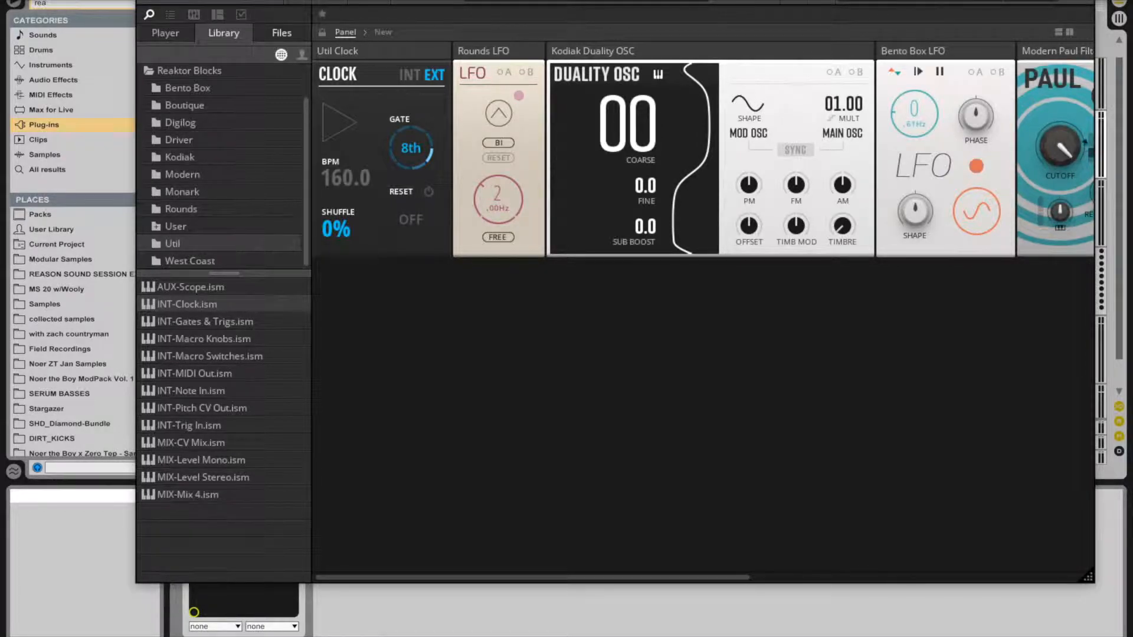
Step: Connect the Clock's Gate to the Rounds LFO's Gate, and the Rounds LFO's Out to the Monark Oscillator's Mod B
{"action": "left_click", "coordinate": [383, 32]}
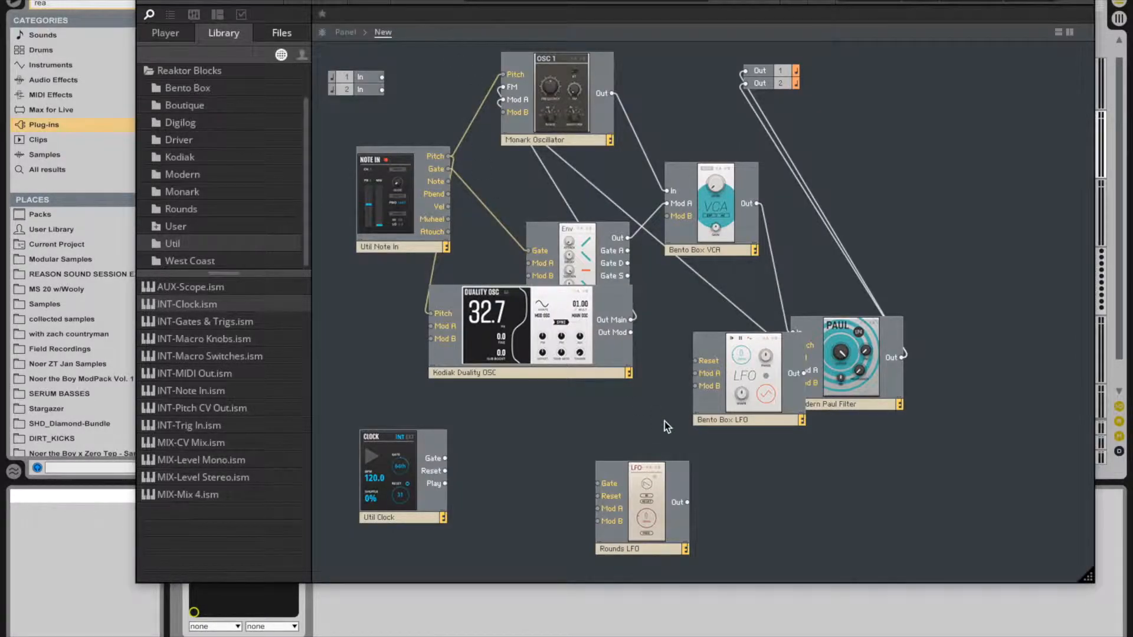
{"action": "left_click_drag", "start_coordinate": [446, 459], "coordinate": [505, 113]}
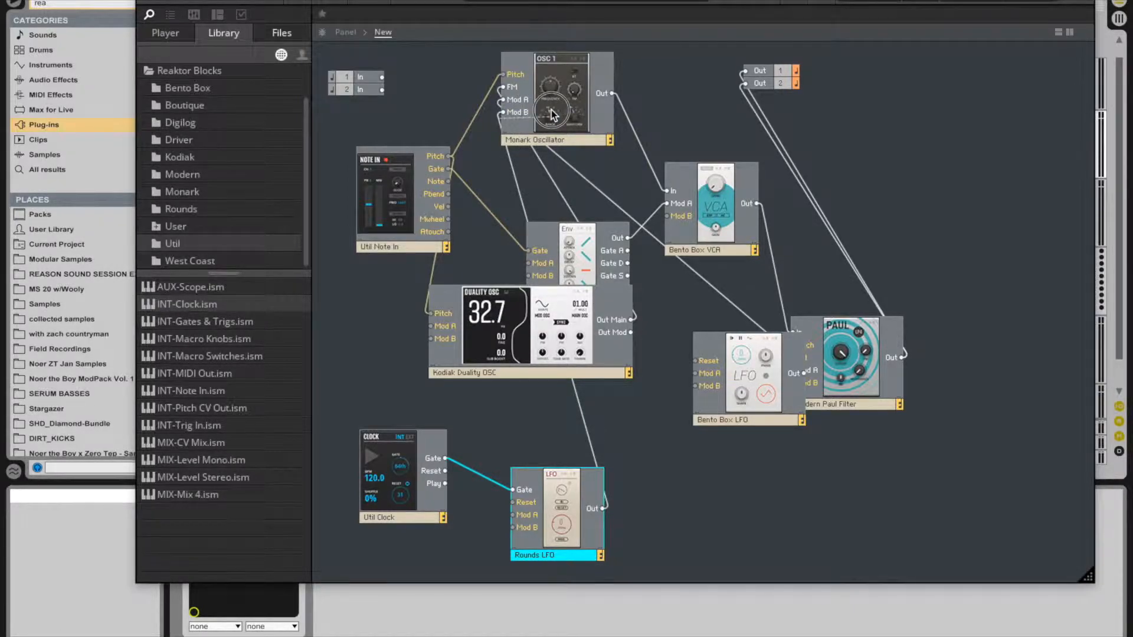
{"action": "left_click_drag", "start_coordinate": [554, 114], "coordinate": [564, 114]}
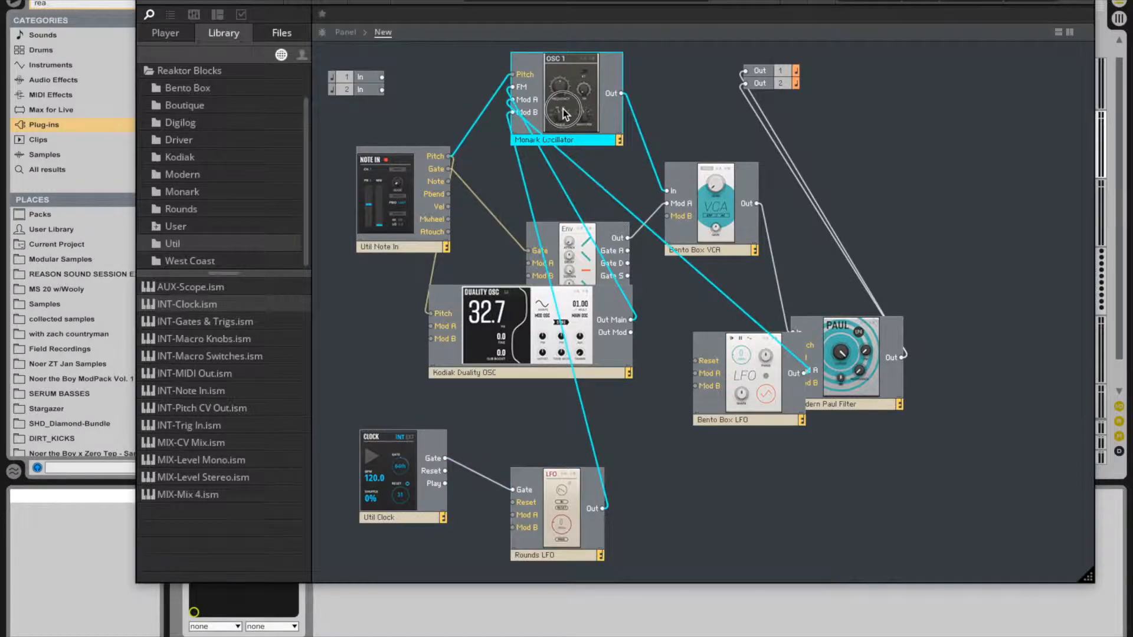
Step: Modulate the Monark Oscillator's FM from input B and set the Rounds LFO rate to 11.25 Hz
{"action": "left_click", "coordinate": [340, 33]}
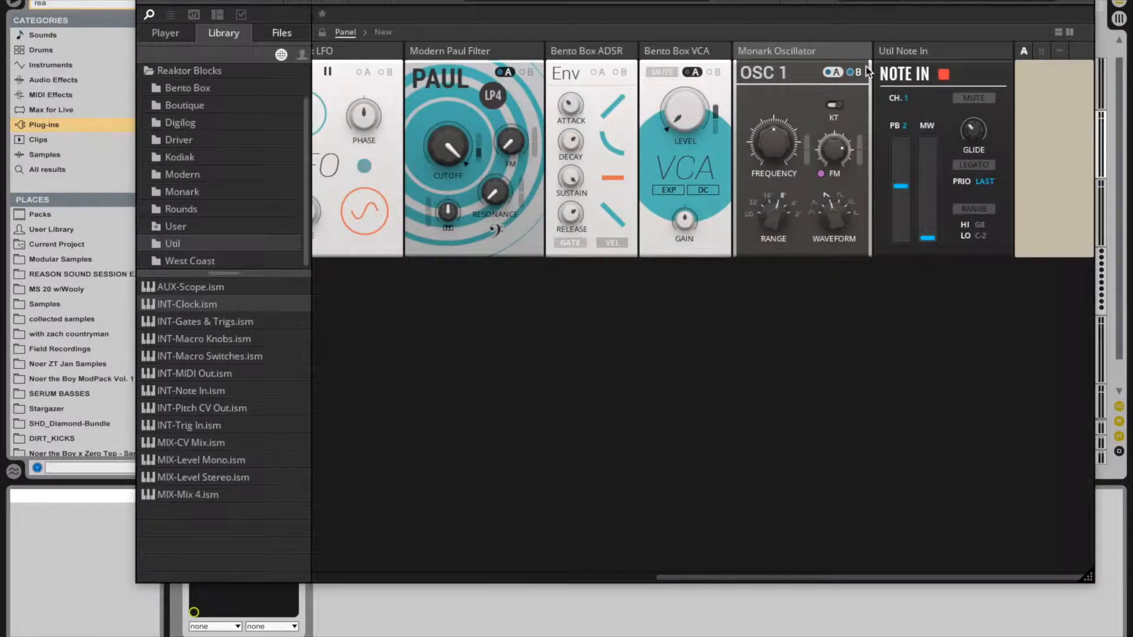
{"action": "left_click", "coordinate": [856, 71]}
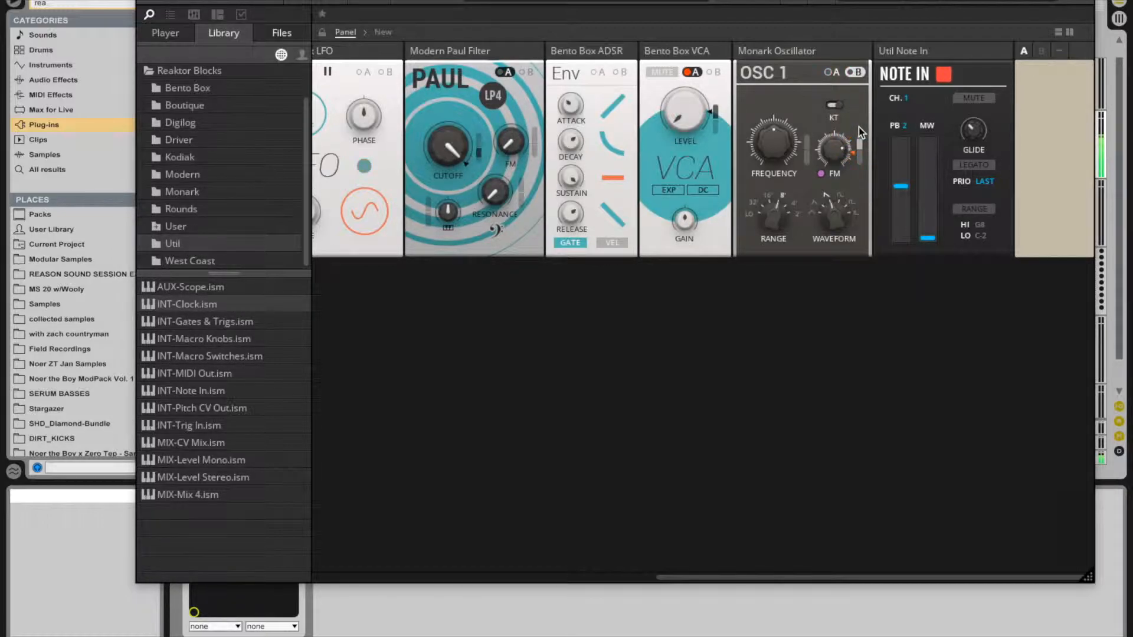
{"action": "scroll", "coordinate": [600, 239], "scroll_direction": "left", "scroll_amount": 5}
{"action": "left_click_drag", "start_coordinate": [505, 193], "coordinate": [549, 127]}
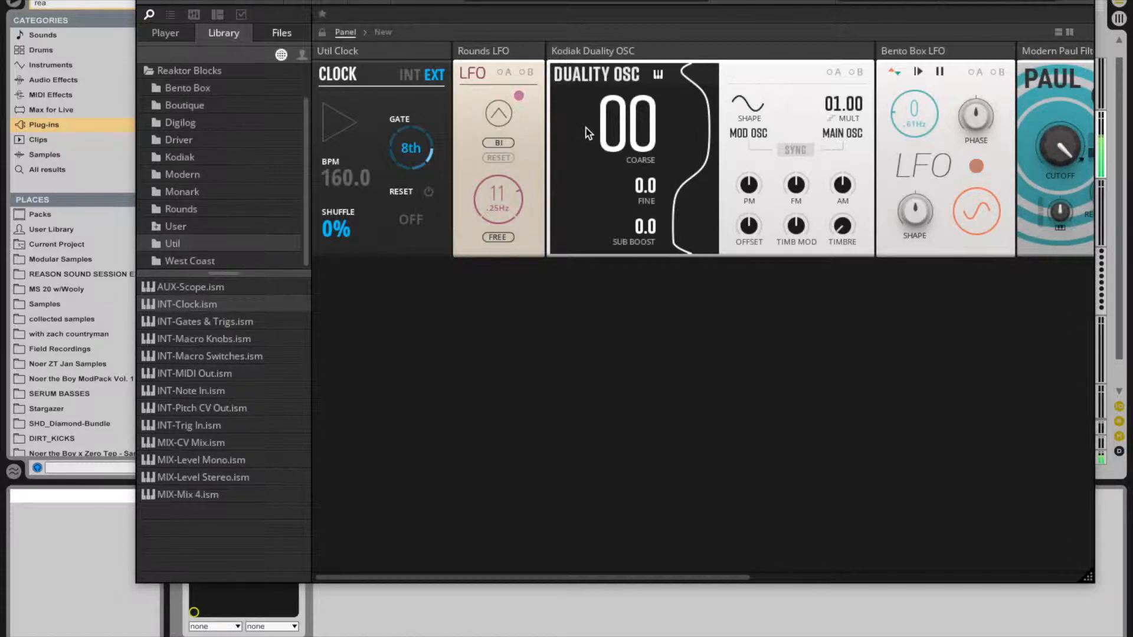
Step: Sweep the Duality OSC's Coarse tuning up to 48 and down to -48
{"action": "scroll", "coordinate": [585, 127], "scroll_direction": "right", "scroll_amount": 5}
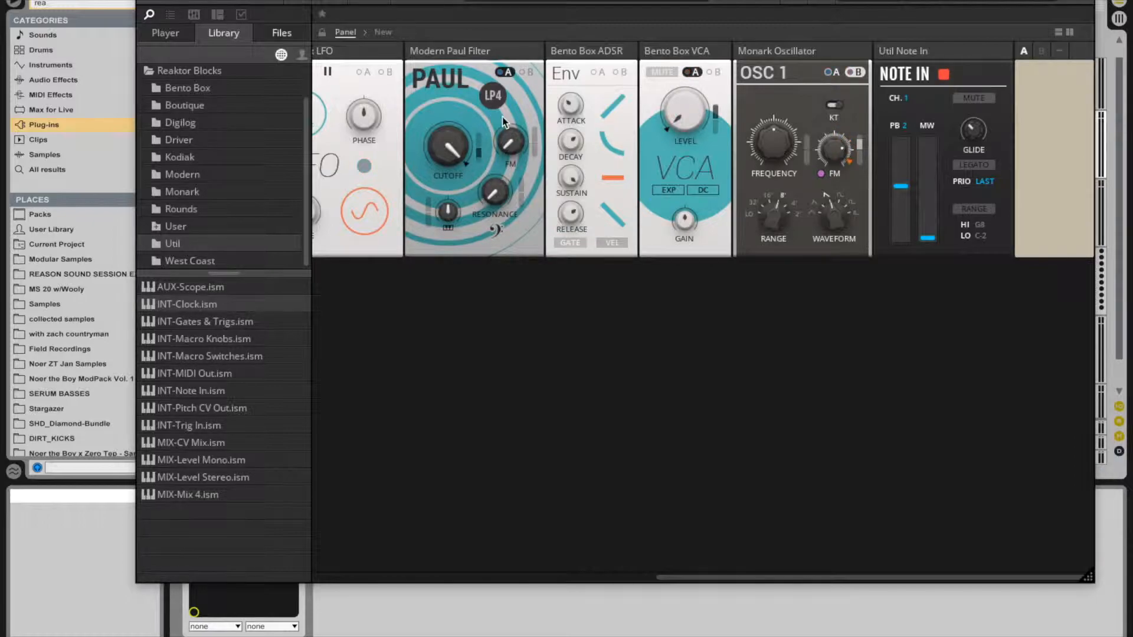
{"action": "scroll", "coordinate": [491, 121], "scroll_direction": "left", "scroll_amount": 5}
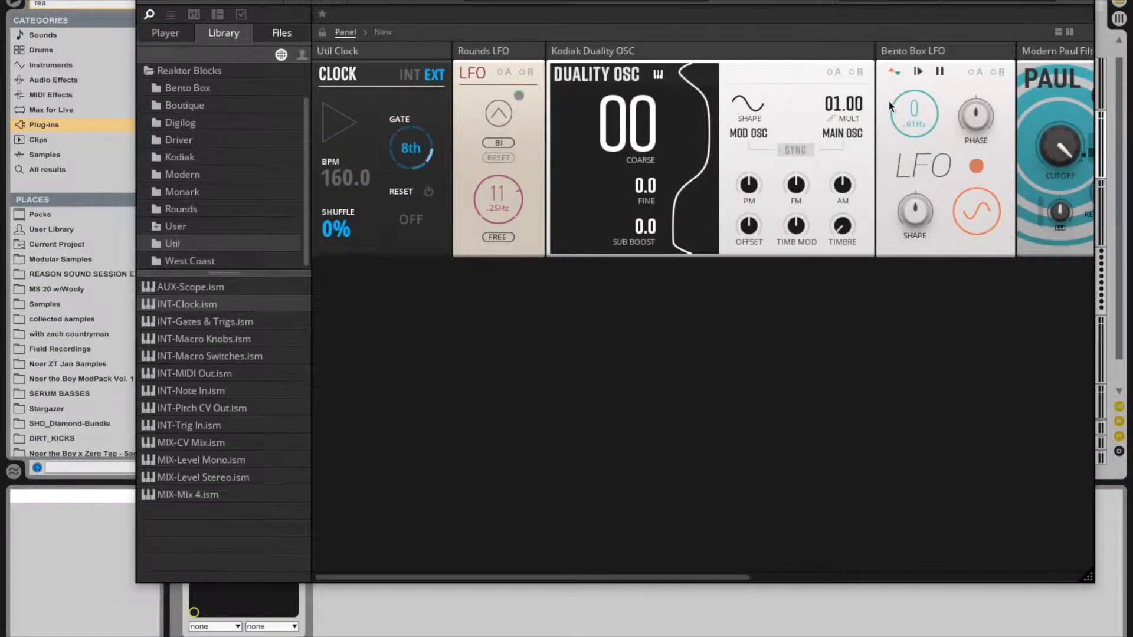
{"action": "scroll", "coordinate": [891, 106], "scroll_direction": "right", "scroll_amount": 5}
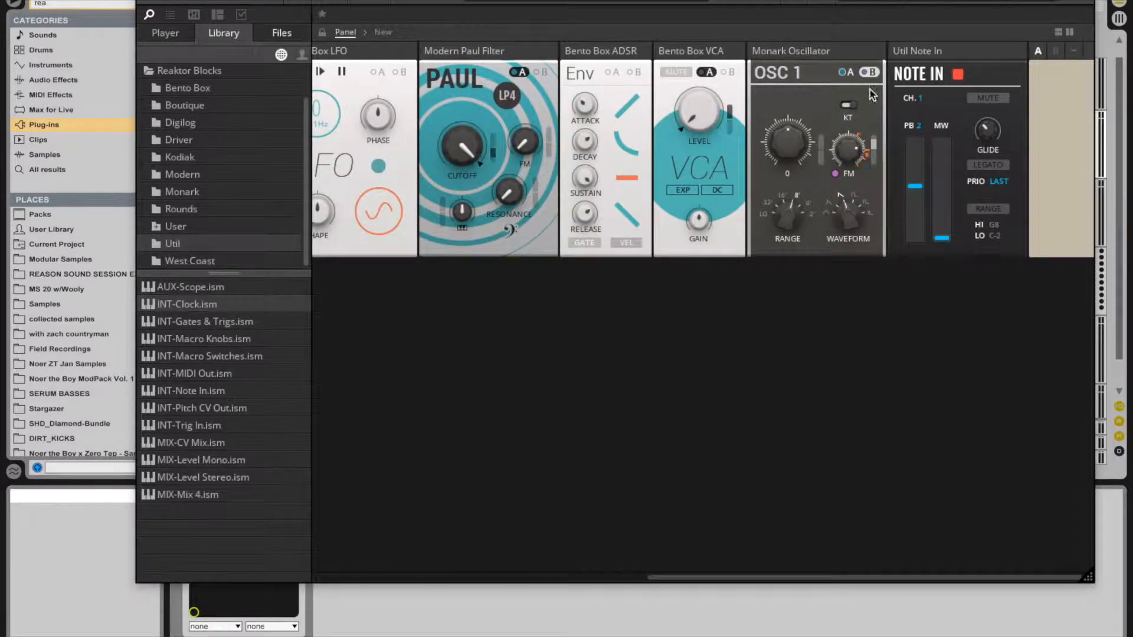
{"action": "scroll", "coordinate": [769, 131], "scroll_direction": "left", "scroll_amount": 5}
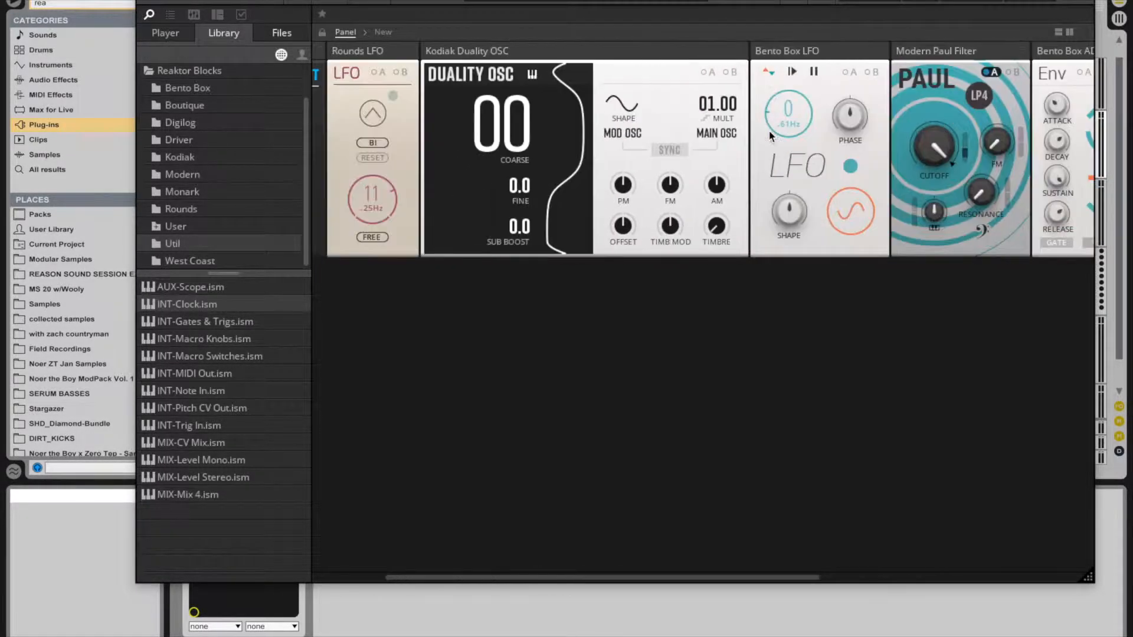
{"action": "left_click_drag", "start_coordinate": [518, 111], "coordinate": [485, 133]}
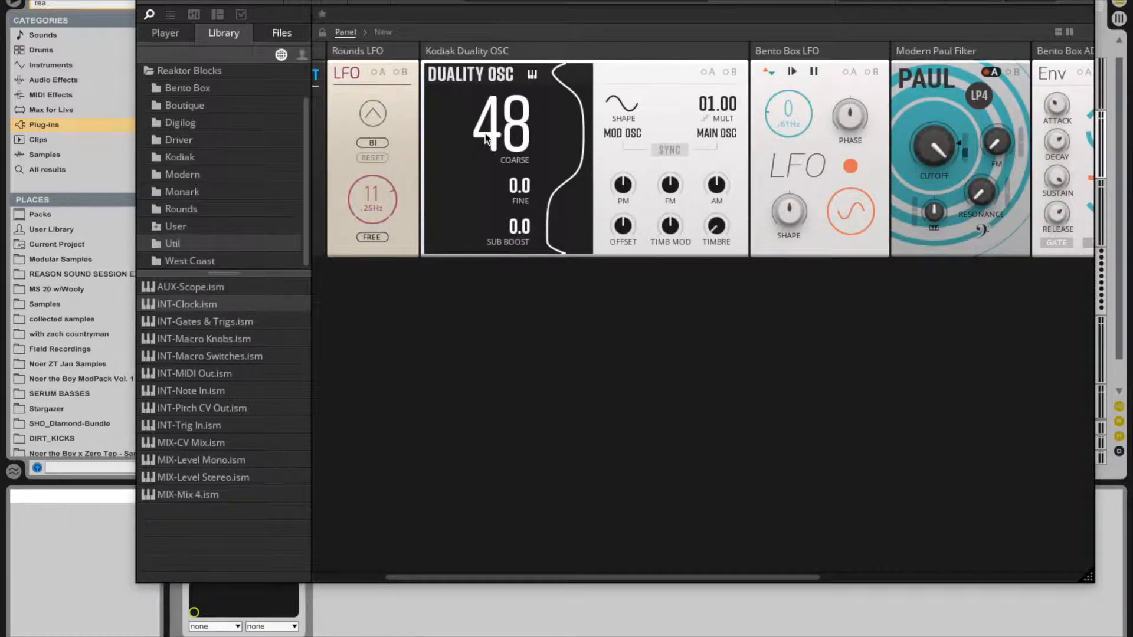
{"action": "left_click_drag", "start_coordinate": [489, 107], "coordinate": [506, 340]}
{"action": "left_click_drag", "start_coordinate": [500, 245], "coordinate": [498, 333]}
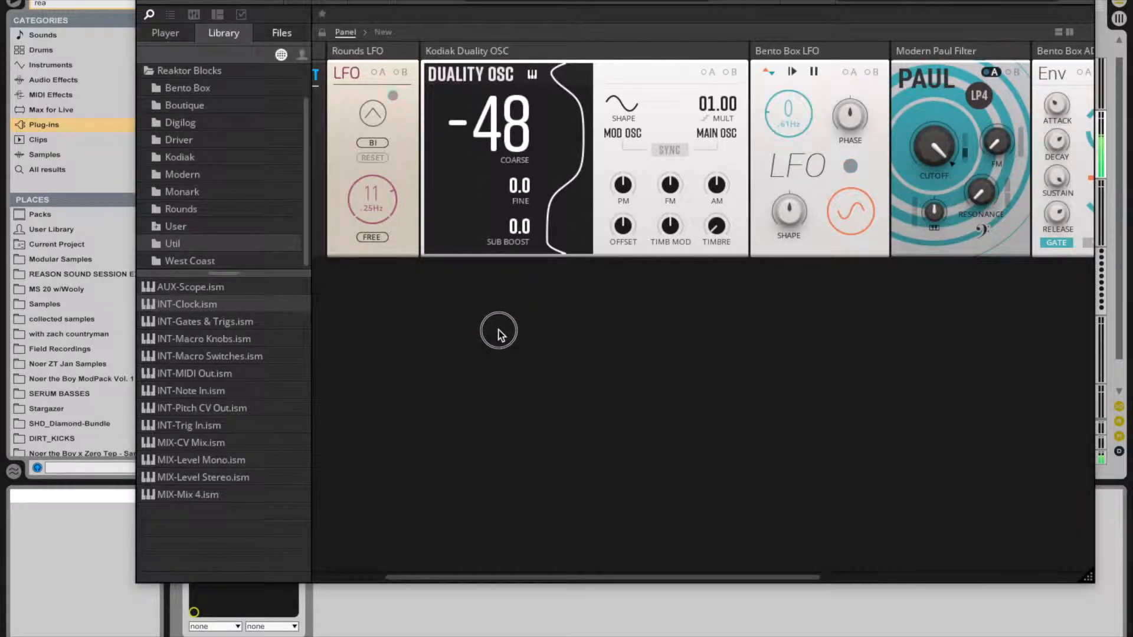
Step: Sweep the Rounds LFO and Bento Box LFO rates up and back down, ending the Bento Box LFO at 0.93 Hz
{"action": "left_click_drag", "start_coordinate": [380, 202], "coordinate": [383, 271]}
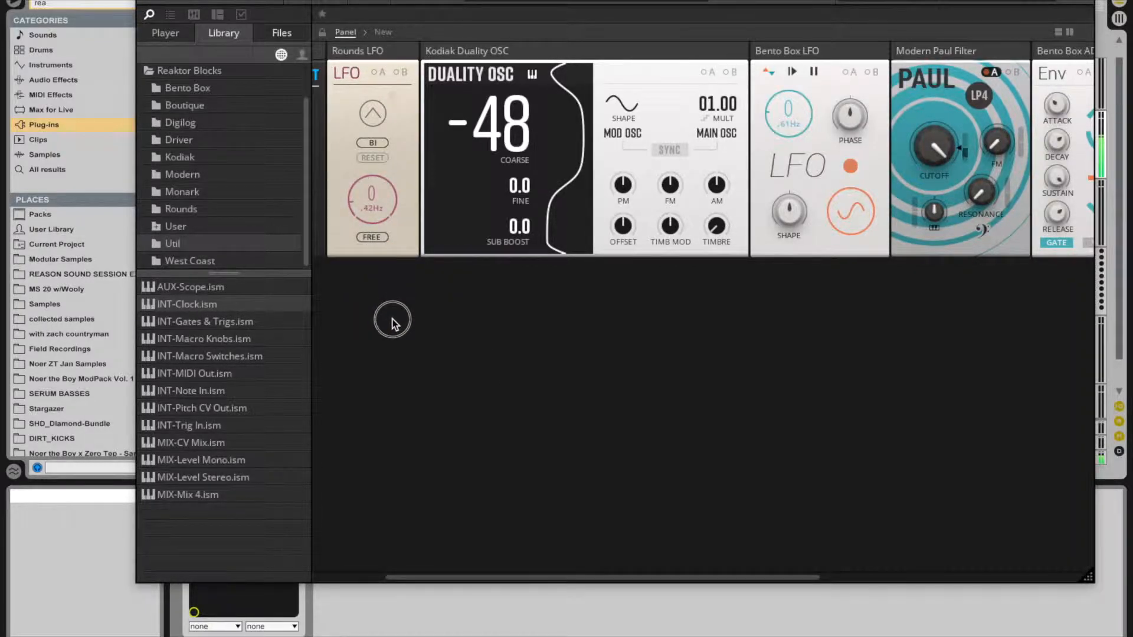
{"action": "left_click_drag", "start_coordinate": [395, 339], "coordinate": [404, 85]}
{"action": "left_click_drag", "start_coordinate": [783, 120], "coordinate": [825, 1]}
{"action": "left_click_drag", "start_coordinate": [819, 52], "coordinate": [807, 125]}
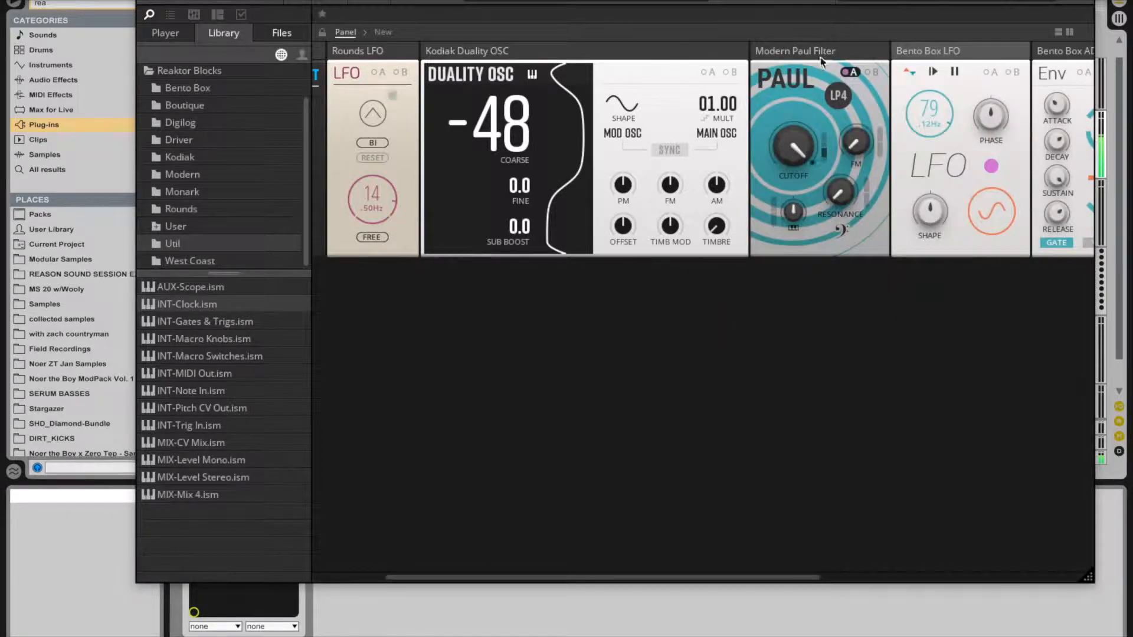
{"action": "left_click_drag", "start_coordinate": [921, 109], "coordinate": [931, 265]}
{"action": "left_click_drag", "start_coordinate": [384, 232], "coordinate": [398, 290]}
Step: Readjust the Duality OSC's Coarse tuning and the Monark Oscillator's FM modulation from input B
{"action": "left_click", "coordinate": [506, 134]}
{"action": "left_click_drag", "start_coordinate": [505, 129], "coordinate": [508, 171]}
{"action": "double_click", "coordinate": [506, 112]}
{"action": "left_click_drag", "start_coordinate": [622, 125], "coordinate": [637, 0]}
{"action": "left_click_drag", "start_coordinate": [503, 129], "coordinate": [550, 180]}
{"action": "scroll", "coordinate": [643, 154], "scroll_direction": "right", "scroll_amount": 5}
{"action": "mouse_move", "coordinate": [836, 154]}
{"action": "left_mouse_down"}
{"action": "mouse_move", "coordinate": [835, 103]}
{"action": "mouse_move", "coordinate": [814, 268]}
{"action": "mouse_move", "coordinate": [835, 178]}
{"action": "mouse_move", "coordinate": [857, 172]}
{"action": "left_mouse_up"}
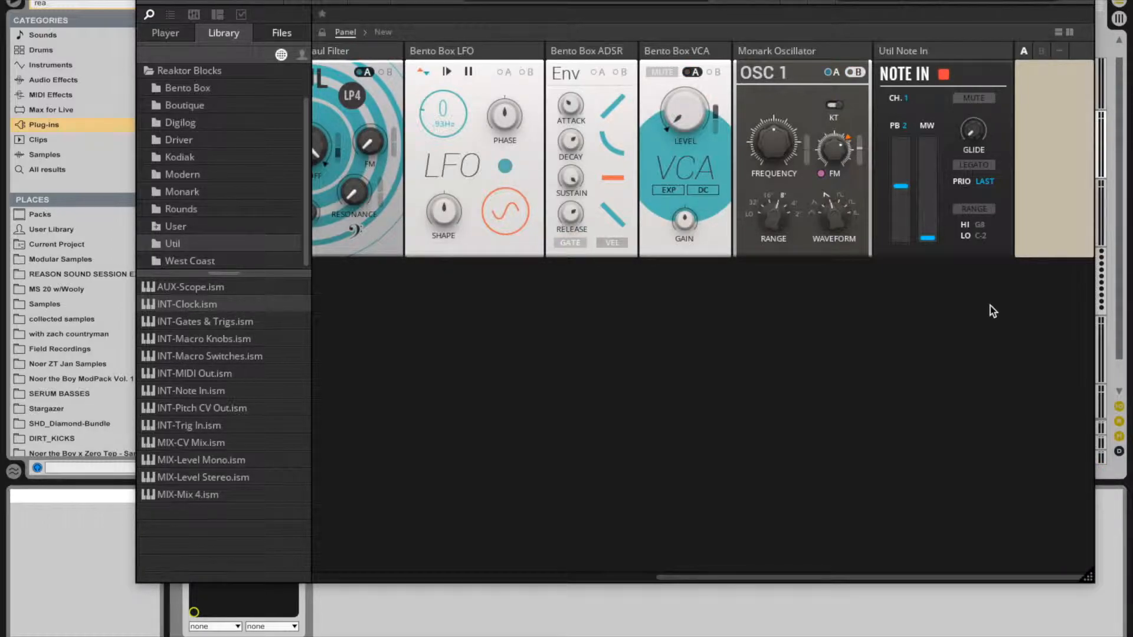
Step: Move the ADSR toward the VCA, shift the Duality OSC below it, and disconnect Note In's Pitch from the Duality OSC
{"action": "scroll", "coordinate": [820, 182], "scroll_direction": "left", "scroll_amount": 5}
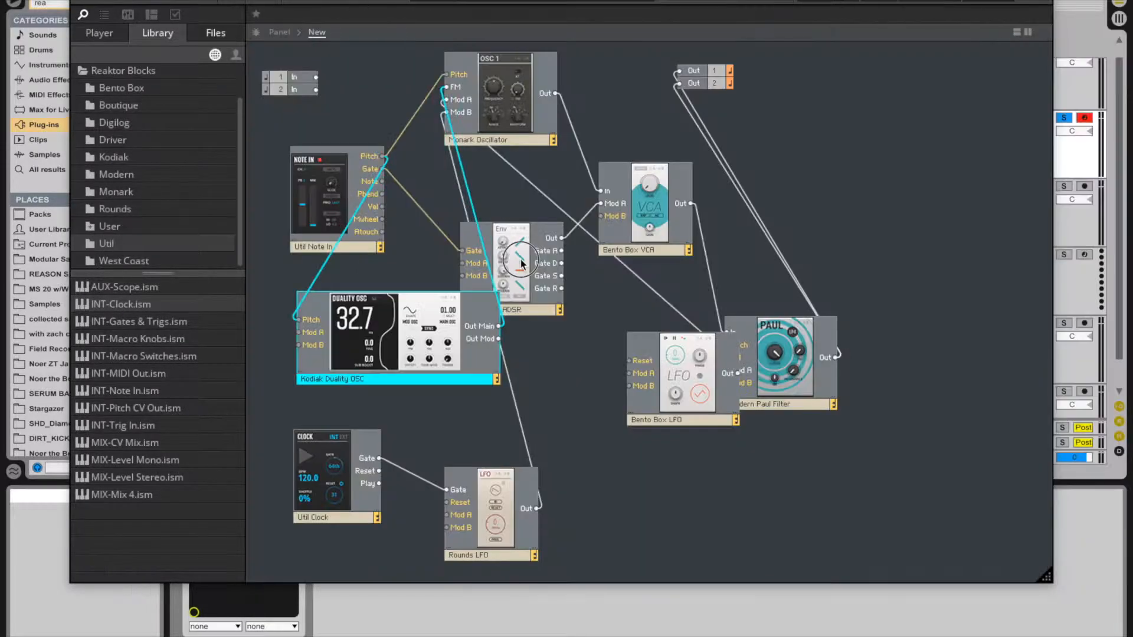
{"action": "left_click_drag", "start_coordinate": [366, 295], "coordinate": [604, 222]}
{"action": "left_click_drag", "start_coordinate": [413, 340], "coordinate": [511, 320]}
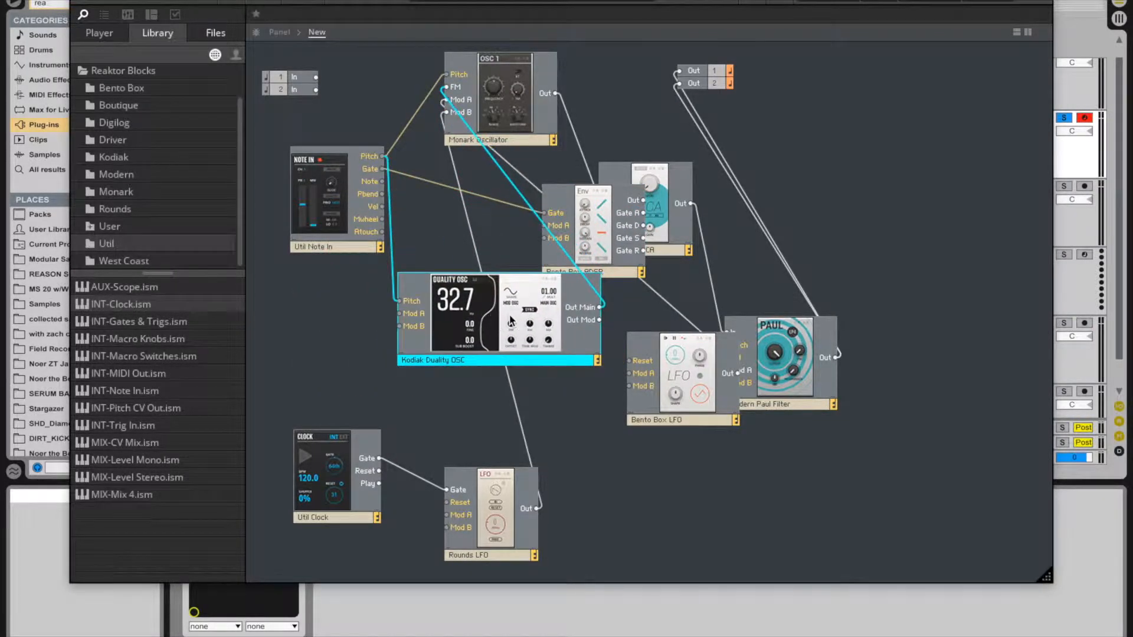
{"action": "left_click", "coordinate": [434, 264]}
{"action": "left_click", "coordinate": [393, 272]}
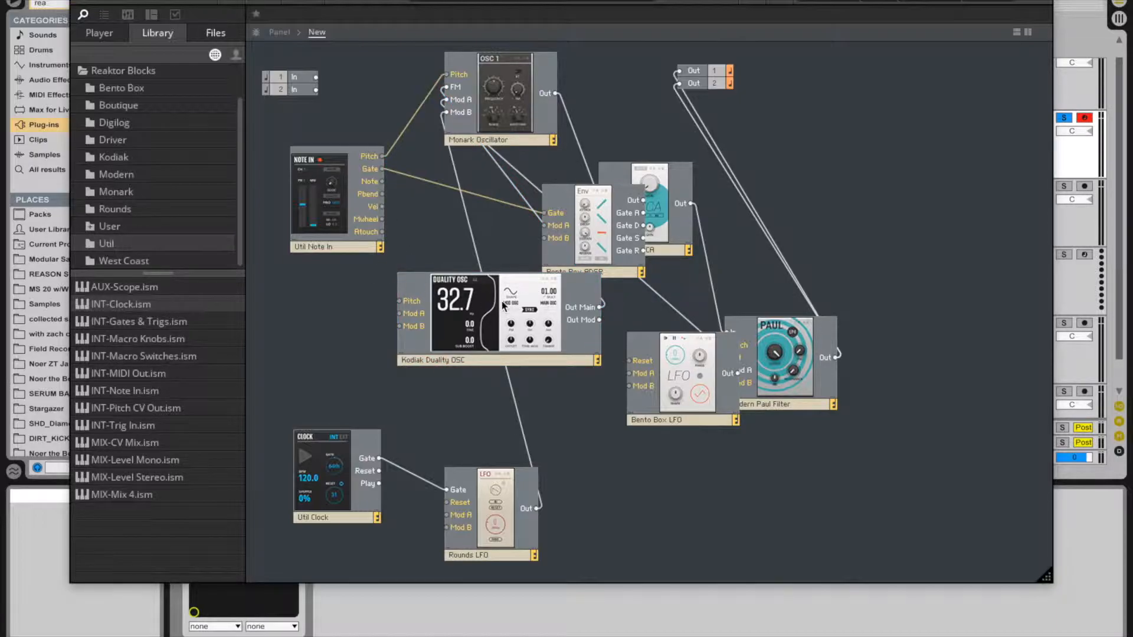
Step: Move the Duality OSC above the Clock, disconnect it from the Monark Oscillator's FM input, and delete the Monark Oscillator
{"action": "left_click_drag", "start_coordinate": [499, 302], "coordinate": [395, 331]}
{"action": "left_click", "coordinate": [490, 249]}
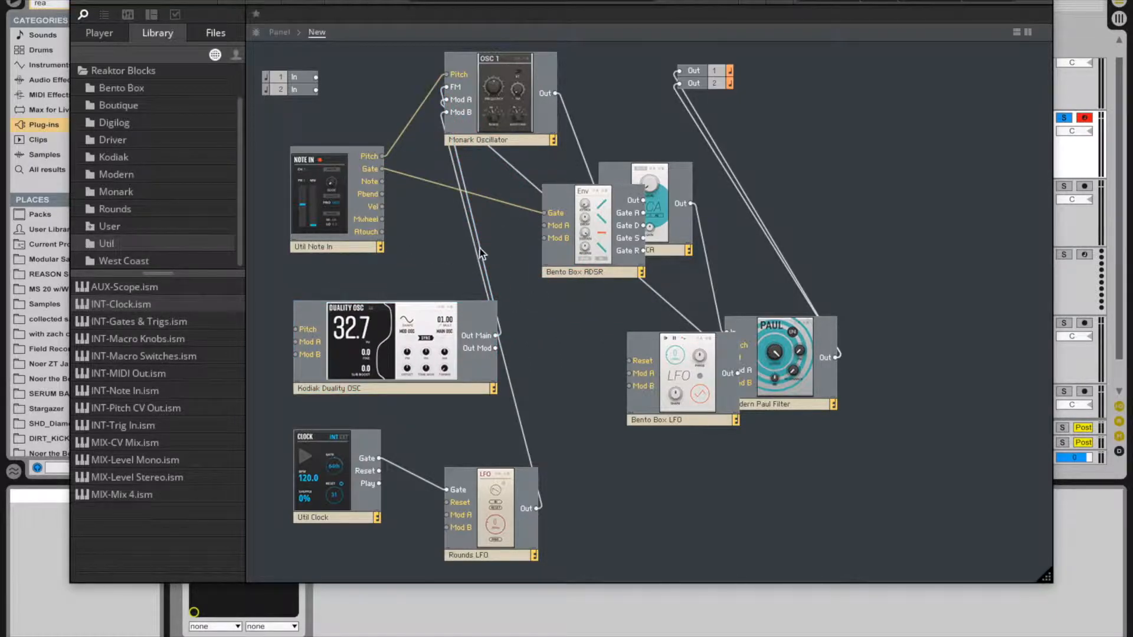
{"action": "key", "text": "Delete"}
{"action": "left_click", "coordinate": [508, 115]}
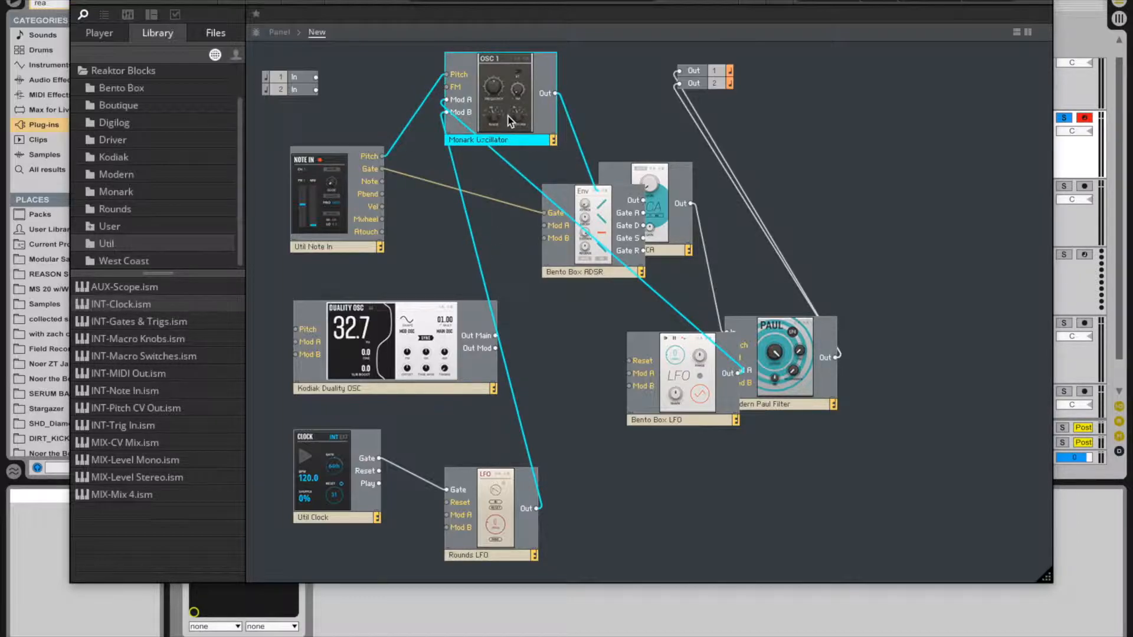
{"action": "key", "text": "Delete"}
Step: Rearrange the blocks so the Duality OSC sits beside Note In, the ADSR below it, and the VCA to its right
{"action": "left_click_drag", "start_coordinate": [390, 331], "coordinate": [391, 328]}
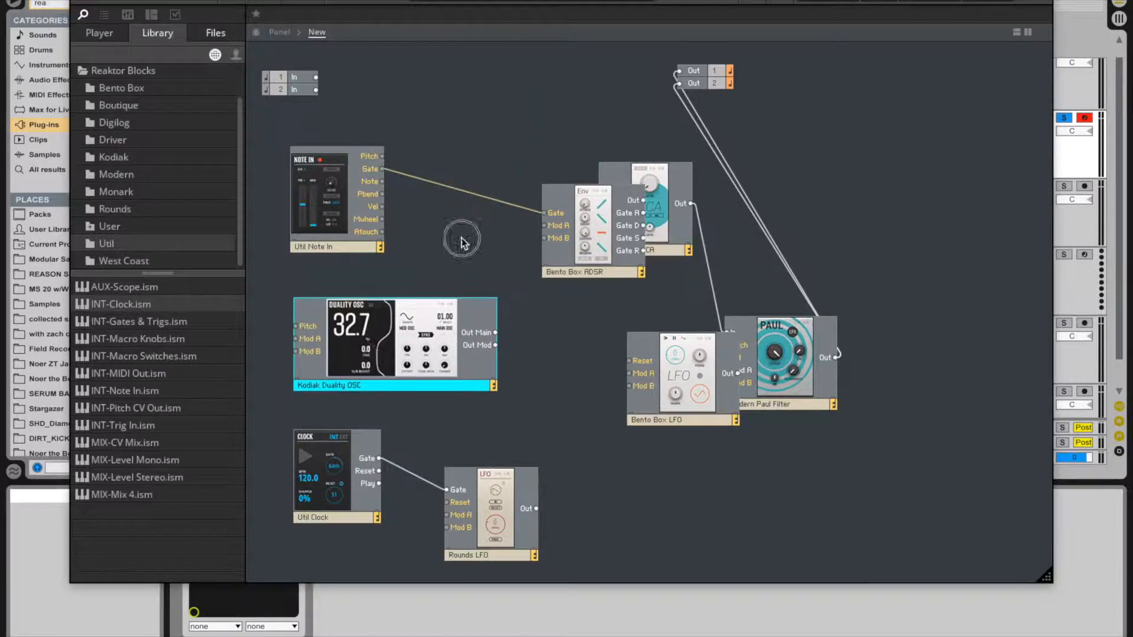
{"action": "left_click_drag", "start_coordinate": [462, 241], "coordinate": [479, 125]}
{"action": "left_click_drag", "start_coordinate": [585, 223], "coordinate": [554, 343]}
{"action": "left_click_drag", "start_coordinate": [601, 203], "coordinate": [755, 204]}
{"action": "left_click_drag", "start_coordinate": [655, 202], "coordinate": [882, 186]}
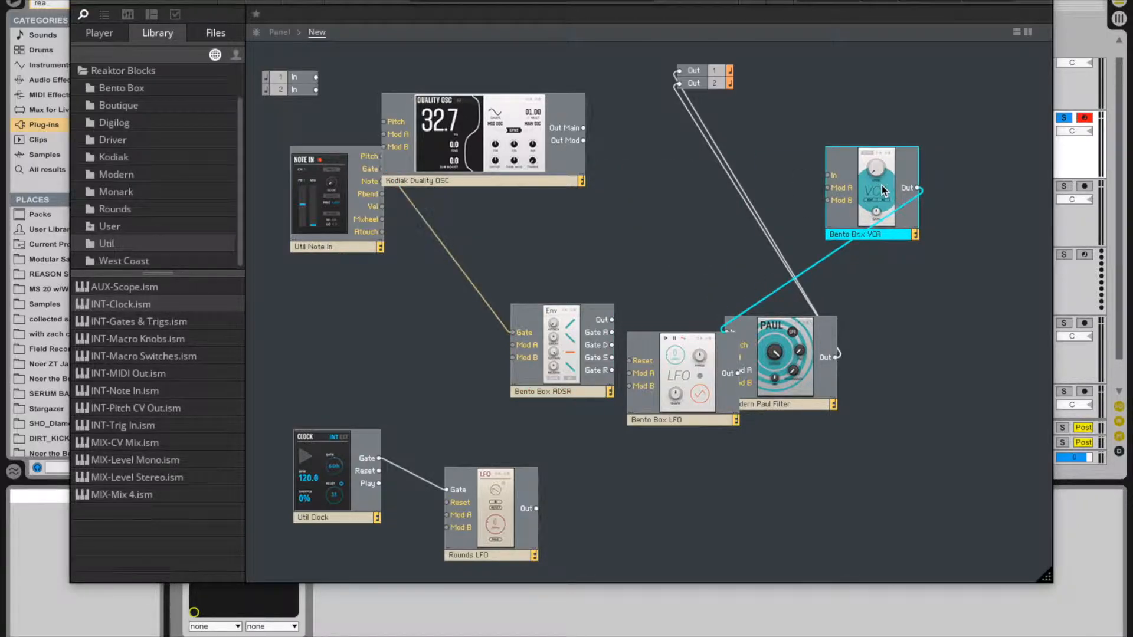
{"action": "left_click_drag", "start_coordinate": [481, 141], "coordinate": [522, 199]}
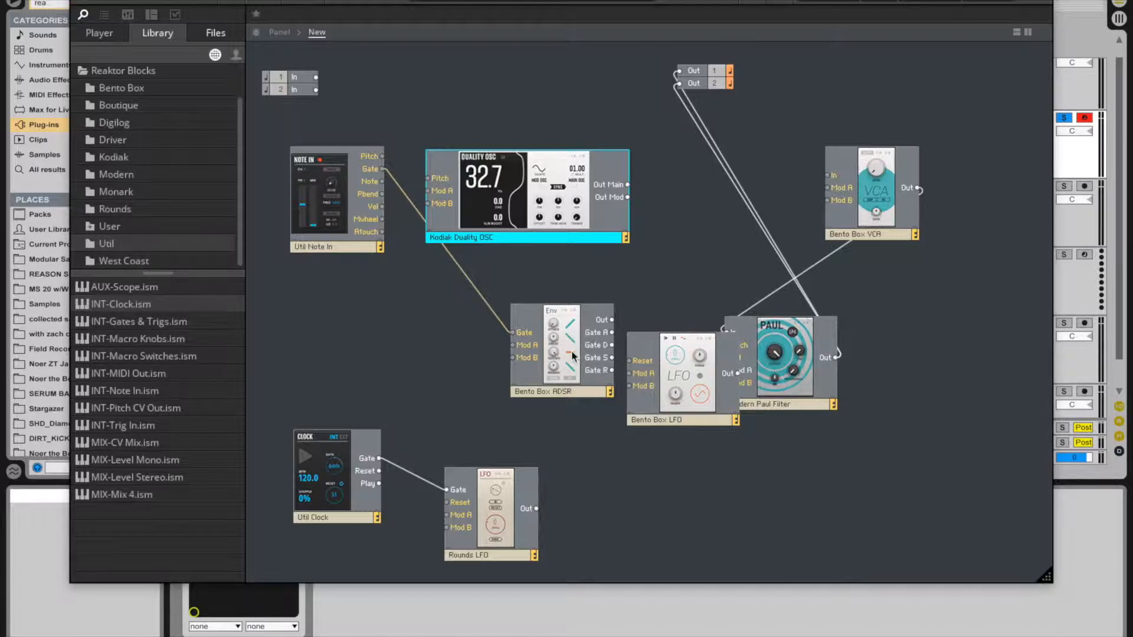
Step: Connect Note In's Pitch to the Duality OSC's Pitch and its Out Main to the VCA's In, spacing out the oscillator and ADSR
{"action": "left_click_drag", "start_coordinate": [381, 156], "coordinate": [428, 177]}
{"action": "left_click_drag", "start_coordinate": [597, 183], "coordinate": [830, 188]}
{"action": "left_click_drag", "start_coordinate": [430, 165], "coordinate": [477, 131]}
{"action": "left_click_drag", "start_coordinate": [575, 369], "coordinate": [472, 366]}
Step: Patch the Bento Box LFO's Out to the Duality OSC's Mod A and the Rounds LFO's Out to its Mod B
{"action": "left_click_drag", "start_coordinate": [706, 380], "coordinate": [653, 396]}
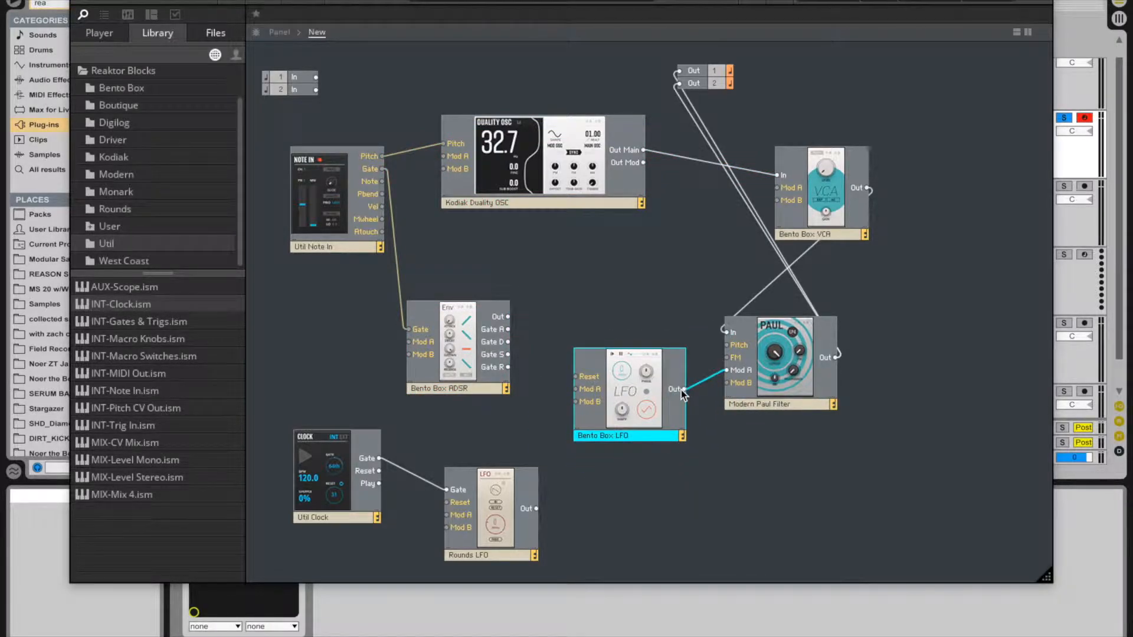
{"action": "left_click_drag", "start_coordinate": [684, 390], "coordinate": [449, 160]}
{"action": "left_click_drag", "start_coordinate": [536, 511], "coordinate": [443, 170]}
Step: Reset the Duality OSC's Coarse tuning to 00 in the panel view
{"action": "left_click", "coordinate": [286, 30]}
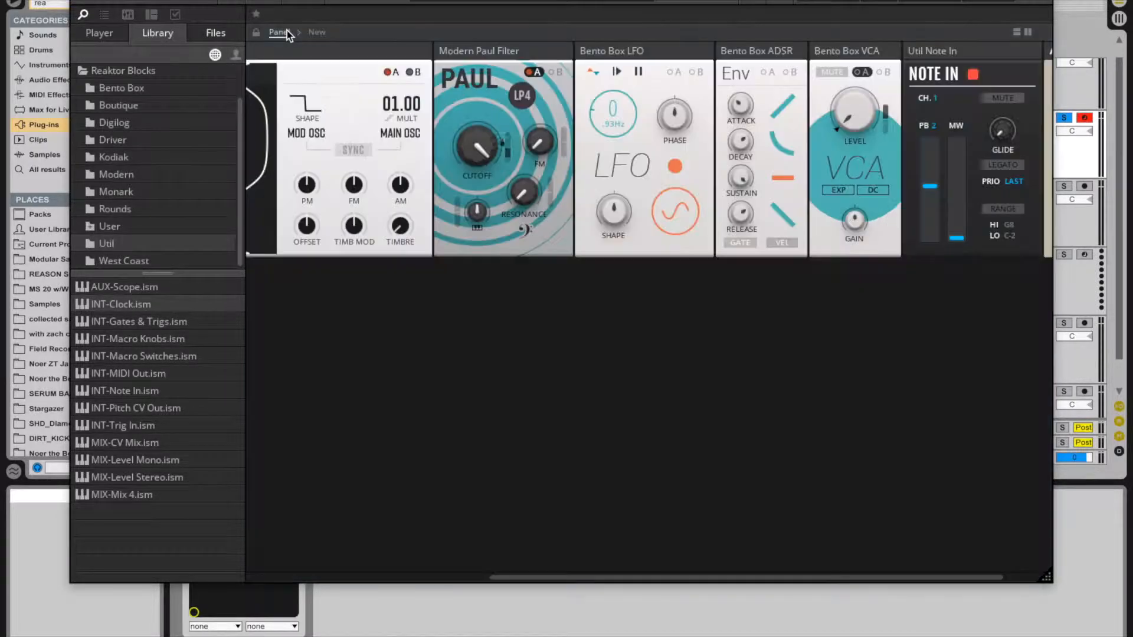
{"action": "left_click_drag", "start_coordinate": [571, 112], "coordinate": [571, 117]}
{"action": "left_click", "coordinate": [561, 112]}
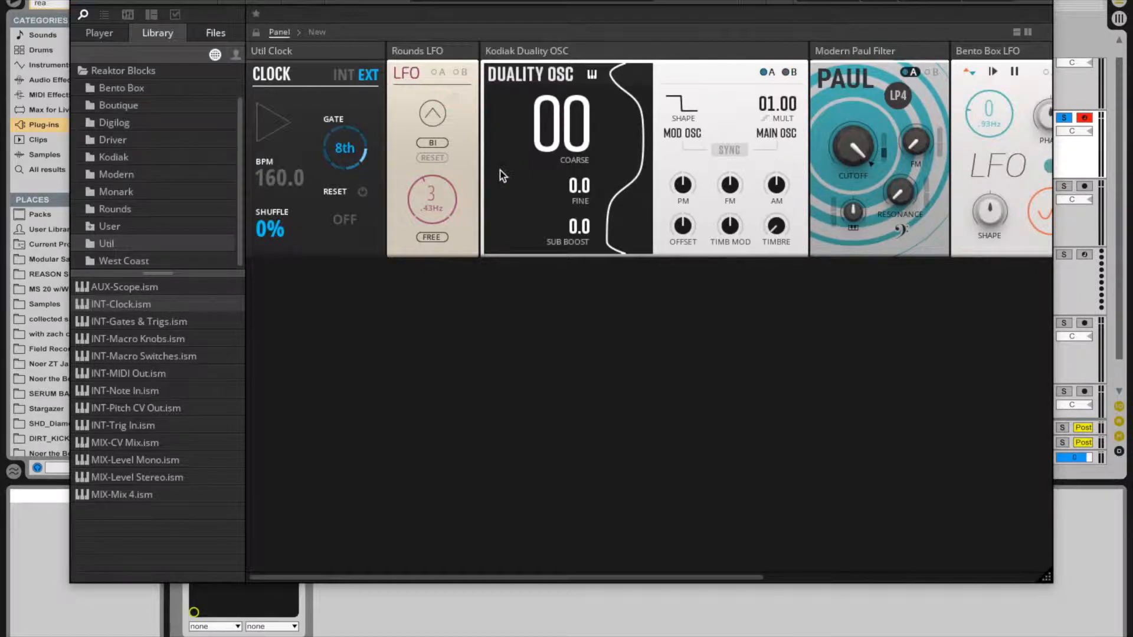
{"action": "scroll", "coordinate": [508, 206], "scroll_direction": "right", "scroll_amount": 5}
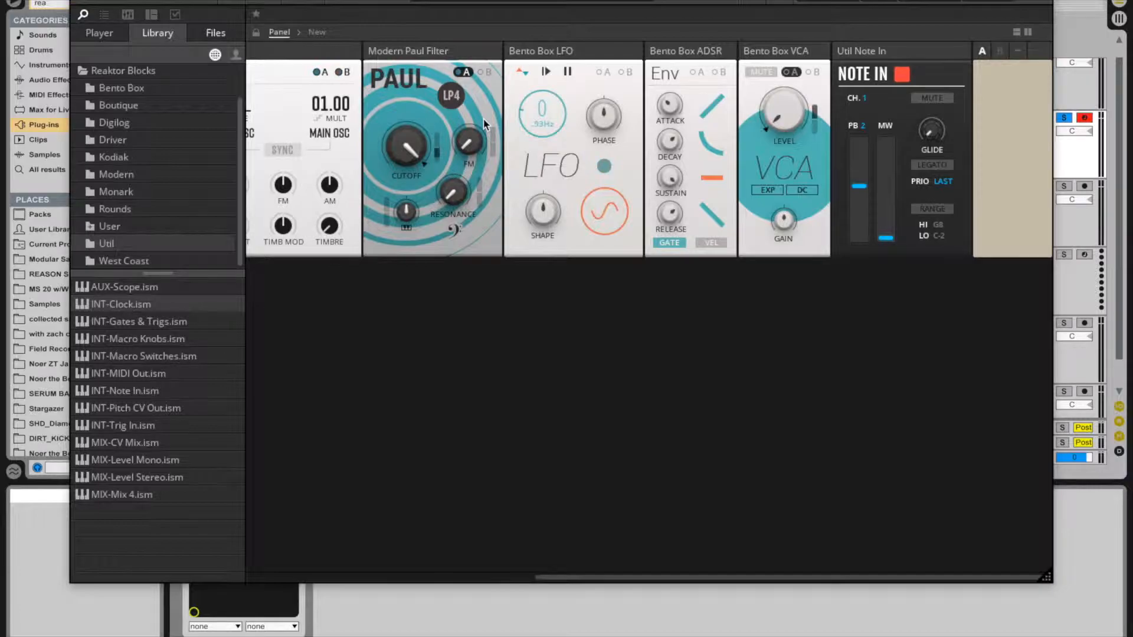
Step: Connect the Bento Box ADSR's Out to the Bento Box VCA's Mod A in the structure view
{"action": "left_click", "coordinate": [321, 34]}
{"action": "left_click_drag", "start_coordinate": [824, 207], "coordinate": [844, 200]}
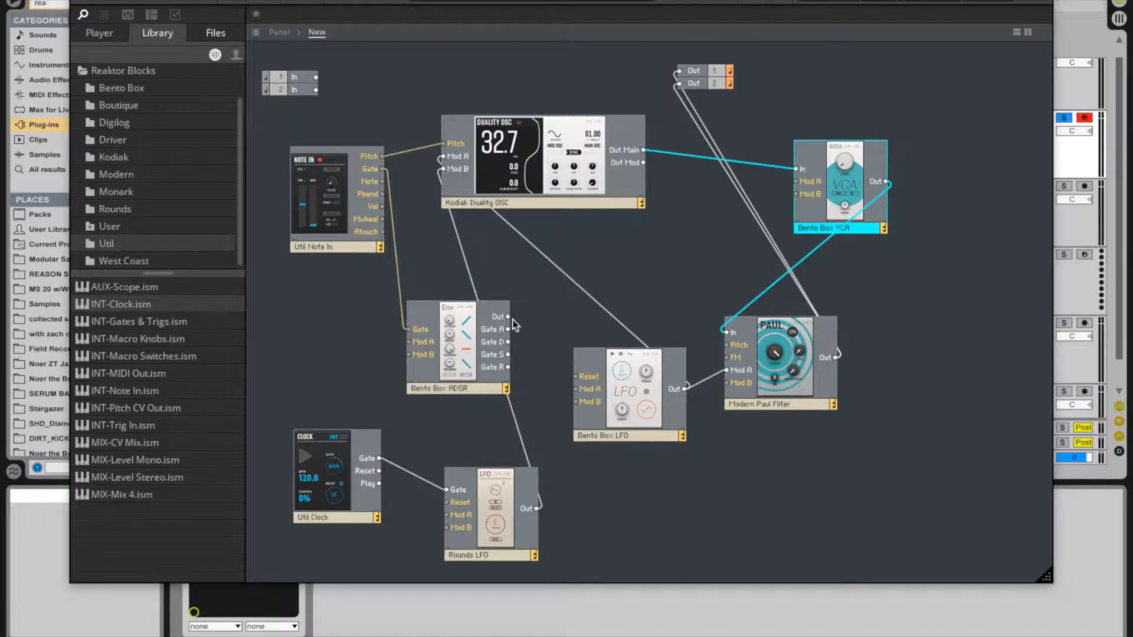
{"action": "left_click_drag", "start_coordinate": [508, 316], "coordinate": [658, 314]}
{"action": "left_click_drag", "start_coordinate": [507, 317], "coordinate": [796, 181]}
Step: Sweep the Duality OSC's Mod Osc Shape through its waveforms, ending between the sine and saw-like shapes
{"action": "left_click", "coordinate": [281, 32]}
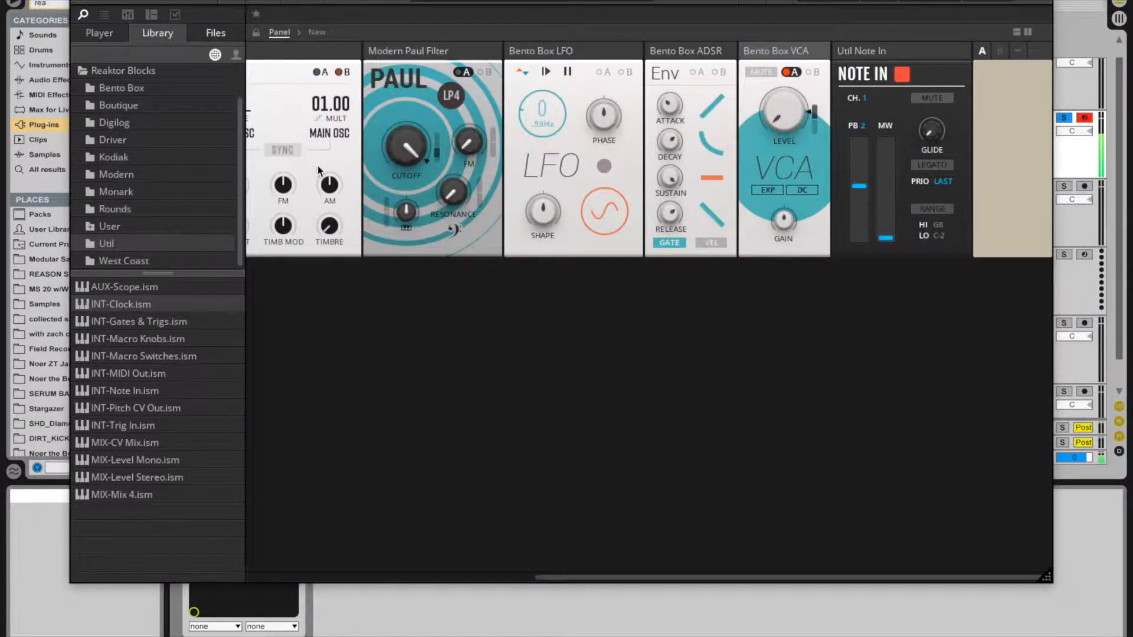
{"action": "scroll", "coordinate": [354, 160], "scroll_direction": "left", "scroll_amount": 5}
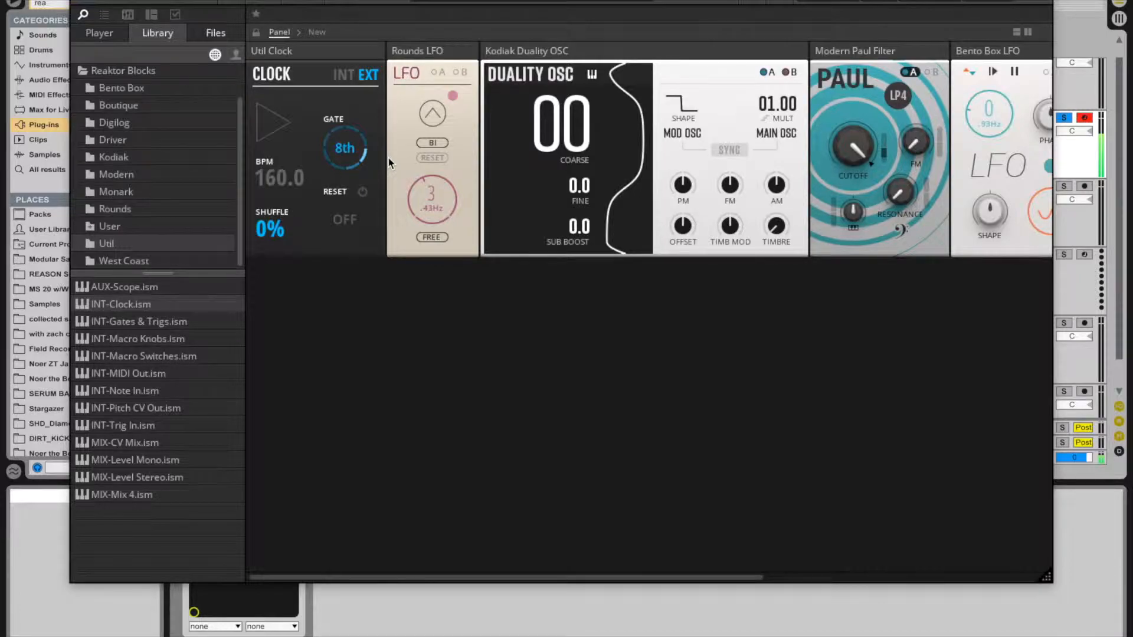
{"action": "scroll", "coordinate": [615, 215], "scroll_direction": "right", "scroll_amount": 2}
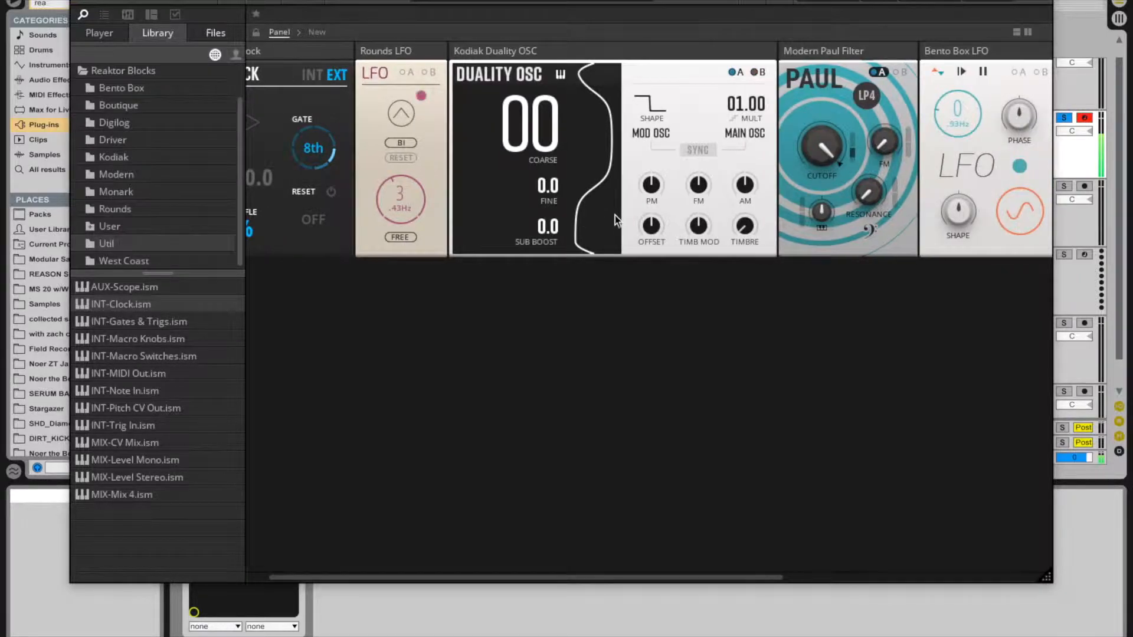
{"action": "left_click", "coordinate": [647, 106]}
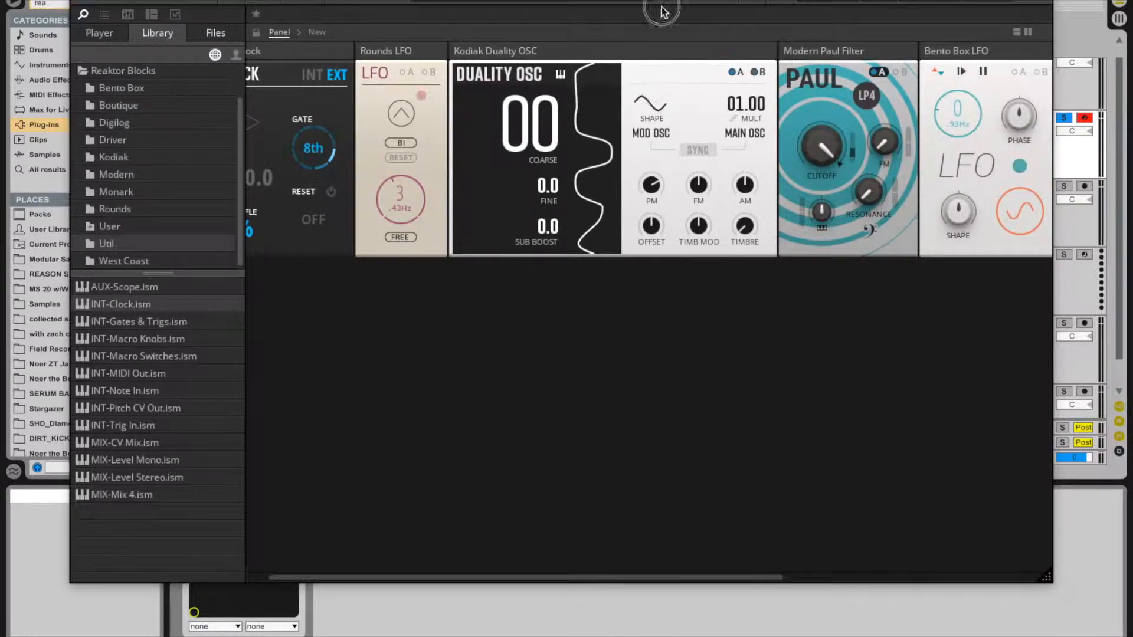
{"action": "left_click", "coordinate": [659, 90]}
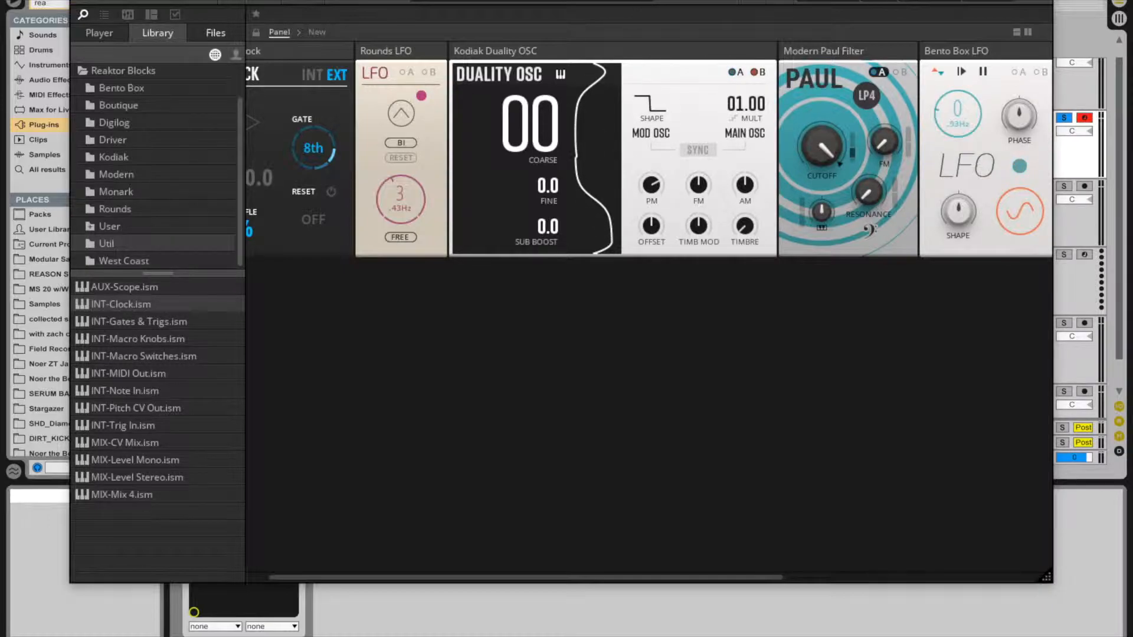
{"action": "left_click_drag", "start_coordinate": [657, 99], "coordinate": [678, 26]}
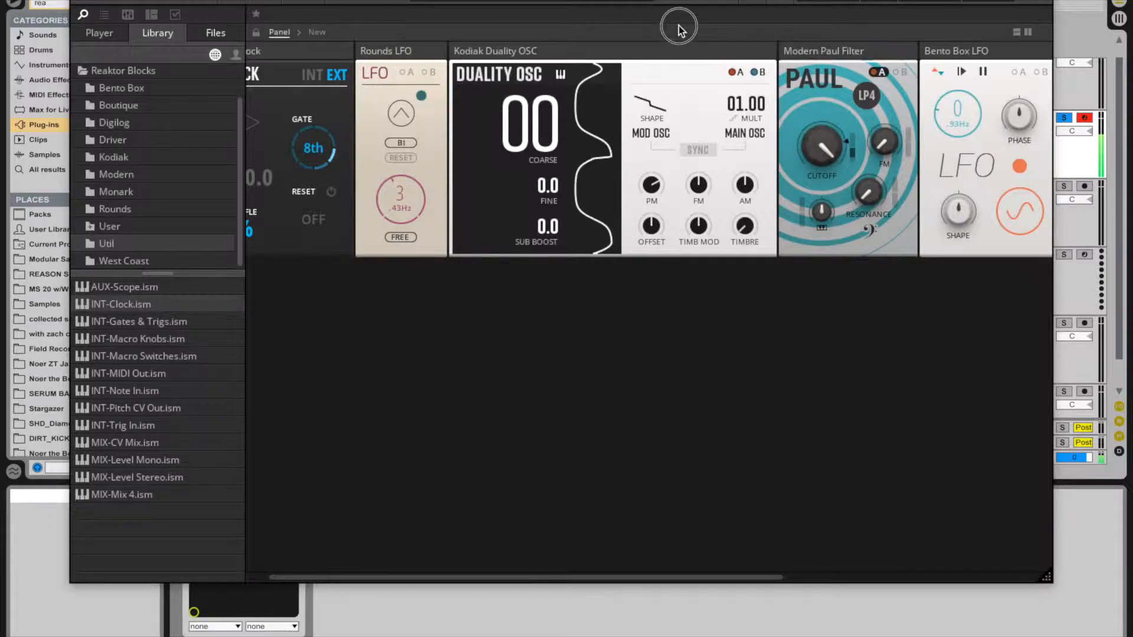
Step: Try different PM, FM and AM amounts on the Duality OSC
{"action": "left_click_drag", "start_coordinate": [653, 187], "coordinate": [694, 152]}
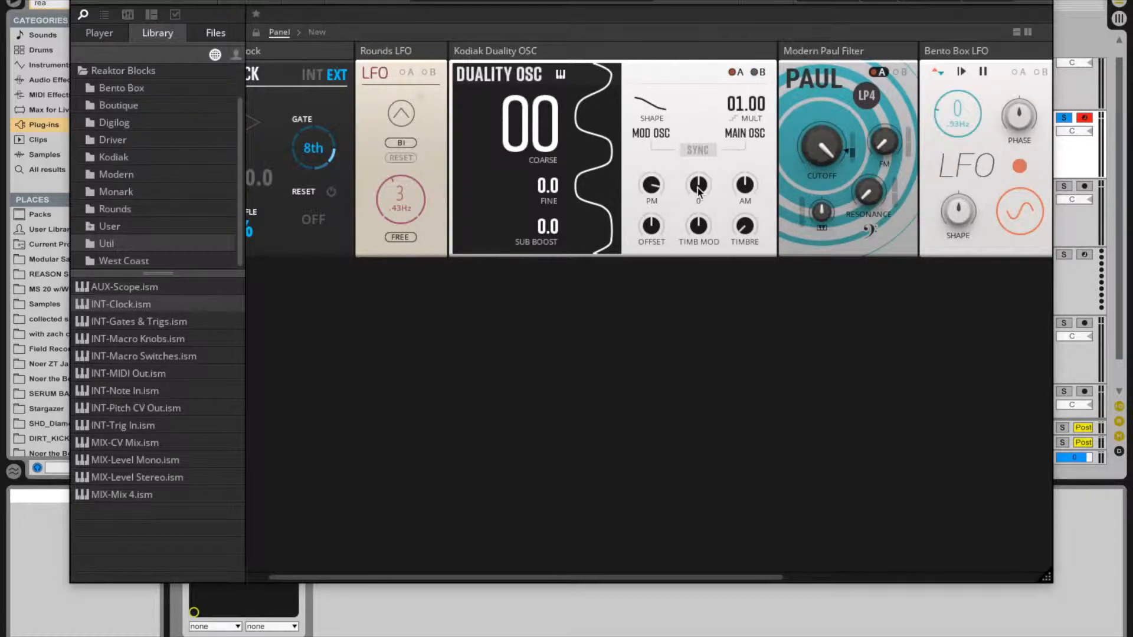
{"action": "left_click_drag", "start_coordinate": [702, 187], "coordinate": [725, 227]}
{"action": "left_click_drag", "start_coordinate": [741, 186], "coordinate": [767, 178]}
{"action": "left_click_drag", "start_coordinate": [798, 118], "coordinate": [804, 177]}
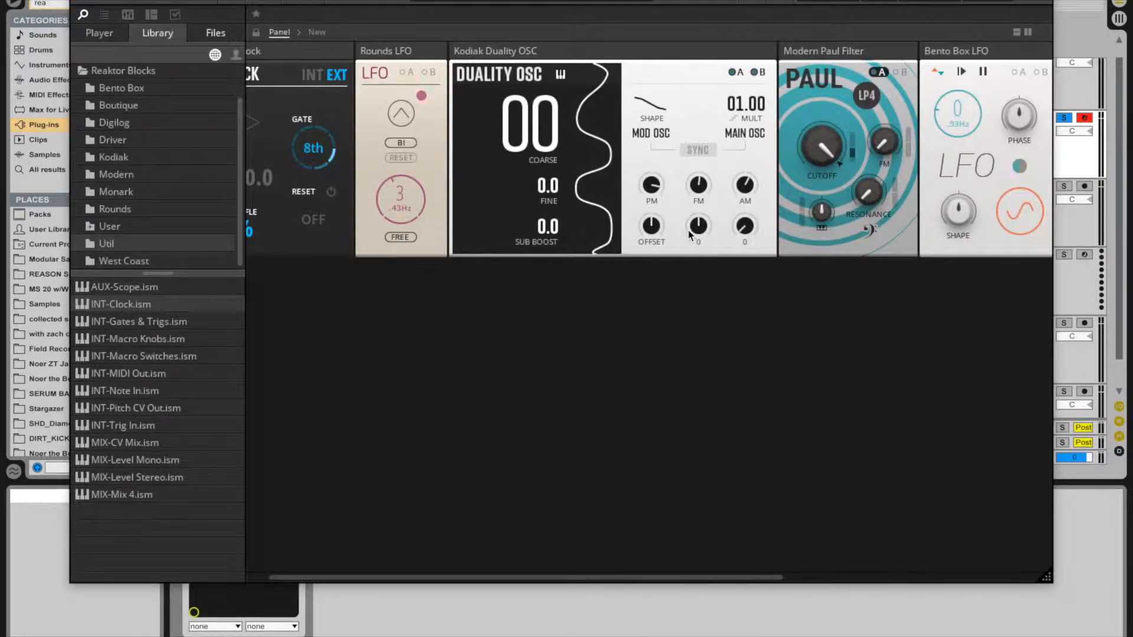
Step: Set the Duality OSC's Timb Mod to 66.4 and Offset to 100.0, and try a higher Timbre
{"action": "left_click_drag", "start_coordinate": [695, 230], "coordinate": [721, 131]}
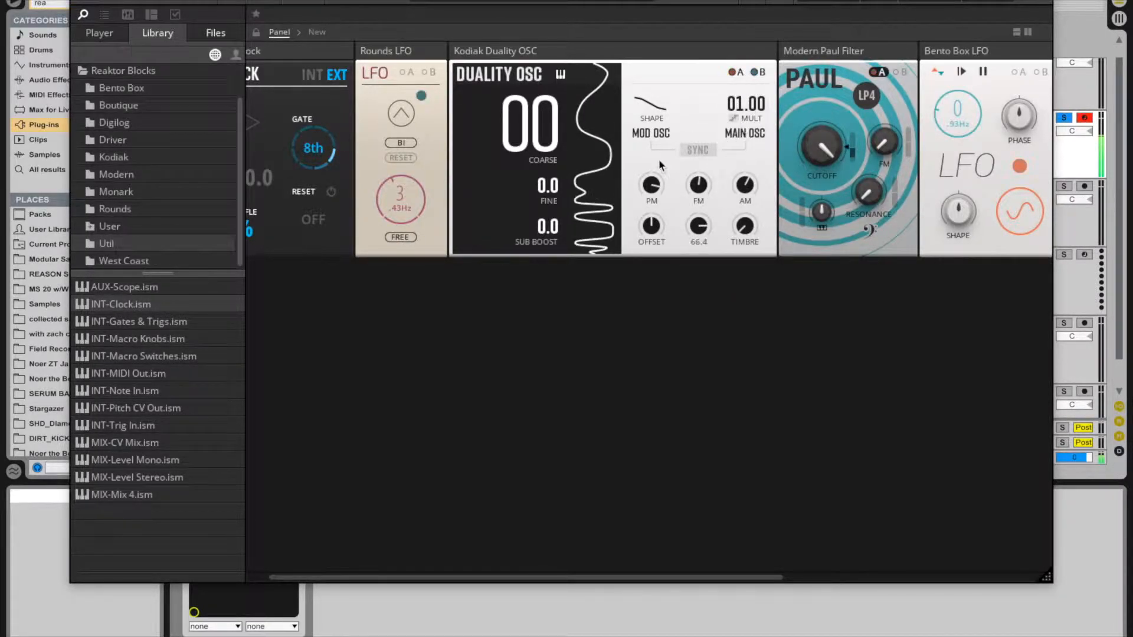
{"action": "left_click_drag", "start_coordinate": [654, 226], "coordinate": [724, 171]}
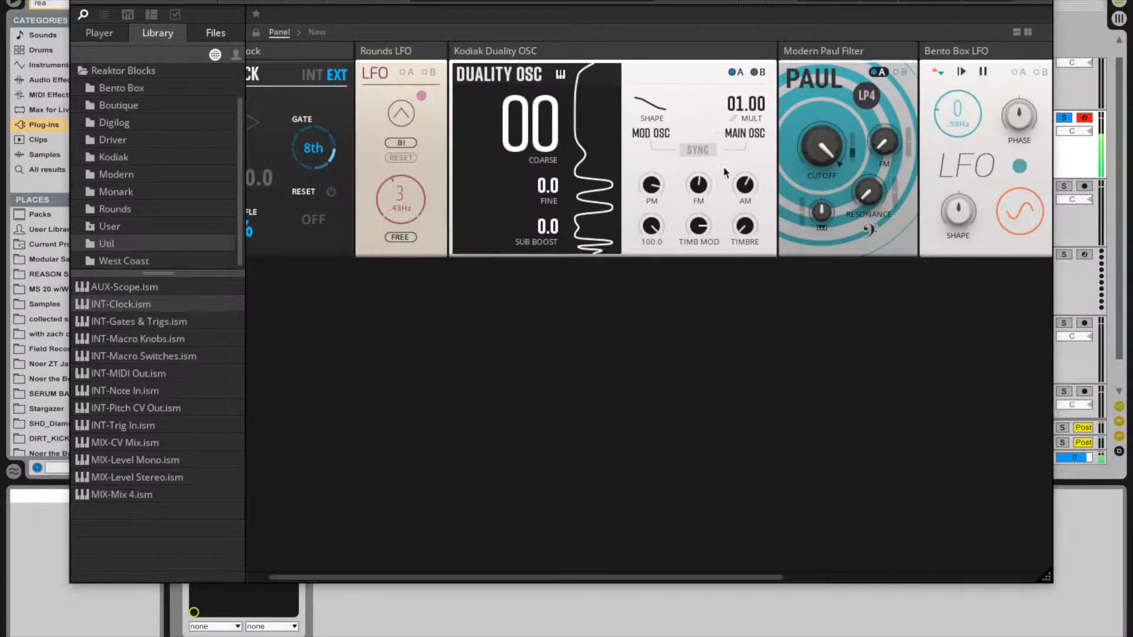
{"action": "left_click_drag", "start_coordinate": [739, 228], "coordinate": [707, 184]}
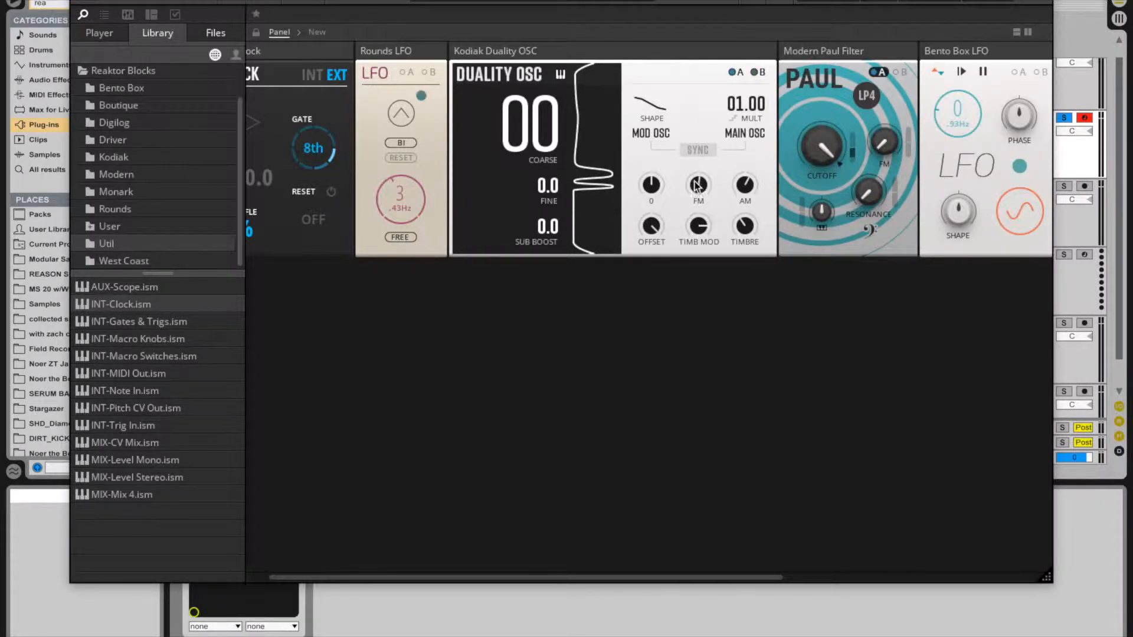
Step: Reset the Duality OSC's FM, AM, Timb Mod and Timbre knobs to 0
{"action": "left_click_drag", "start_coordinate": [698, 187], "coordinate": [701, 190]}
{"action": "double_click", "coordinate": [743, 186]}
{"action": "double_click", "coordinate": [709, 225]}
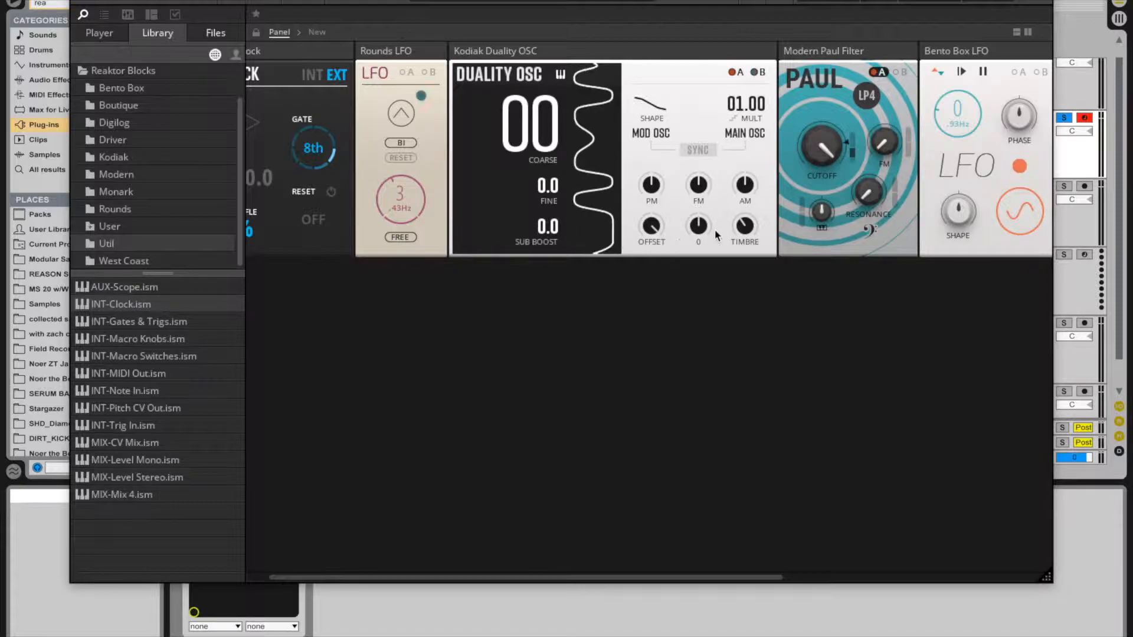
{"action": "double_click", "coordinate": [749, 228]}
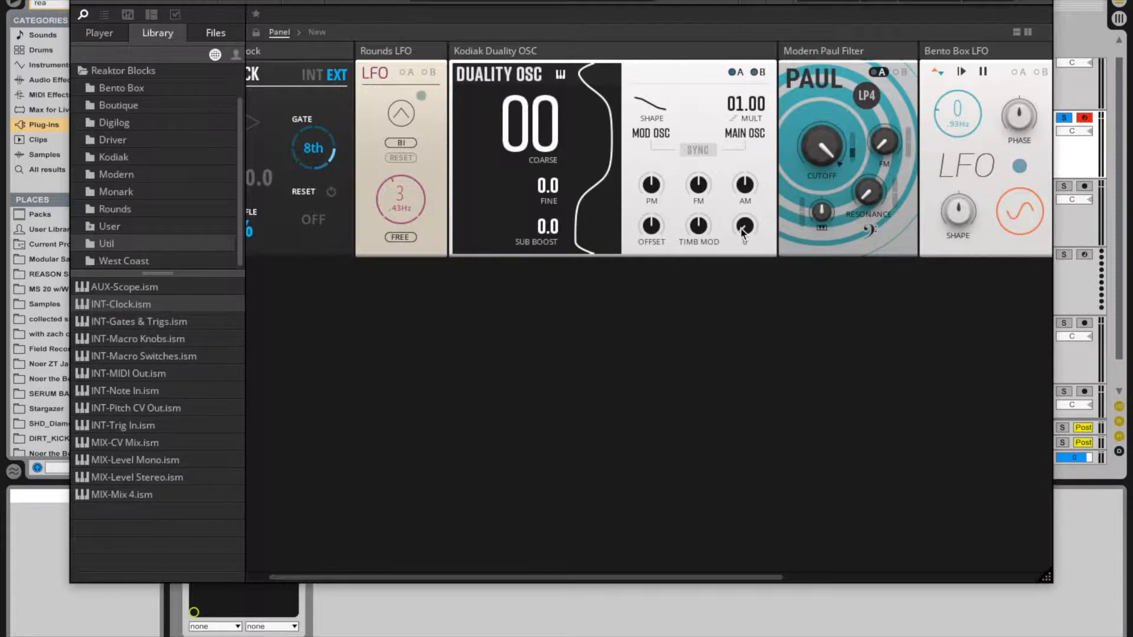
Step: Assign the Duality OSC's modulation input A negatively to Shape and FM and positively to PM and Timbre
{"action": "left_click", "coordinate": [738, 72]}
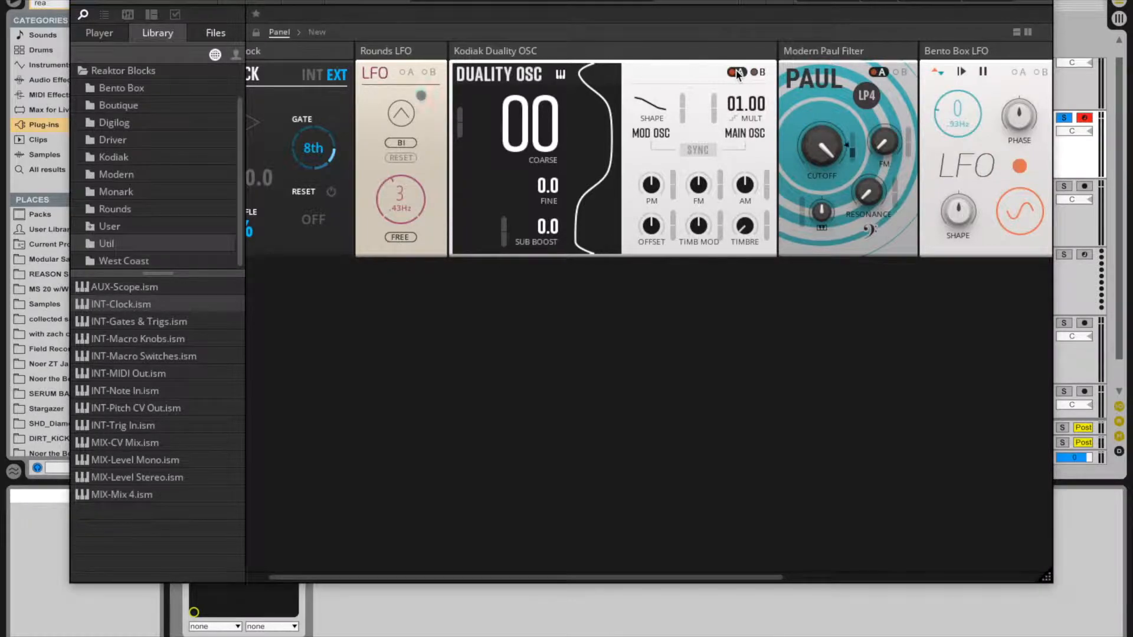
{"action": "left_click_drag", "start_coordinate": [682, 114], "coordinate": [682, 185]}
{"action": "left_click_drag", "start_coordinate": [671, 190], "coordinate": [721, 222]}
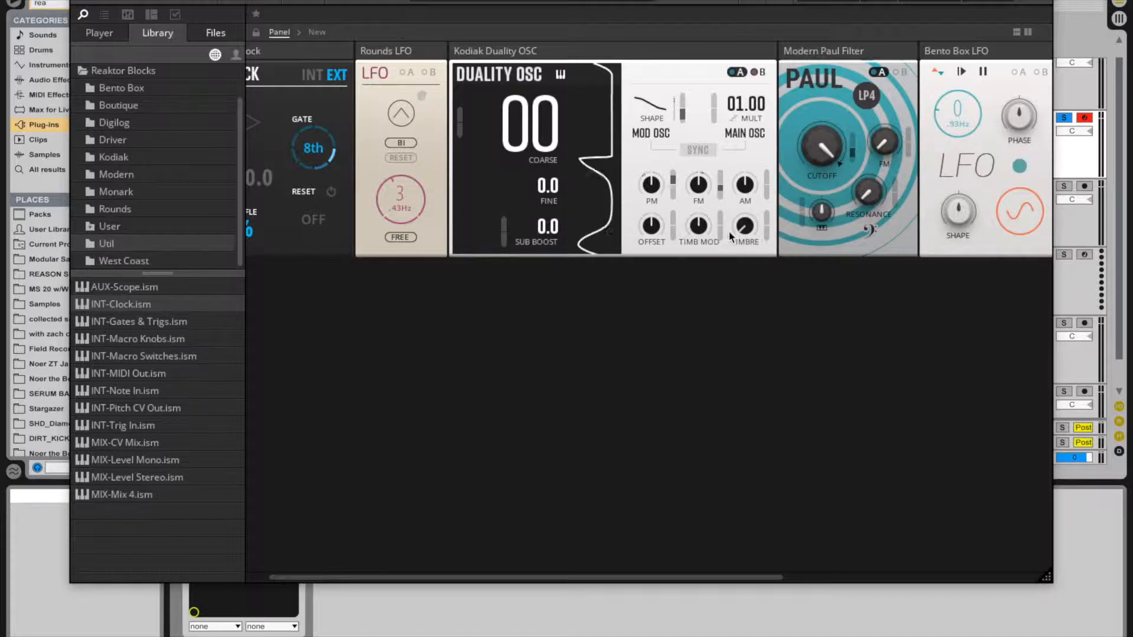
{"action": "left_click_drag", "start_coordinate": [766, 228], "coordinate": [767, 186]}
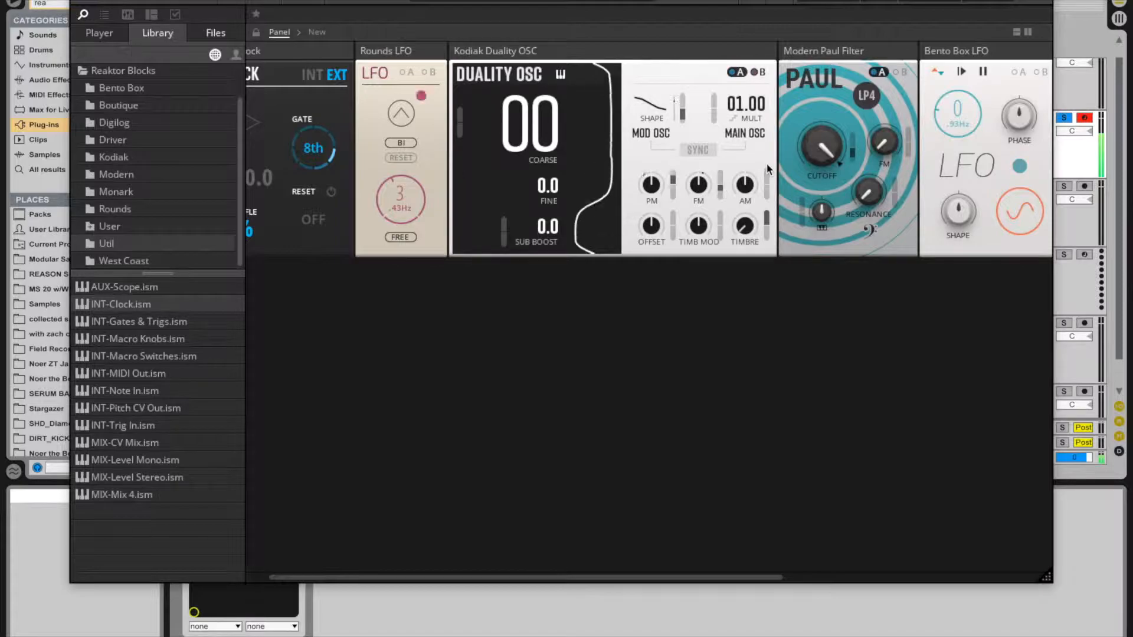
Step: Sweep the Bento Box LFO's rate up and down, ending at 60.07 Hz
{"action": "scroll", "coordinate": [730, 181], "scroll_direction": "right", "scroll_amount": 5}
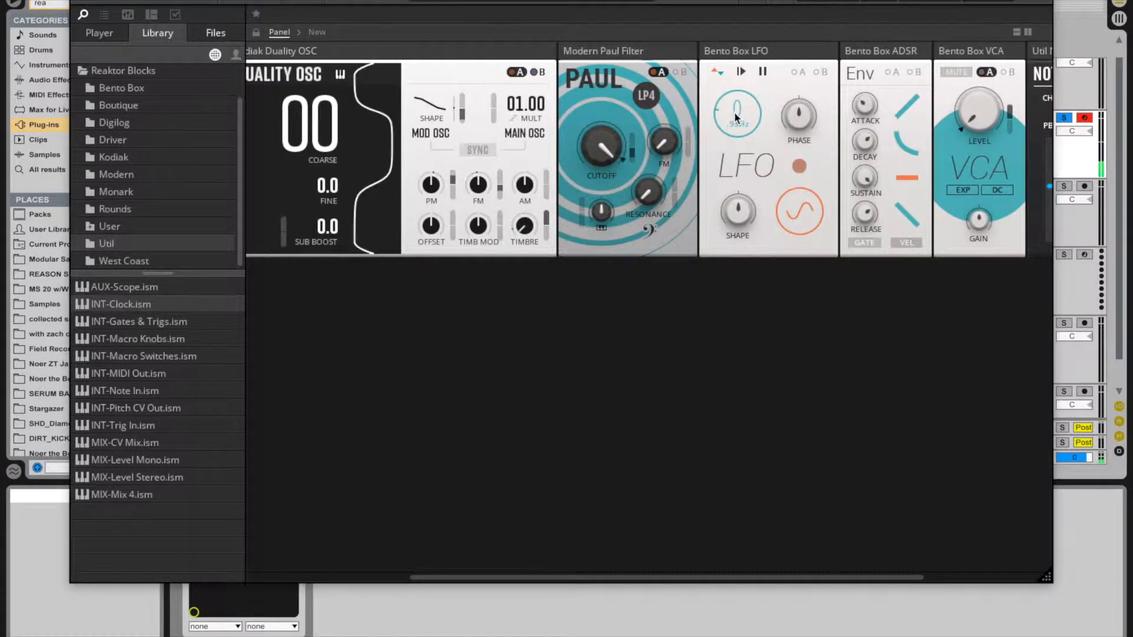
{"action": "left_click_drag", "start_coordinate": [734, 114], "coordinate": [742, 96]}
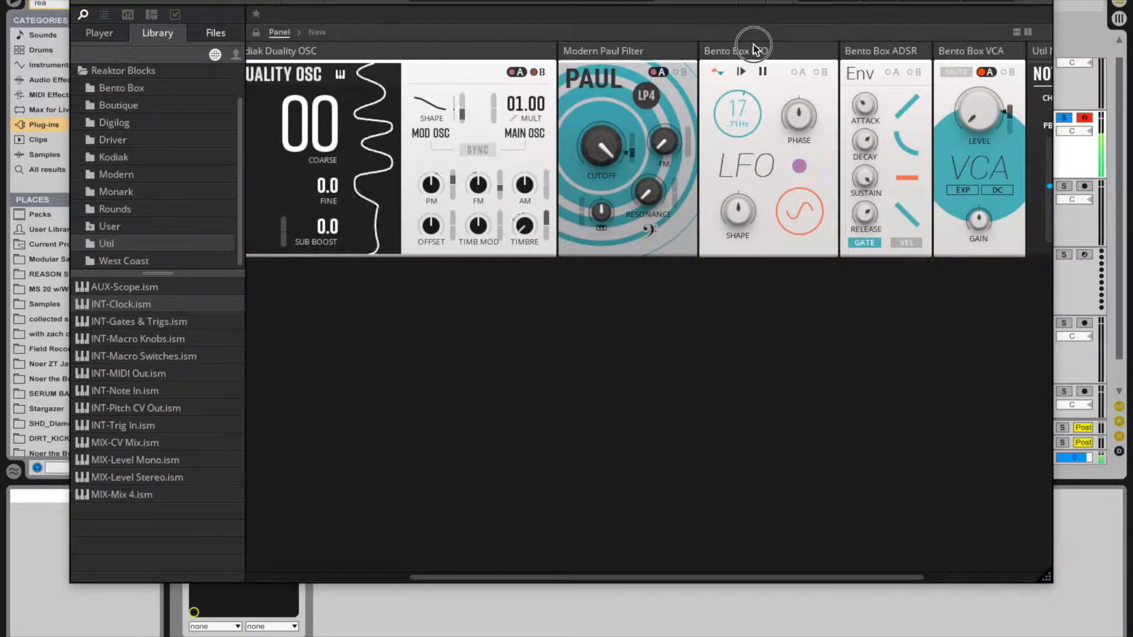
{"action": "left_click_drag", "start_coordinate": [811, 3], "coordinate": [767, 124]}
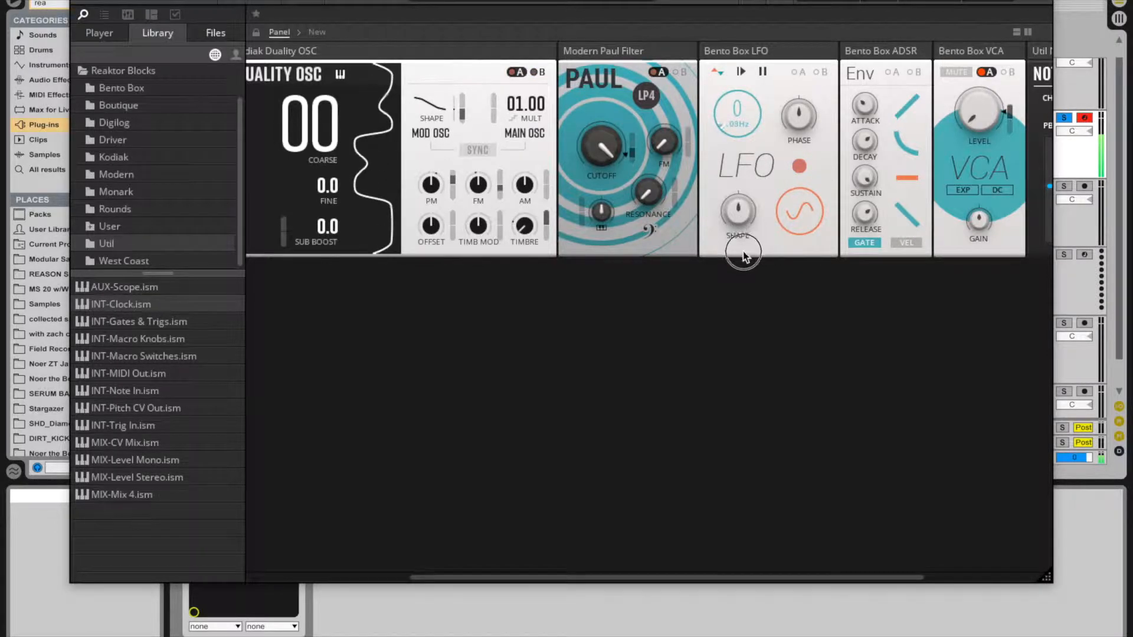
{"action": "left_click_drag", "start_coordinate": [762, 57], "coordinate": [766, 80]}
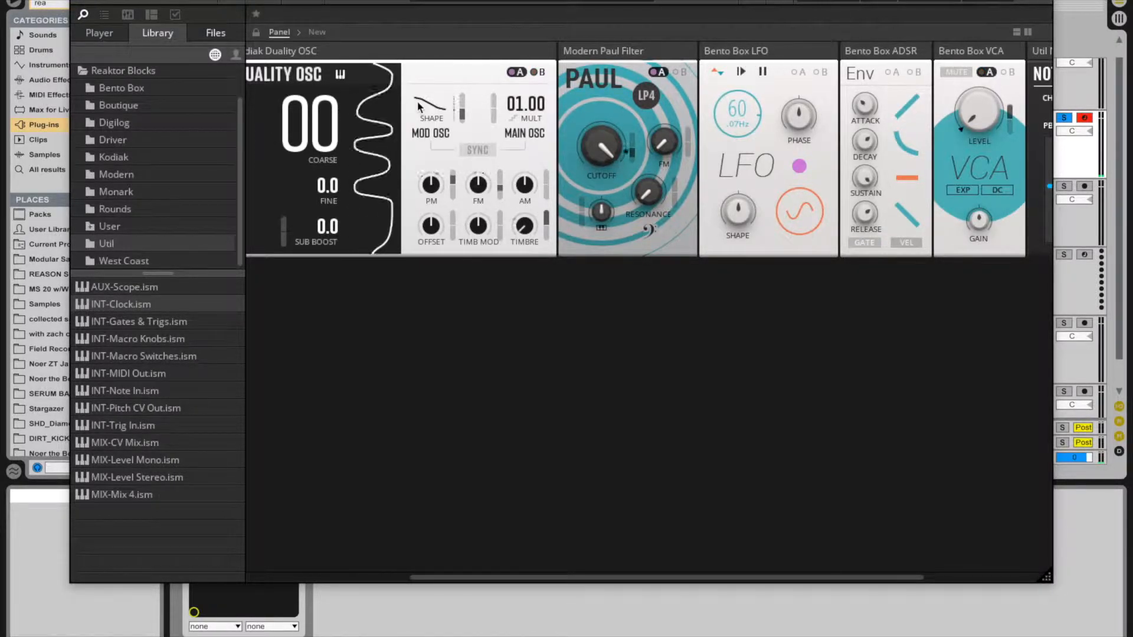
Step: Apply positive modulation from input B to the Duality OSC's Mult and Offset
{"action": "left_click", "coordinate": [541, 74]}
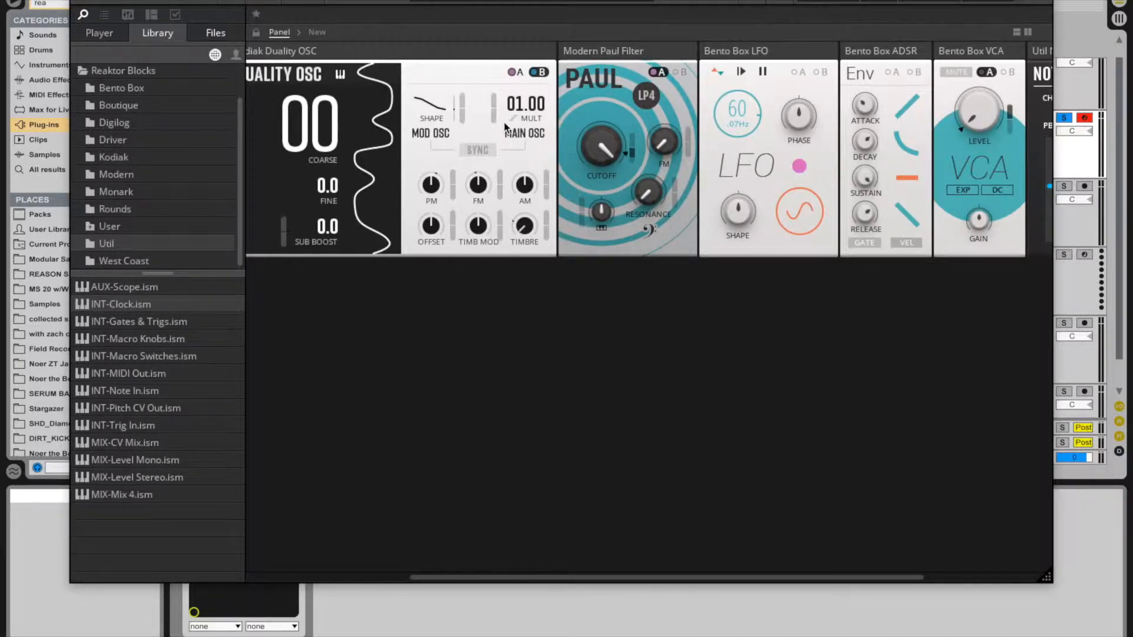
{"action": "scroll", "coordinate": [504, 122], "scroll_direction": "right", "scroll_amount": 3}
{"action": "scroll", "coordinate": [511, 122], "scroll_direction": "left", "scroll_amount": 7}
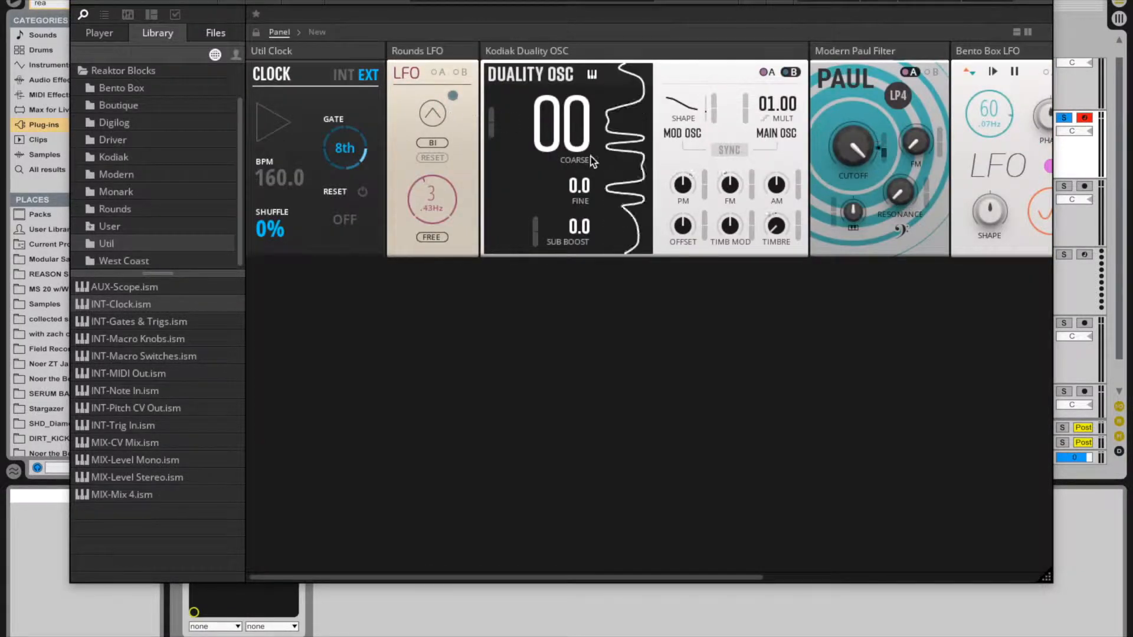
{"action": "scroll", "coordinate": [597, 161], "scroll_direction": "right", "scroll_amount": 3}
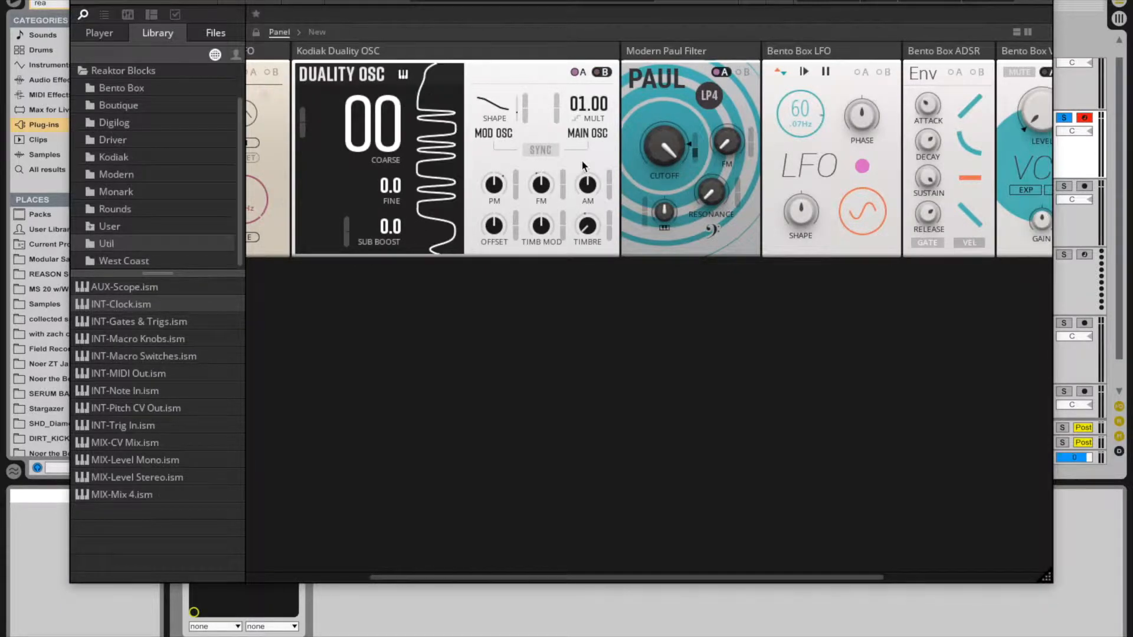
{"action": "left_click_drag", "start_coordinate": [557, 112], "coordinate": [562, 69]}
{"action": "left_click_drag", "start_coordinate": [514, 233], "coordinate": [518, 173]}
Step: Apply negative input B modulation to Timb Mod, try AM modulation in both directions, and reset the Mult modulation
{"action": "left_click_drag", "start_coordinate": [562, 227], "coordinate": [561, 257]}
{"action": "left_click_drag", "start_coordinate": [609, 186], "coordinate": [603, 267]}
{"action": "left_click_drag", "start_coordinate": [609, 191], "coordinate": [612, 130]}
{"action": "double_click", "coordinate": [555, 105]}
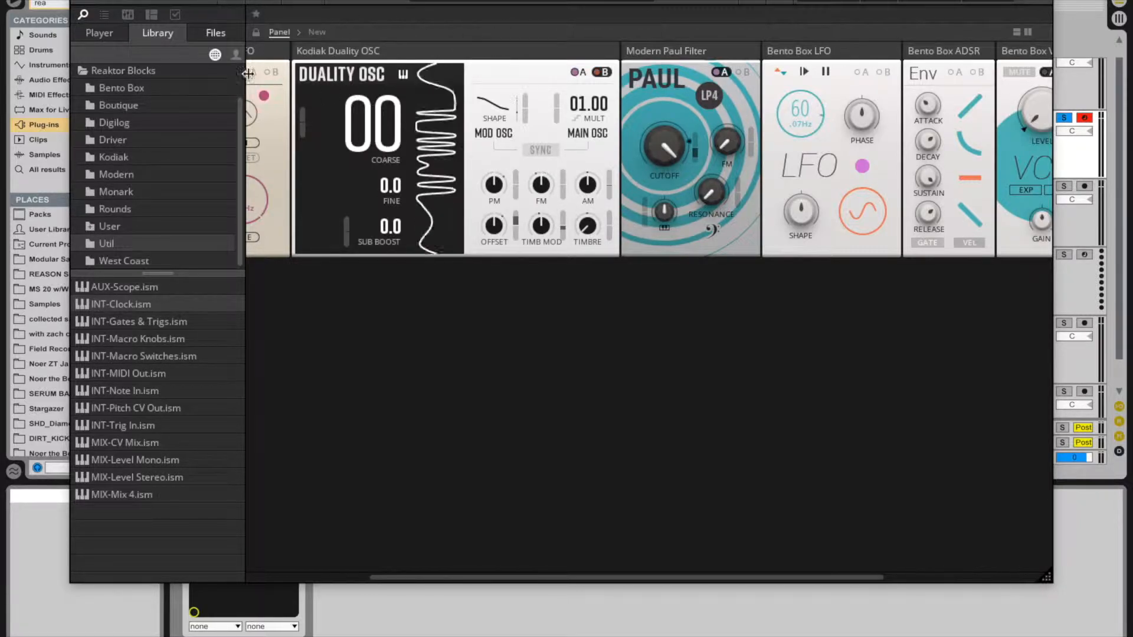
Step: Try input B modulation of the Duality OSC's Coarse pitch in both directions, ending negative, and slow the Rounds LFO to 0.54 Hz
{"action": "scroll", "coordinate": [401, 121], "scroll_direction": "left", "scroll_amount": 2}
{"action": "scroll", "coordinate": [402, 121], "scroll_direction": "left", "scroll_amount": 1}
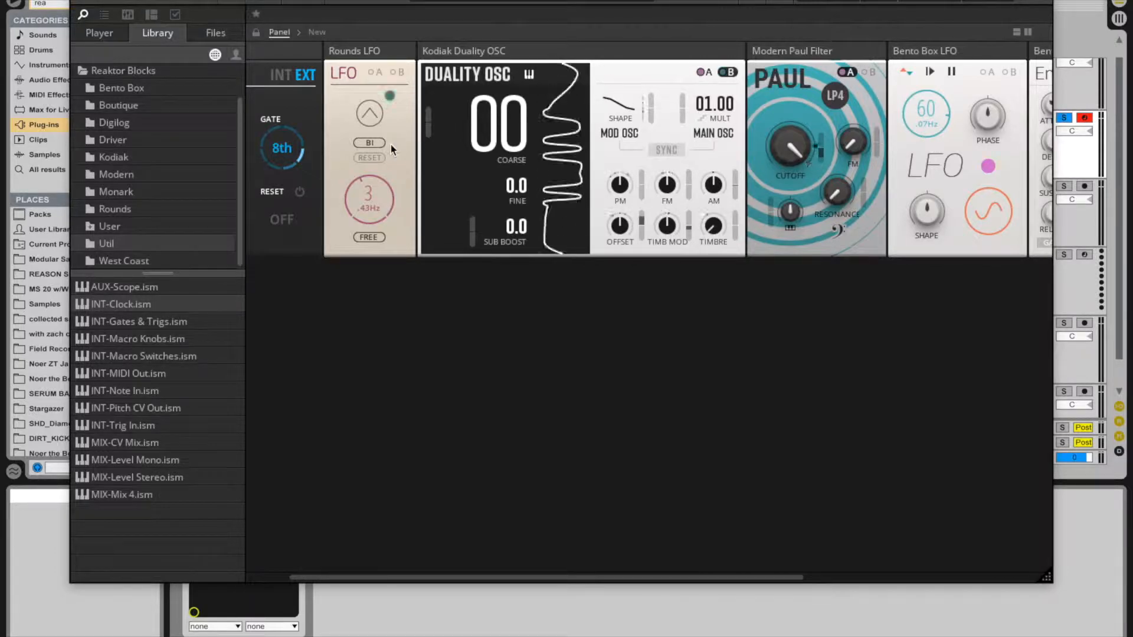
{"action": "left_click_drag", "start_coordinate": [426, 131], "coordinate": [426, 102]}
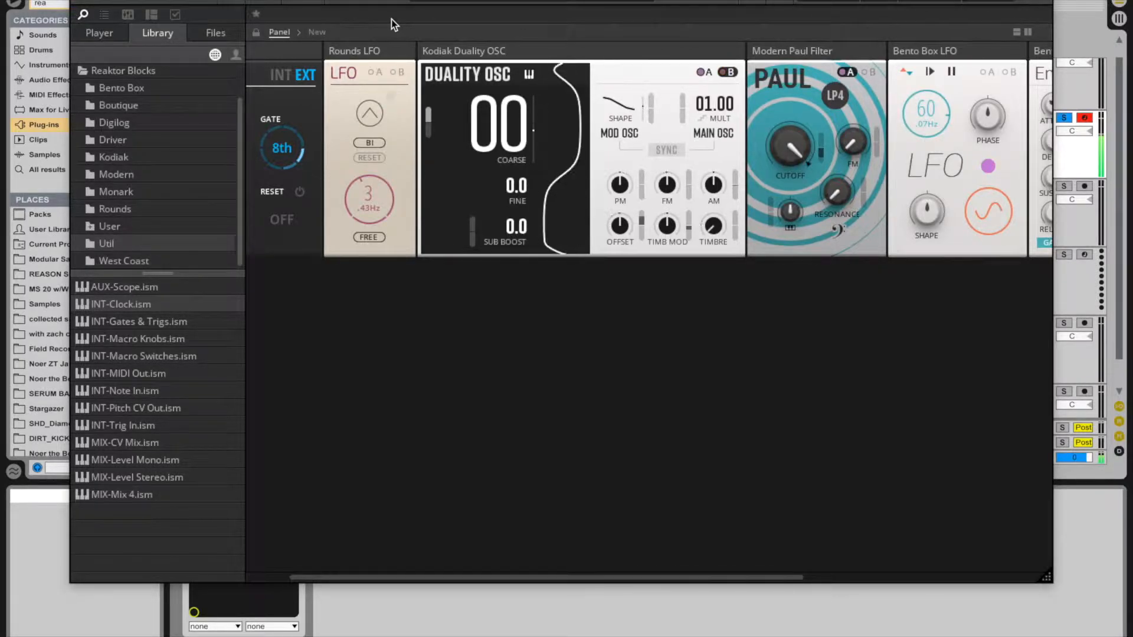
{"action": "left_click_drag", "start_coordinate": [430, 131], "coordinate": [452, 243]}
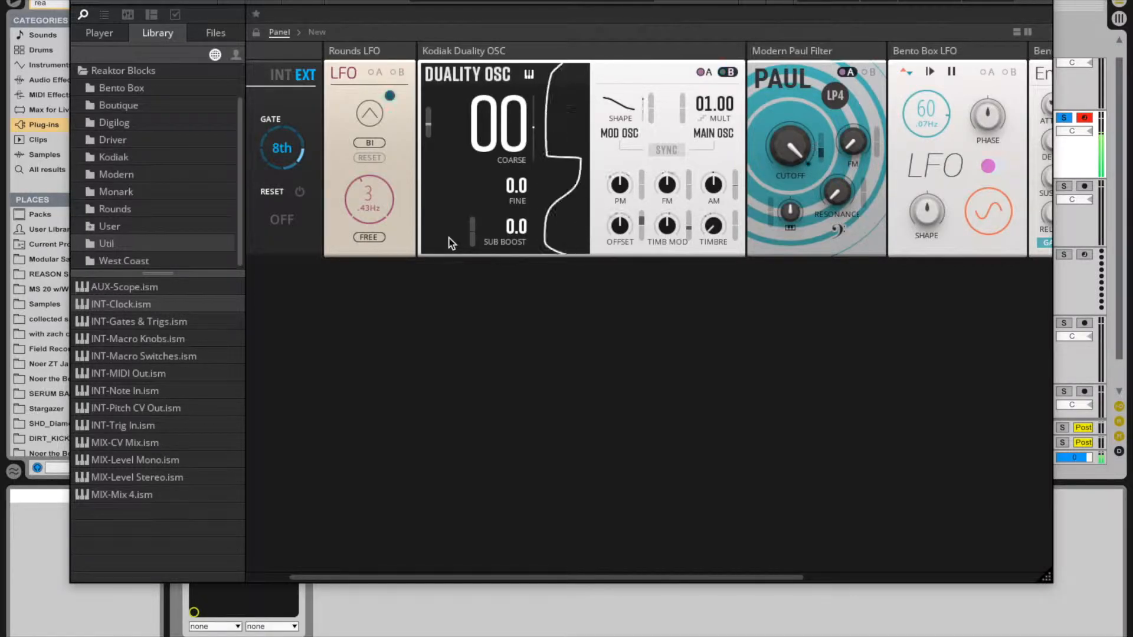
{"action": "left_click_drag", "start_coordinate": [431, 129], "coordinate": [435, 225]}
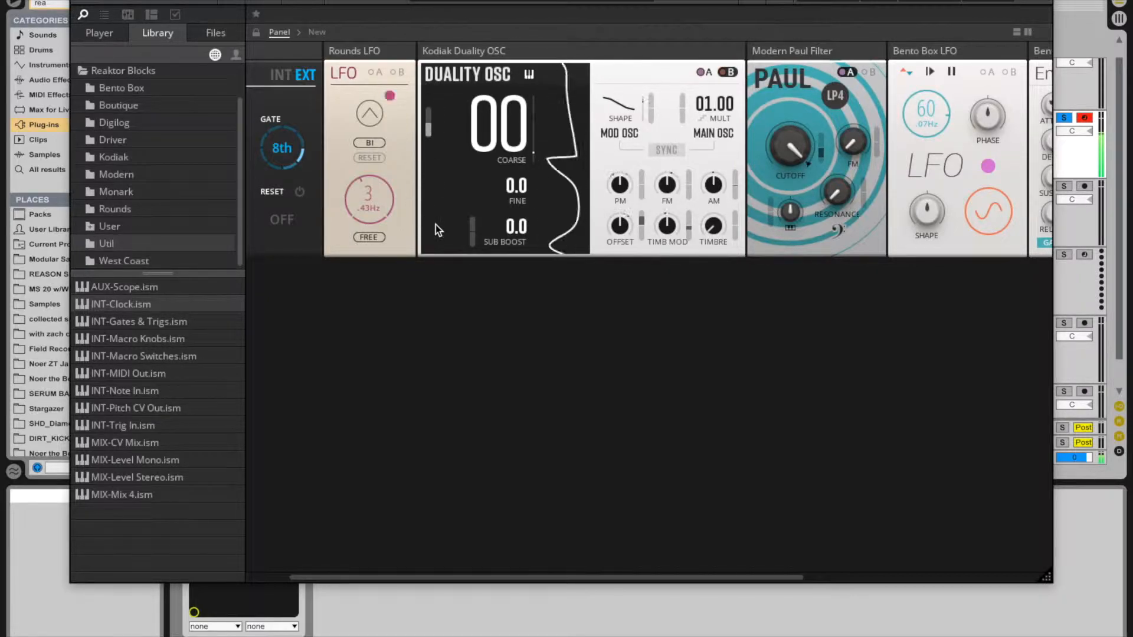
{"action": "left_click_drag", "start_coordinate": [380, 200], "coordinate": [403, 271]}
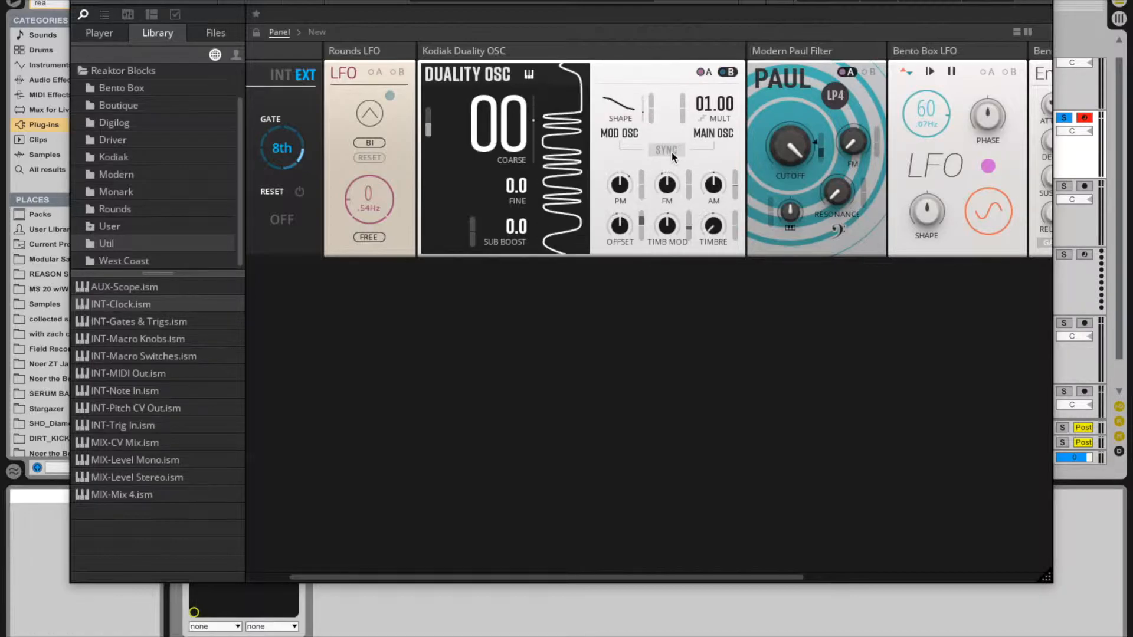
Step: Sweep the Duality OSC's Mult up to 8.62 and back down to 1.70, and reset its Coarse modulation
{"action": "left_click_drag", "start_coordinate": [707, 104], "coordinate": [714, 0]}
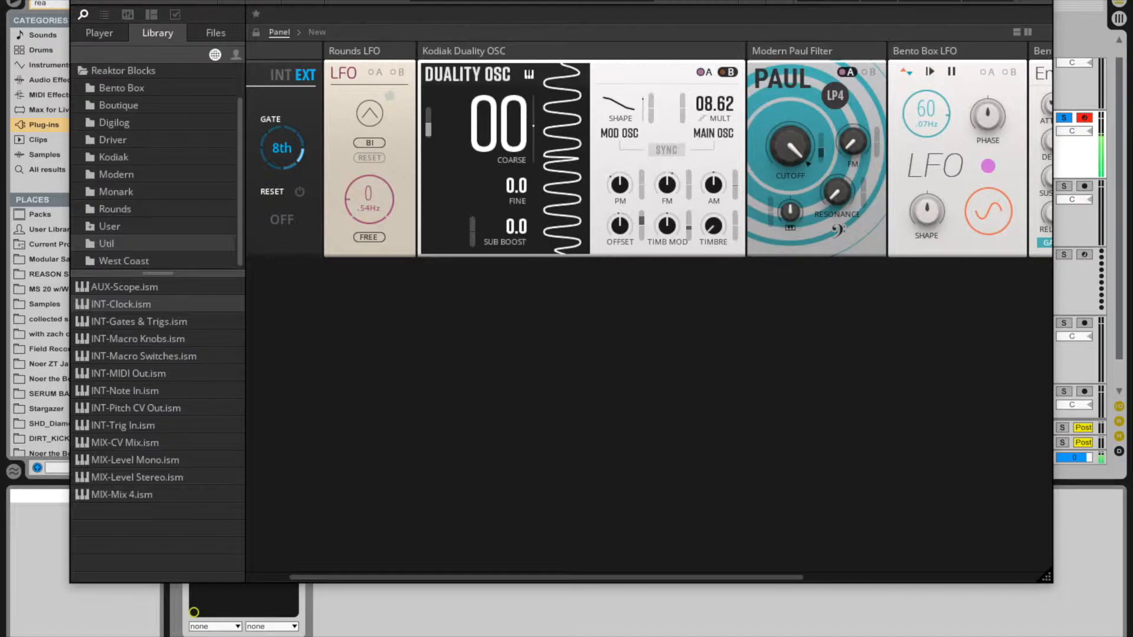
{"action": "left_click_drag", "start_coordinate": [711, 104], "coordinate": [746, 251]}
{"action": "double_click", "coordinate": [427, 126]}
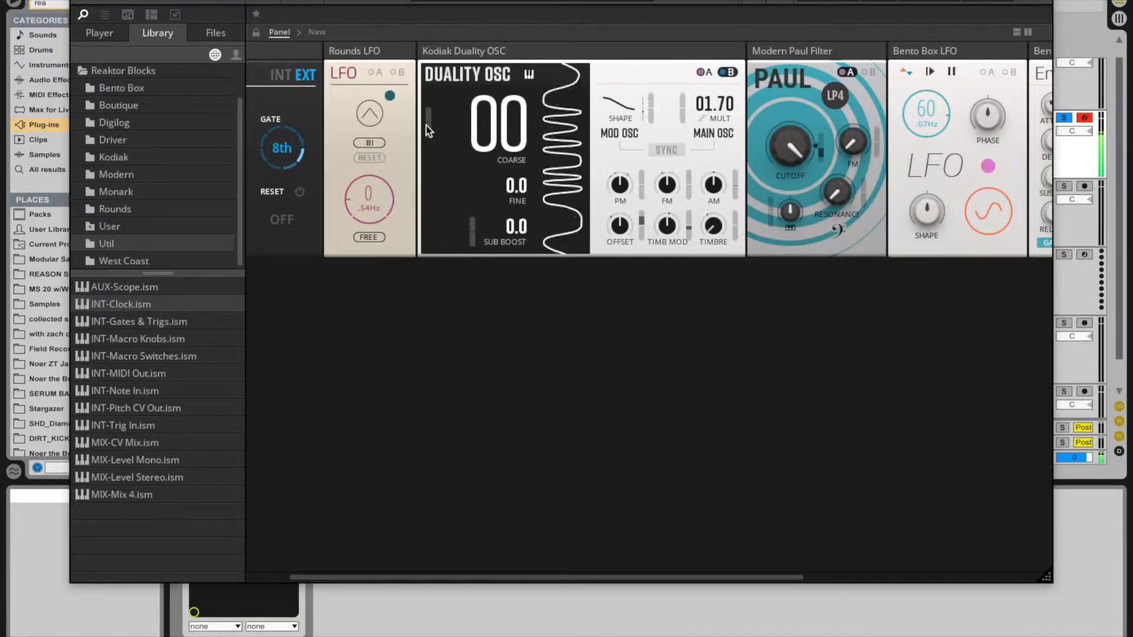
Step: Change the mod oscillator's Shape to a square wave, raise Mult to 10.00, and reset and raise Mult again
{"action": "left_click_drag", "start_coordinate": [620, 103], "coordinate": [653, 66]}
{"action": "left_click_drag", "start_coordinate": [714, 104], "coordinate": [714, 56]}
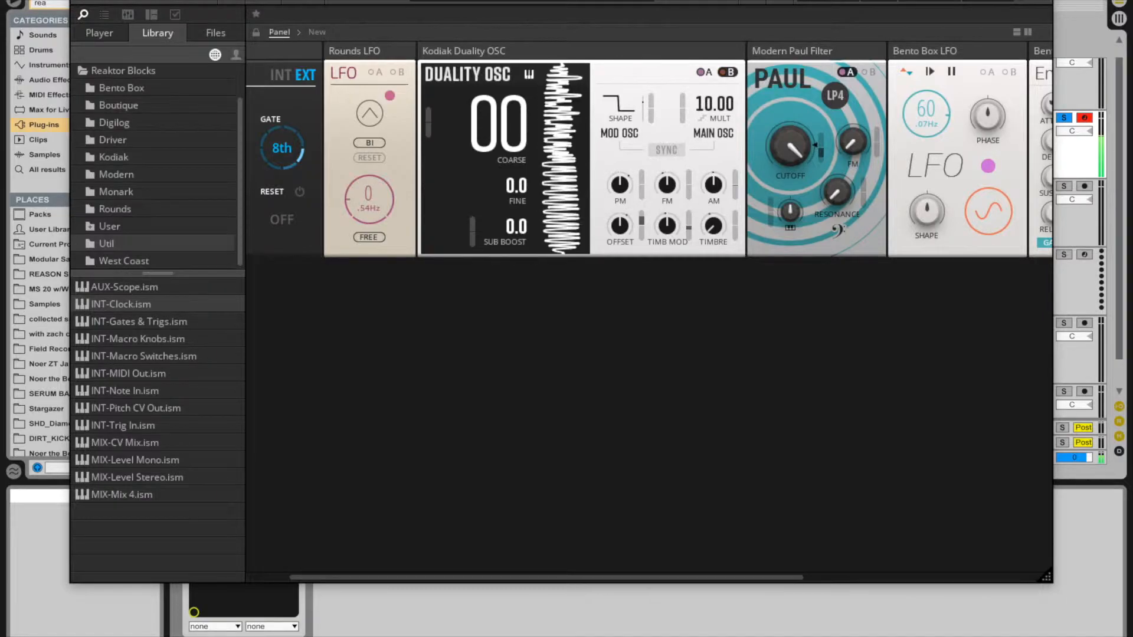
{"action": "double_click", "coordinate": [708, 102]}
{"action": "left_click_drag", "start_coordinate": [707, 105], "coordinate": [701, 75]}
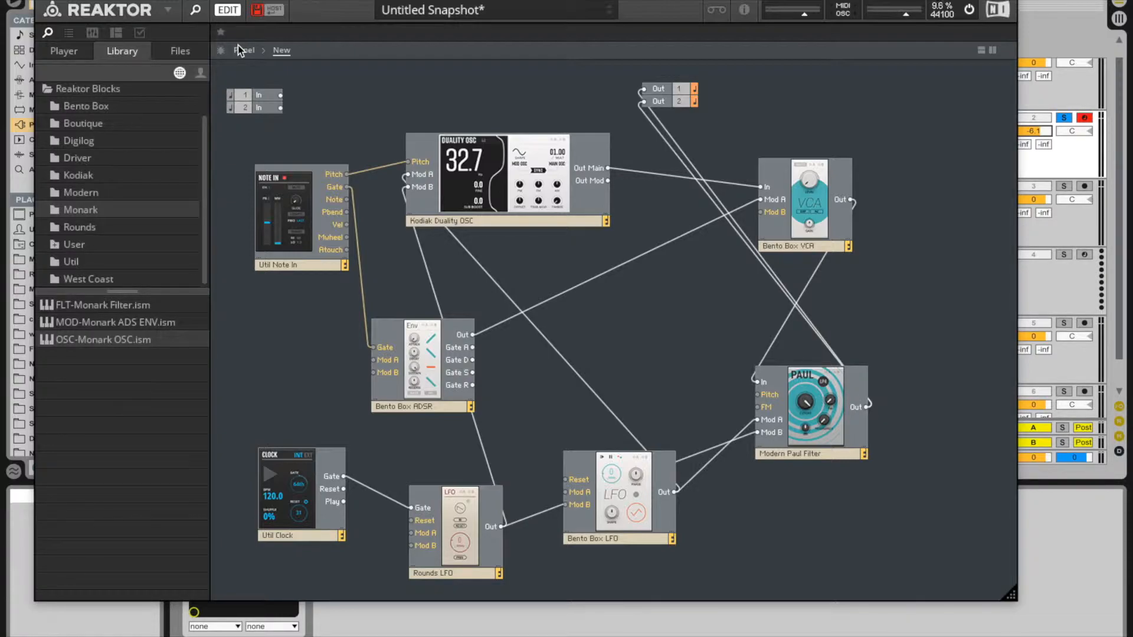
Step: Open the Blocks folder in the Reaktor Community Plugins favorite and look through its Effects blocks
{"action": "left_click", "coordinate": [179, 52]}
{"action": "left_click", "coordinate": [99, 79]}
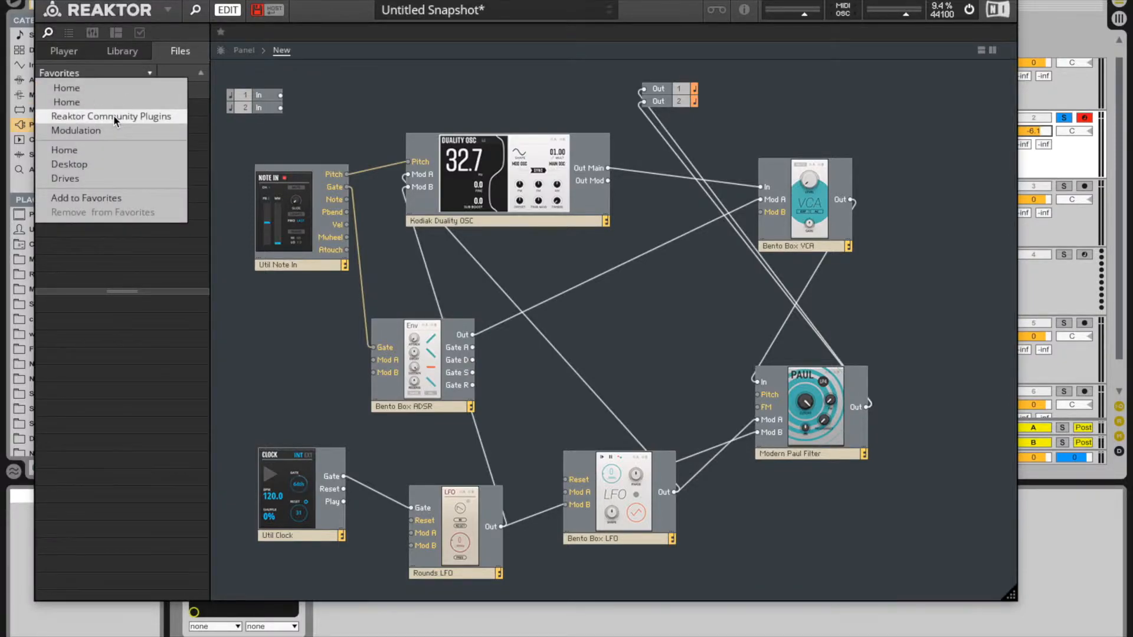
{"action": "left_click", "coordinate": [109, 116]}
{"action": "left_click", "coordinate": [91, 114]}
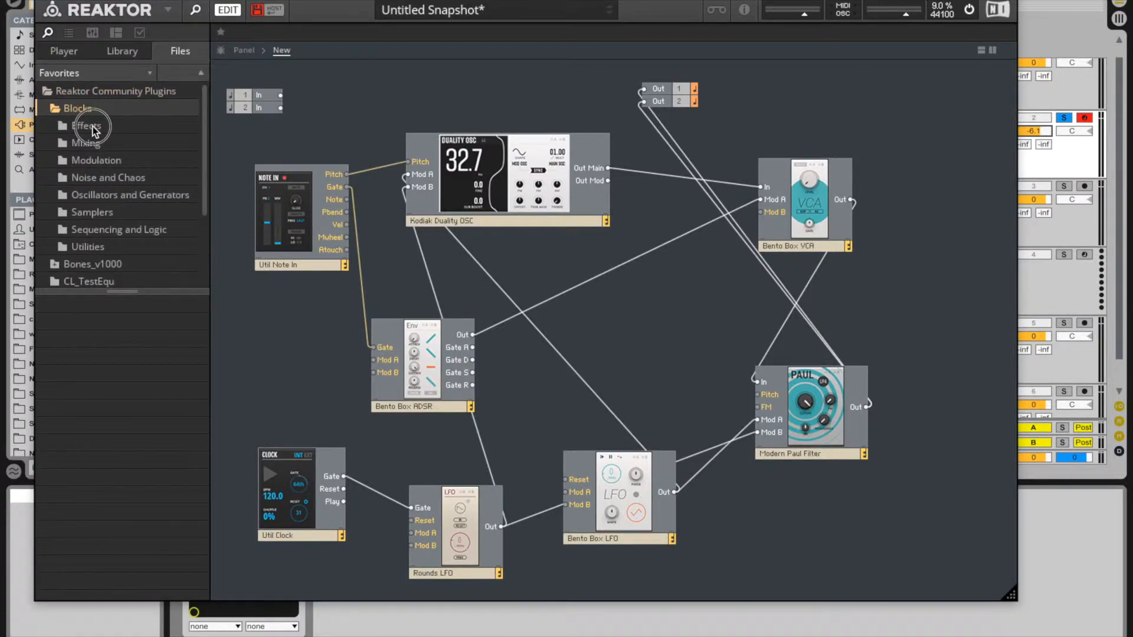
{"action": "left_click", "coordinate": [93, 126]}
{"action": "scroll", "coordinate": [122, 356], "scroll_direction": "down", "scroll_amount": 4}
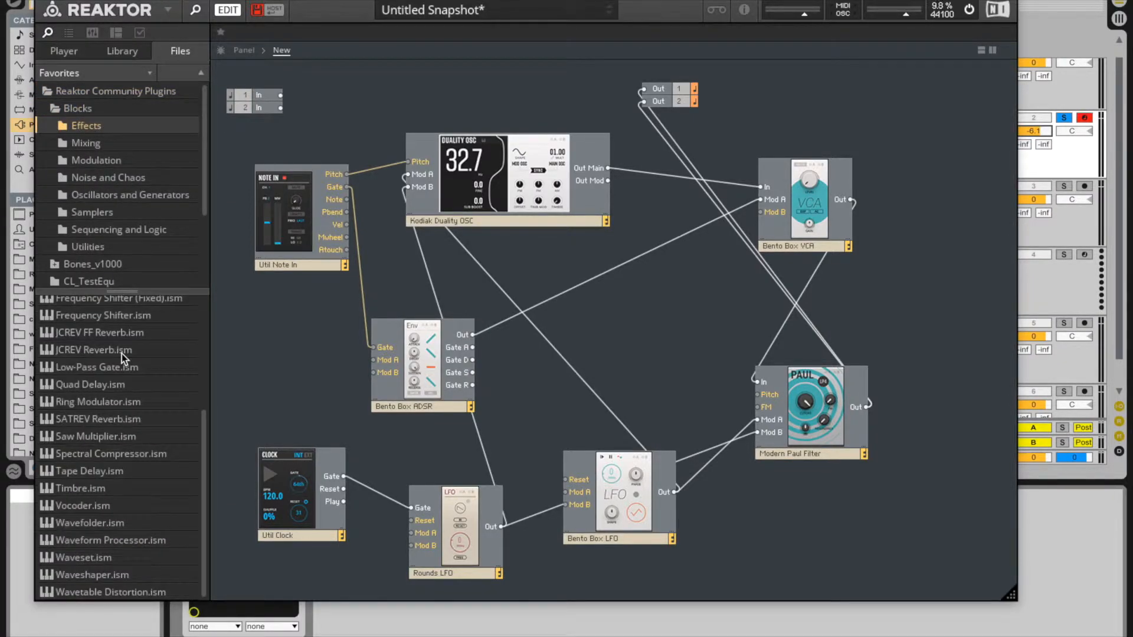
Step: Look through the community blocks in the Mixing, Modulation, Oscillators and Generators, and Sequencing and Logic folders
{"action": "left_click", "coordinate": [85, 143]}
{"action": "left_click", "coordinate": [100, 159]}
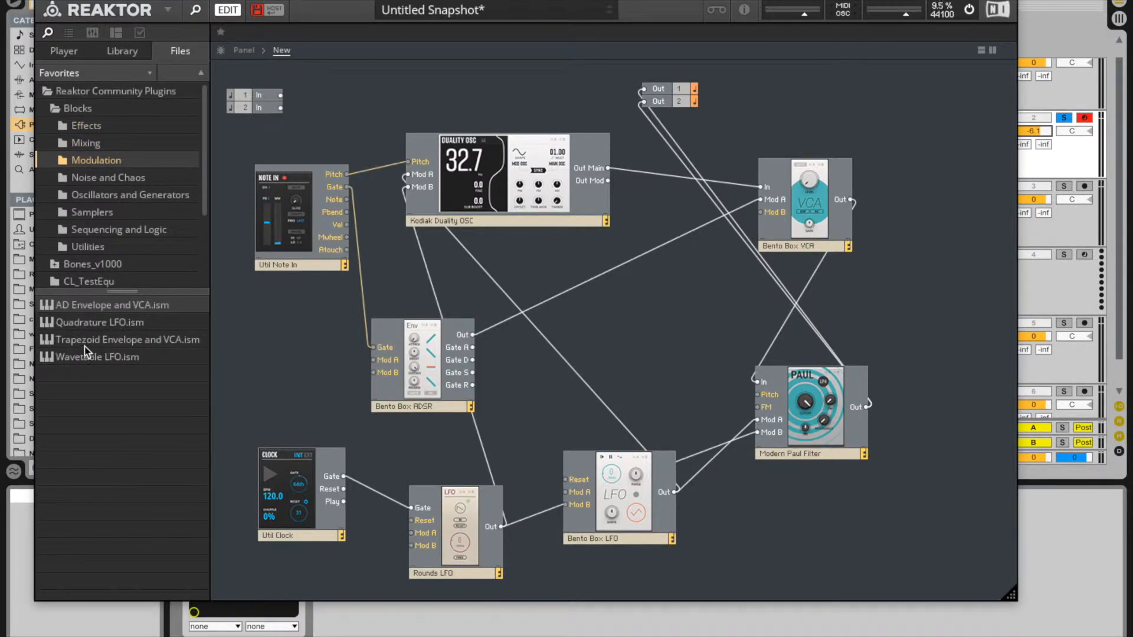
{"action": "left_click", "coordinate": [112, 200]}
{"action": "scroll", "coordinate": [125, 366], "scroll_direction": "down", "scroll_amount": 4}
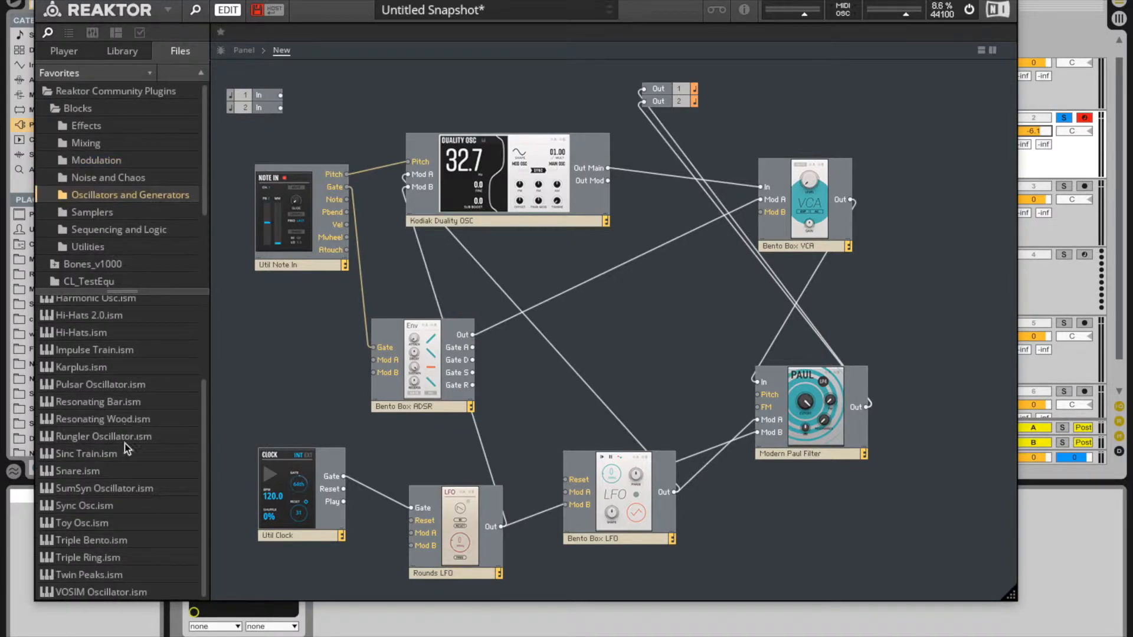
{"action": "left_click", "coordinate": [111, 227]}
{"action": "scroll", "coordinate": [140, 348], "scroll_direction": "down", "scroll_amount": 3}
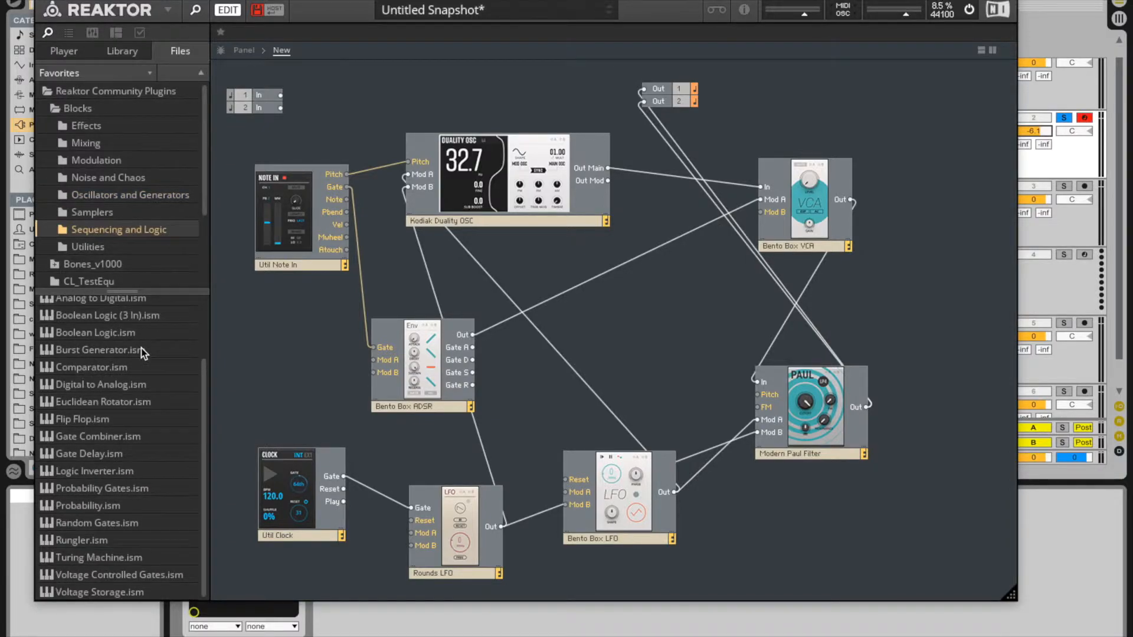
{"action": "scroll", "coordinate": [142, 352], "scroll_direction": "up", "scroll_amount": 3}
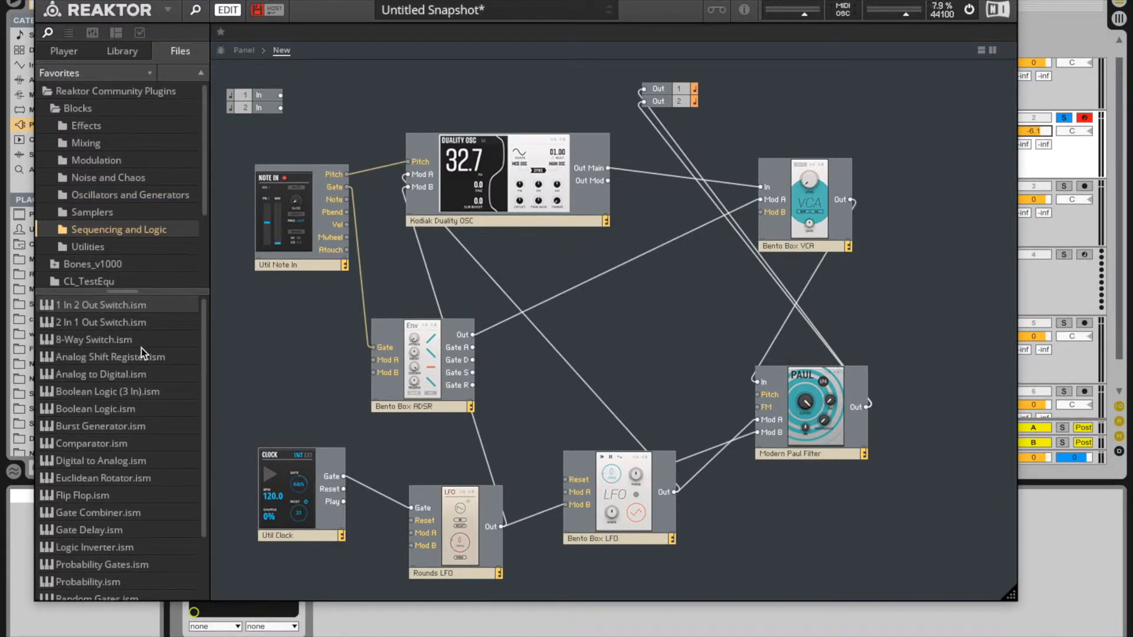